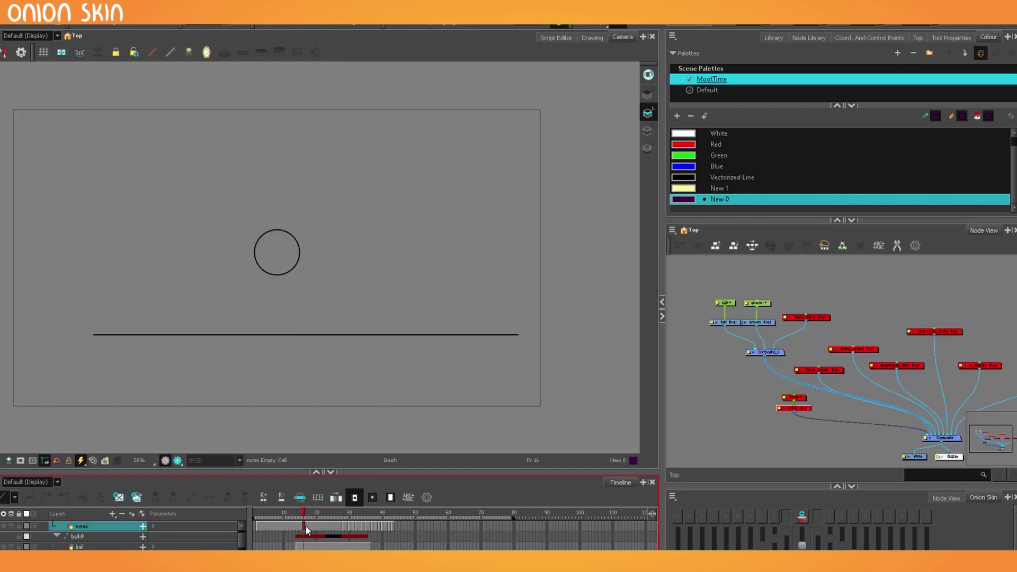
Play the bouncing ball animation and scrub the ball layer's timeline to frame 24
{"action": "left_click_drag", "start_coordinate": [725, 322], "coordinate": [720, 325]}
{"action": "left_click", "coordinate": [308, 546]}
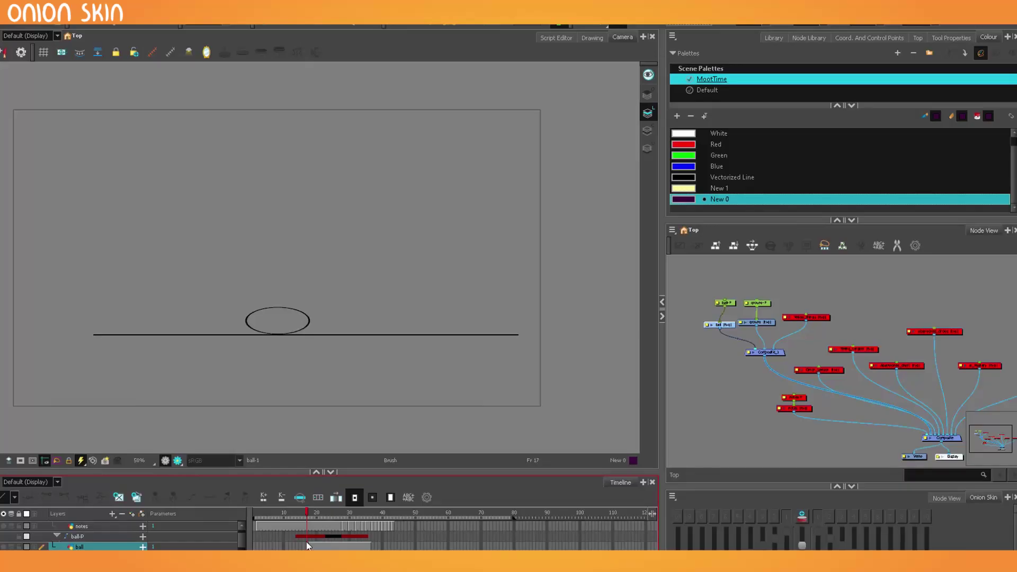
{"action": "left_click", "coordinate": [581, 27]}
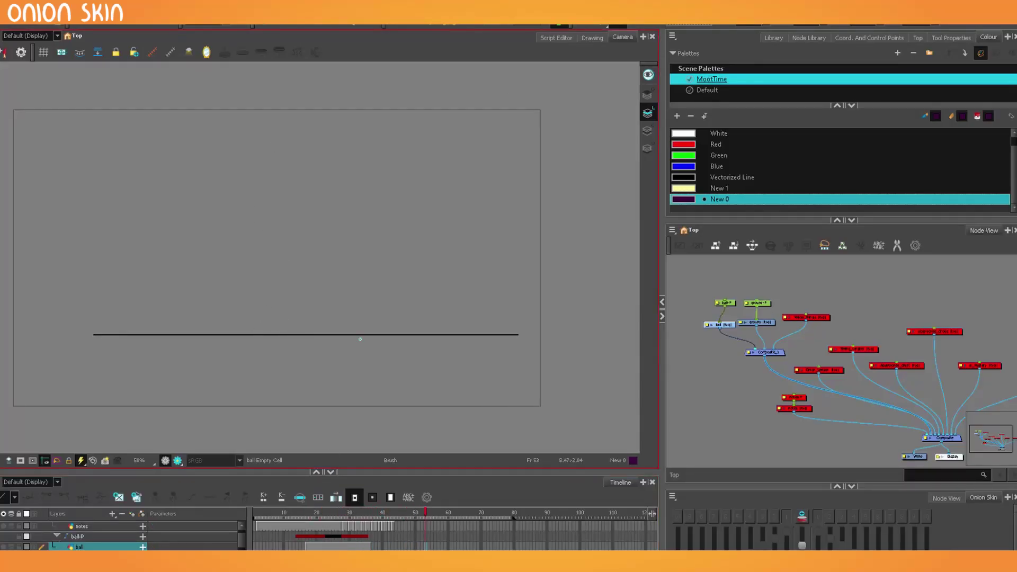
{"action": "mouse_move", "coordinate": [345, 513]}
{"action": "left_mouse_down"}
{"action": "mouse_move", "coordinate": [328, 514]}
{"action": "mouse_move", "coordinate": [367, 514]}
{"action": "mouse_move", "coordinate": [322, 513]}
{"action": "mouse_move", "coordinate": [350, 507]}
{"action": "mouse_move", "coordinate": [332, 514]}
{"action": "left_mouse_up"}
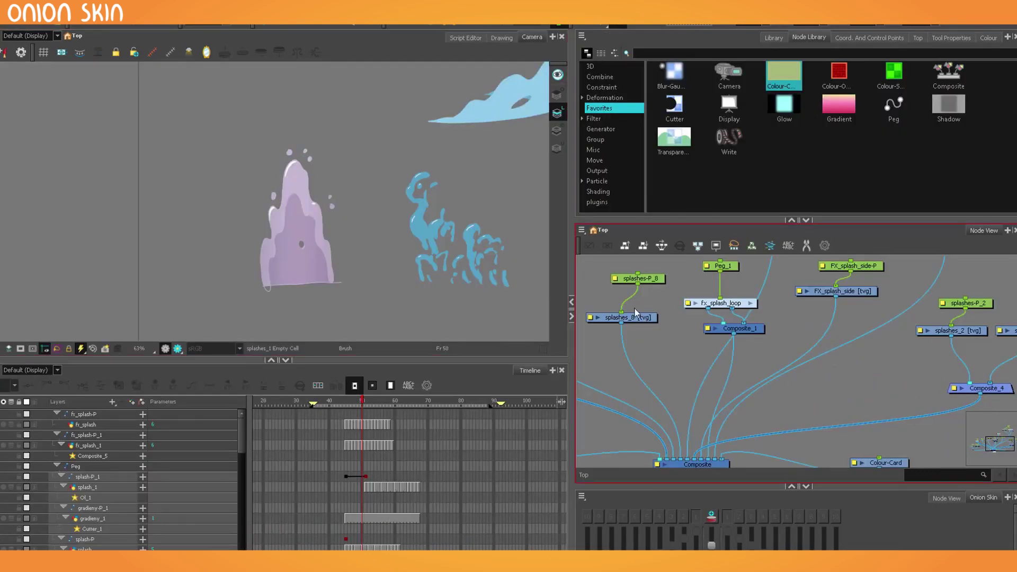
Switch animate mode to Animate Off in the splash scene
{"action": "left_click", "coordinate": [2, 289]}
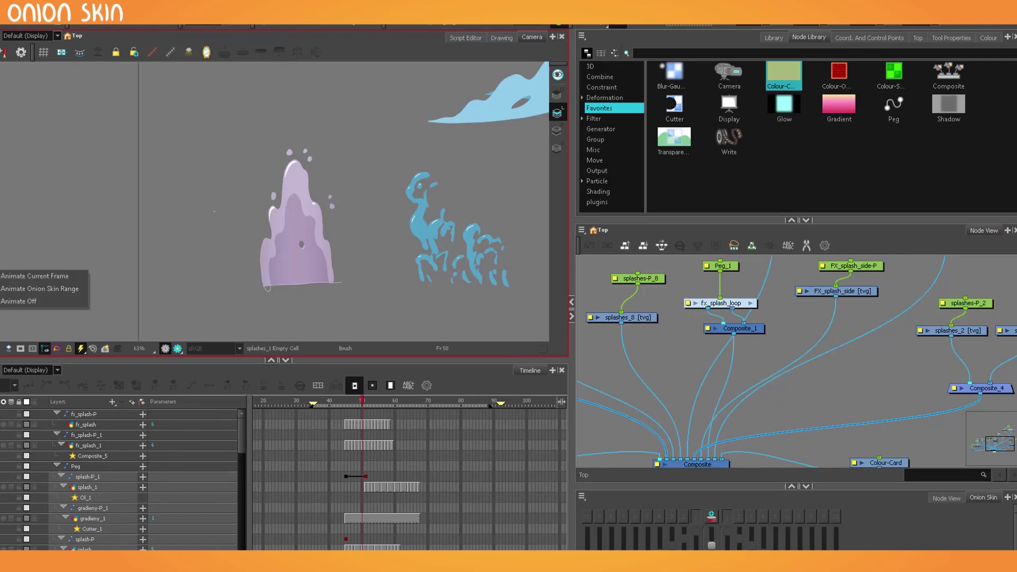
{"action": "left_click", "coordinate": [16, 301]}
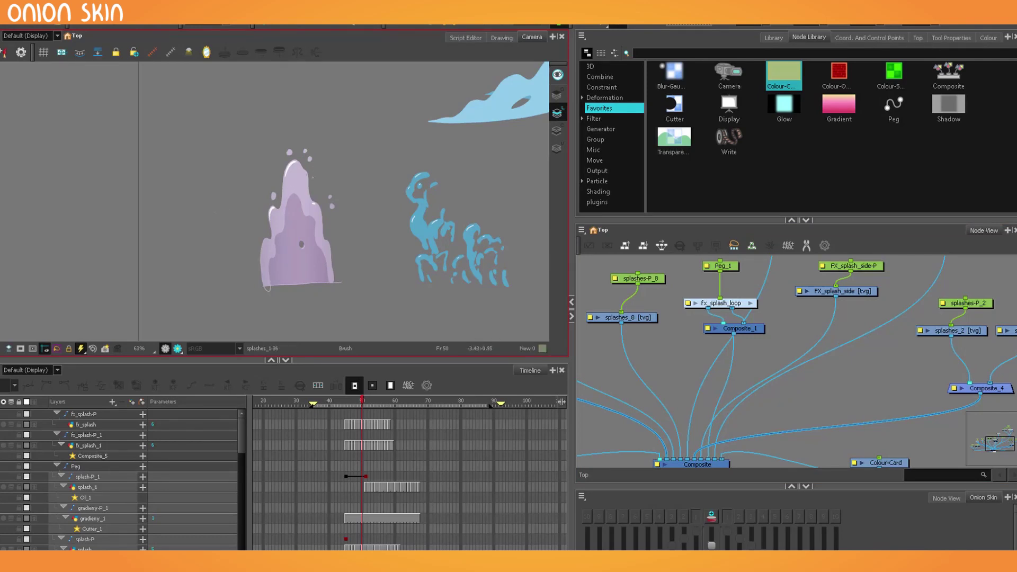
Try circling the tip of the pink splash with the brush, and undo the stroke
{"action": "key", "text": "2"}
{"action": "key", "text": "2"}
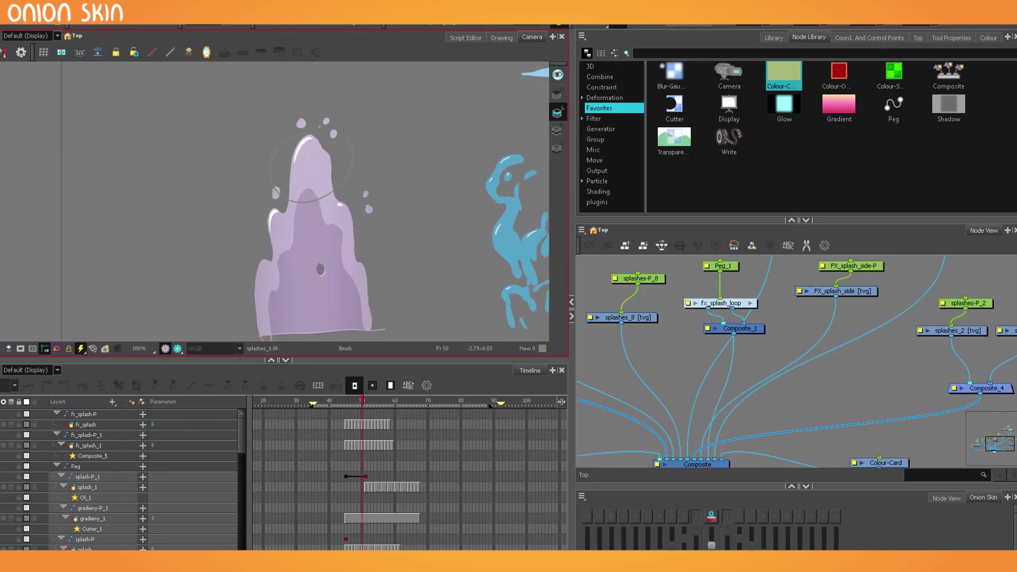
{"action": "mouse_move", "coordinate": [290, 198]}
{"action": "left_mouse_down"}
{"action": "mouse_move", "coordinate": [331, 183]}
{"action": "mouse_move", "coordinate": [316, 165]}
{"action": "left_mouse_up"}
{"action": "key", "text": "ctrl+z"}
{"action": "key", "text": "1"}
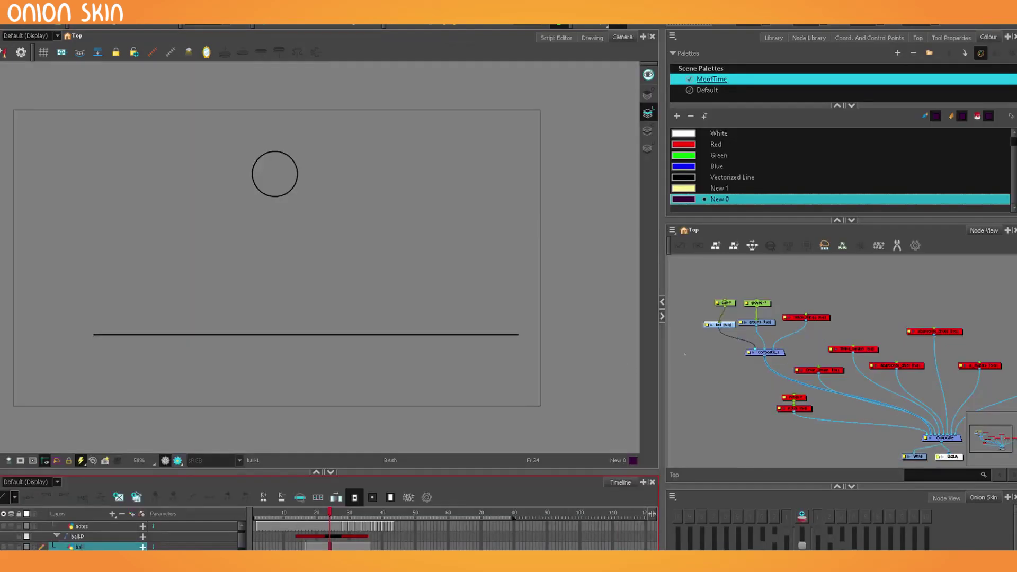
Add a parent peg above the ball-P peg in the node network
{"action": "left_click_drag", "start_coordinate": [826, 304], "coordinate": [799, 313]}
{"action": "left_click", "coordinate": [748, 326]}
{"action": "left_click", "coordinate": [798, 313]}
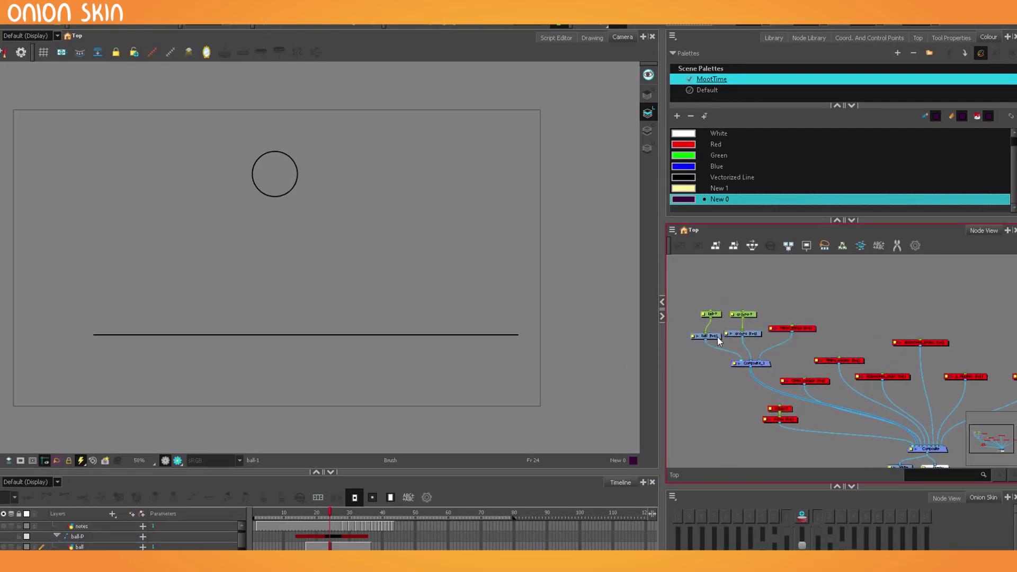
{"action": "left_click", "coordinate": [711, 315]}
{"action": "key", "text": "ctrl+p"}
{"action": "left_click", "coordinate": [722, 297]}
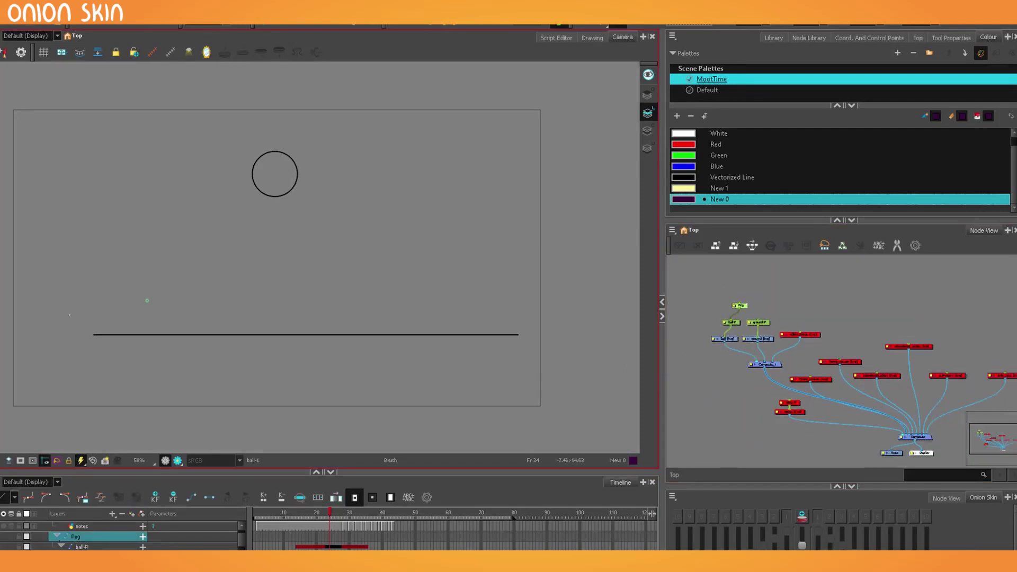
Use the Transform tool on the new peg to move the ball to the left side of the camera frame near the bounce's end
{"action": "key", "text": "shift+t"}
{"action": "left_click", "coordinate": [314, 518]}
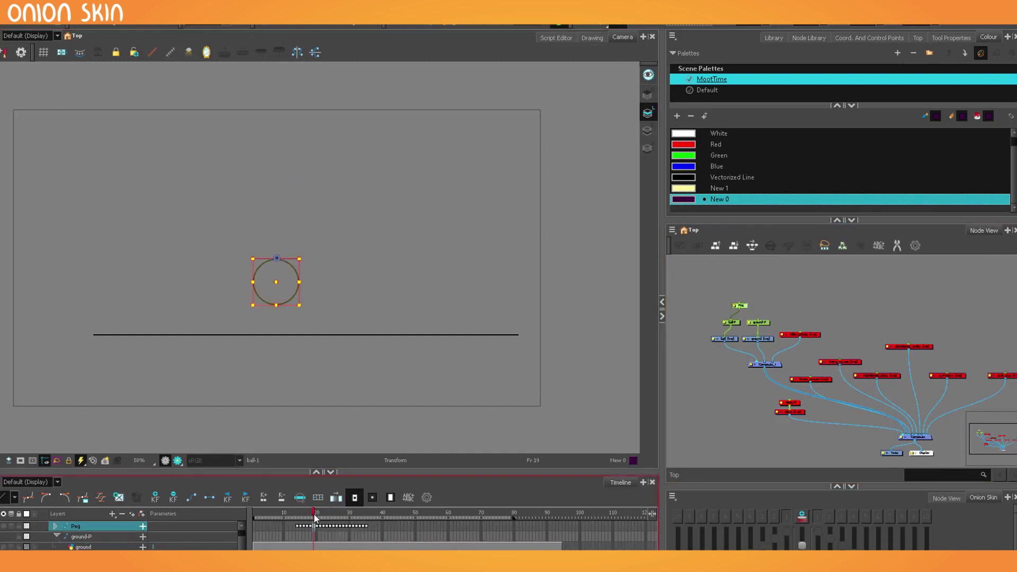
{"action": "left_click_drag", "start_coordinate": [314, 516], "coordinate": [364, 508]}
{"action": "key", "text": "Down"}
{"action": "left_click_drag", "start_coordinate": [247, 359], "coordinate": [55, 359]}
{"action": "mouse_move", "coordinate": [308, 513]}
{"action": "left_mouse_down"}
{"action": "mouse_move", "coordinate": [374, 523]}
{"action": "mouse_move", "coordinate": [303, 514]}
{"action": "left_mouse_up"}
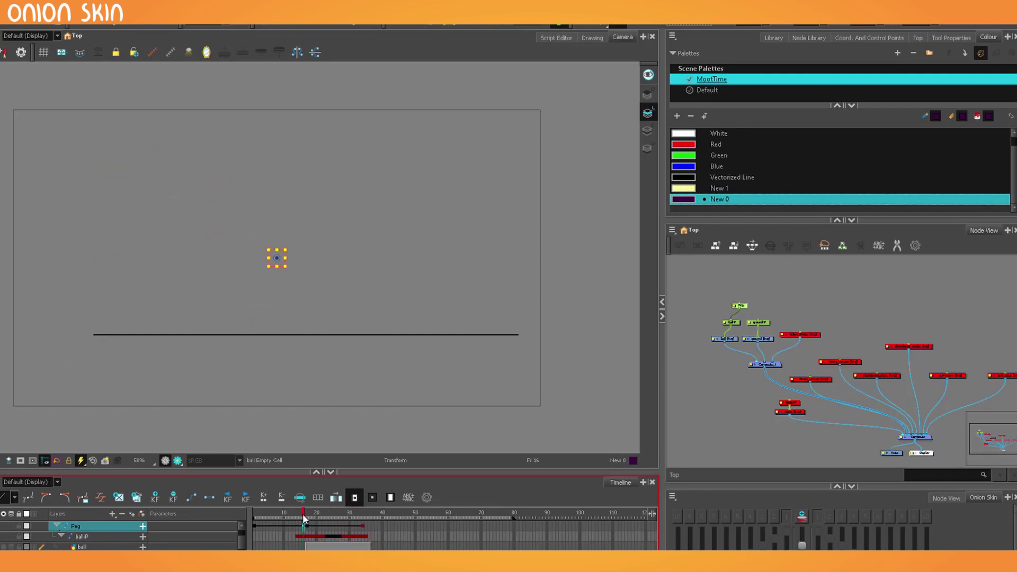
Bring the playback stop marker back to just past frame 40 and play the ball's sideways bounce
{"action": "left_click", "coordinate": [578, 24]}
{"action": "left_click_drag", "start_coordinate": [513, 518], "coordinate": [417, 519]}
{"action": "left_click", "coordinate": [579, 101]}
{"action": "left_click", "coordinate": [572, 29]}
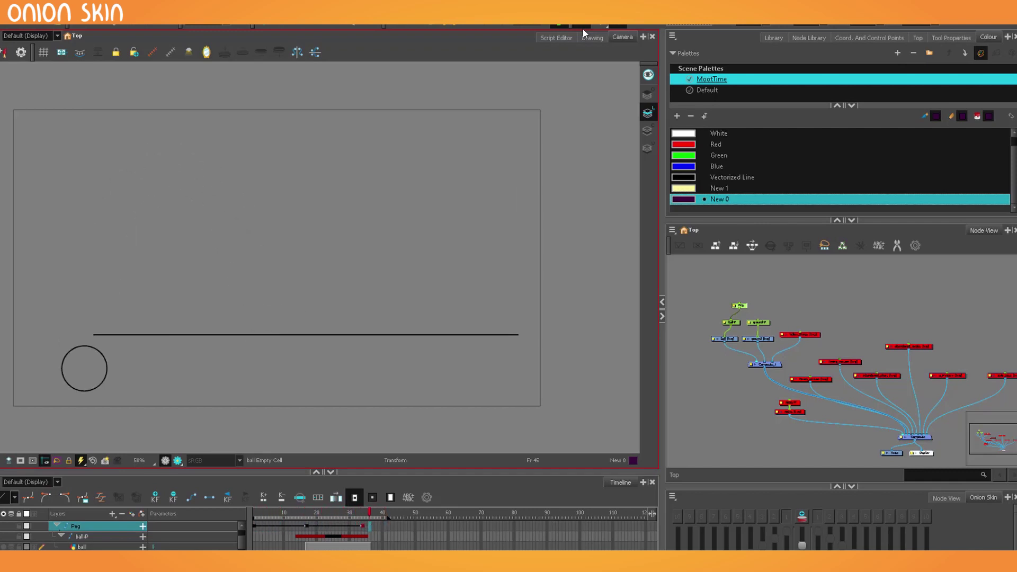
{"action": "left_click", "coordinate": [583, 29]}
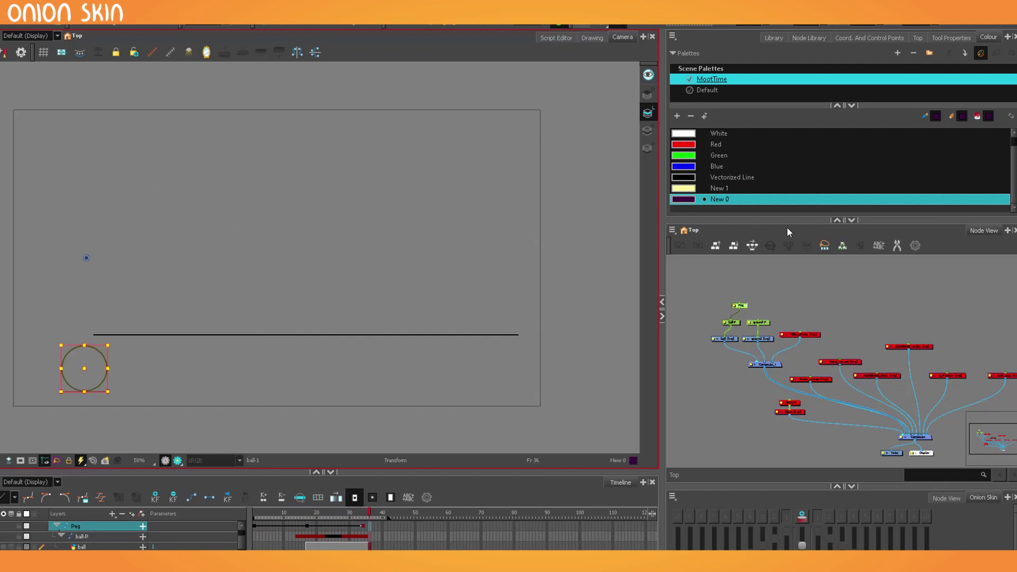
Duplicate the ball drawing and its ball-P peg as a second ball using Paste Special
{"action": "mouse_move", "coordinate": [736, 322]}
{"action": "left_mouse_down"}
{"action": "mouse_move", "coordinate": [719, 343]}
{"action": "mouse_move", "coordinate": [737, 323]}
{"action": "left_mouse_up"}
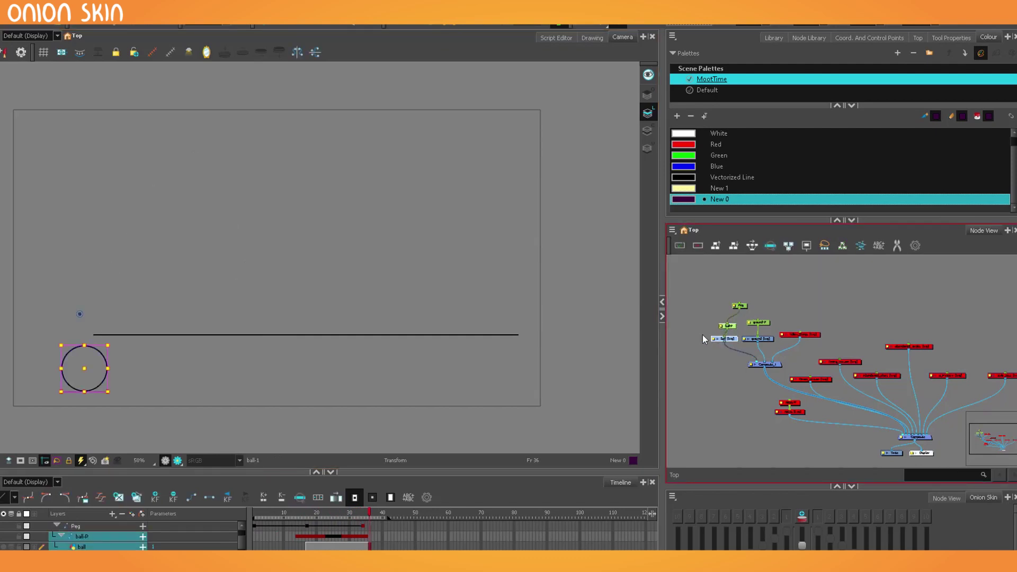
{"action": "key", "text": "ctrl+b"}
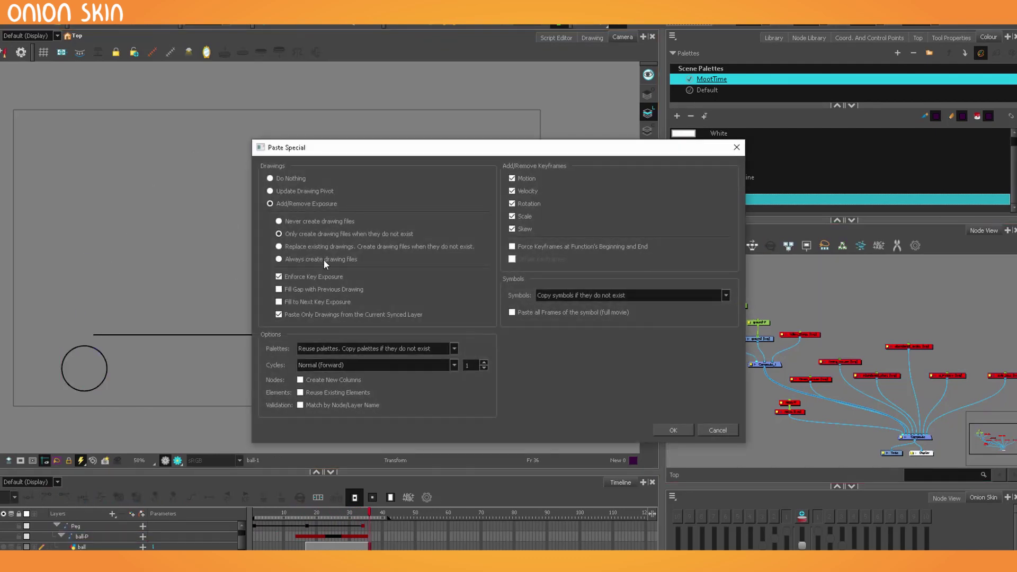
{"action": "left_click", "coordinate": [672, 429]}
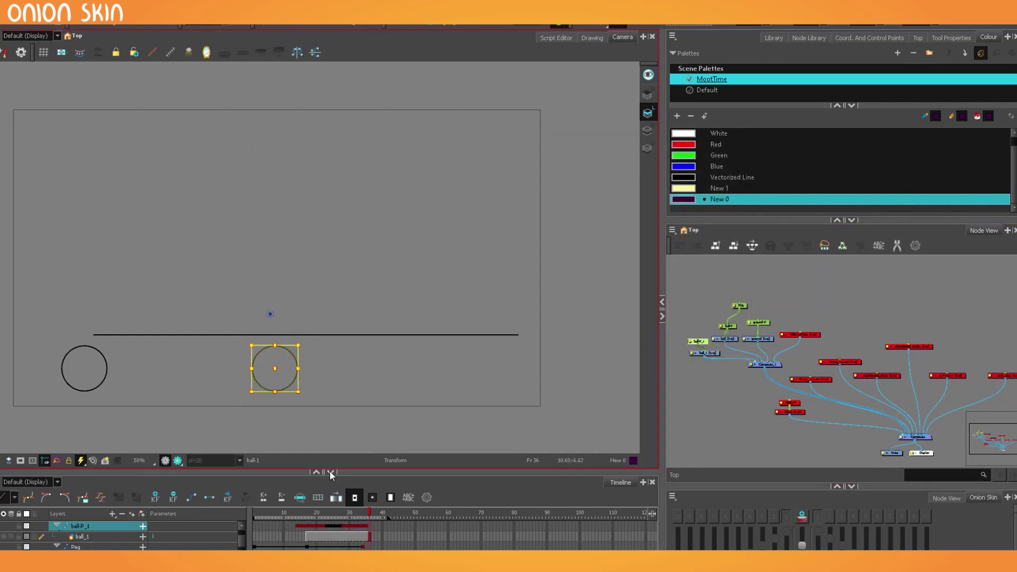
At frame 26, lower the sideways-moving ball by transforming its parent Peg downward to flatten its arc
{"action": "left_click_drag", "start_coordinate": [366, 511], "coordinate": [336, 511]}
{"action": "left_click", "coordinate": [725, 326]}
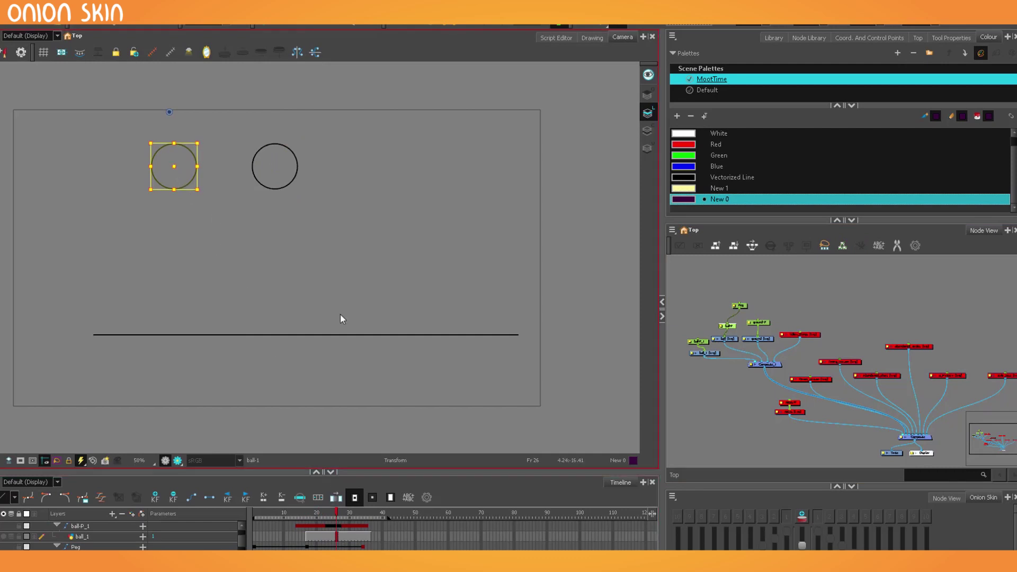
{"action": "left_click", "coordinate": [337, 547]}
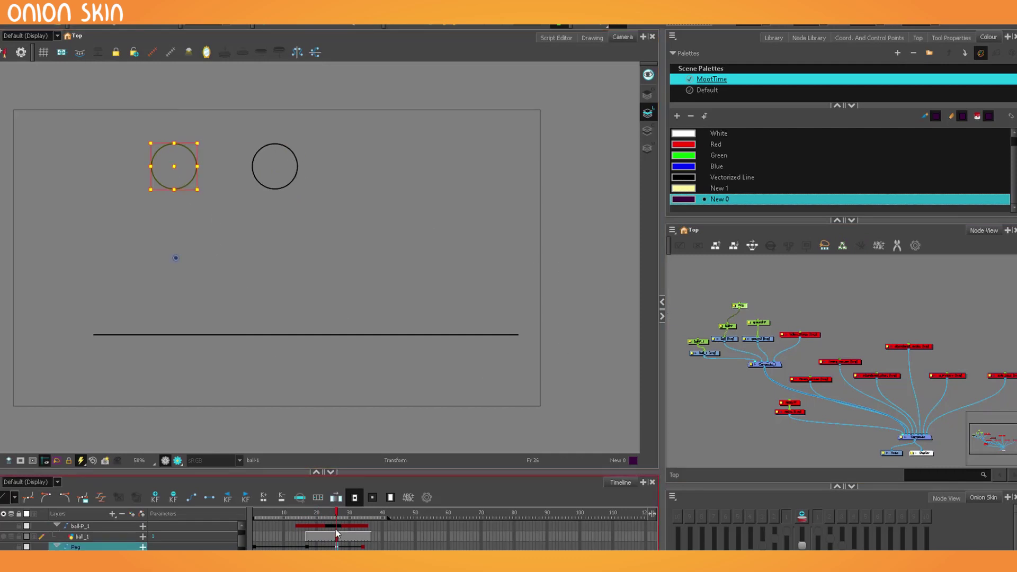
{"action": "left_click_drag", "start_coordinate": [179, 168], "coordinate": [179, 221]}
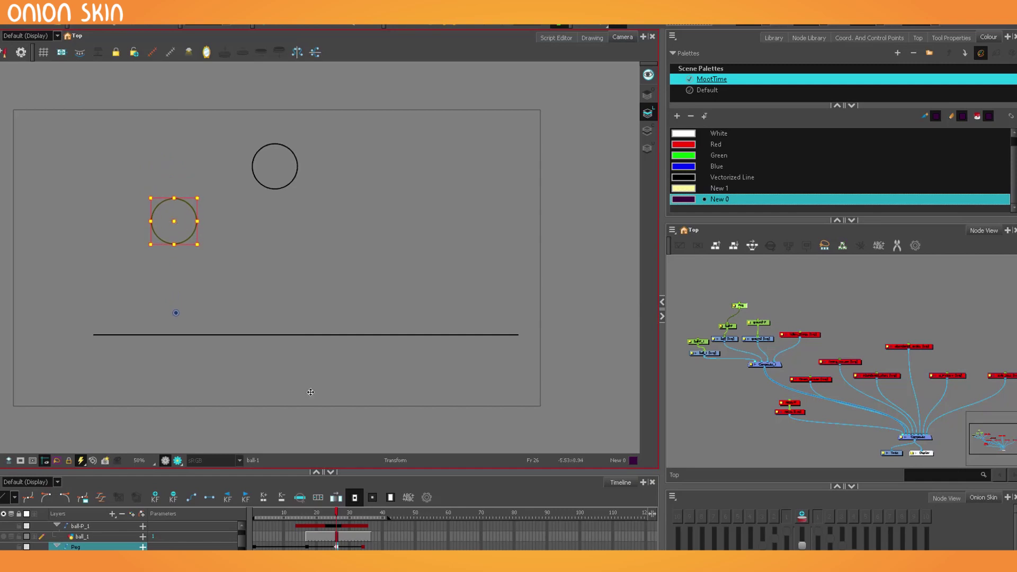
Scrub through and play the animation to compare the straight bounce with the sideways arc
{"action": "left_click", "coordinate": [333, 515]}
{"action": "mouse_move", "coordinate": [338, 515]}
{"action": "left_mouse_down"}
{"action": "mouse_move", "coordinate": [359, 516]}
{"action": "mouse_move", "coordinate": [336, 516]}
{"action": "left_mouse_up"}
{"action": "left_click", "coordinate": [303, 515]}
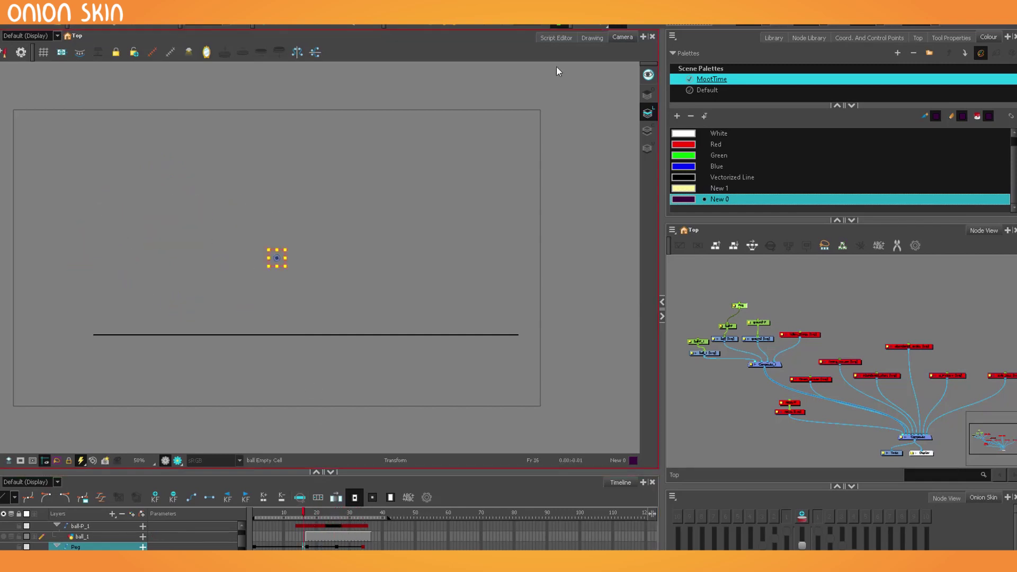
{"action": "left_click", "coordinate": [578, 26]}
At frame 27, sketch a closed splash outline with peaks around both balls and a third, lower circle with the brush
{"action": "key", "text": "alt+b"}
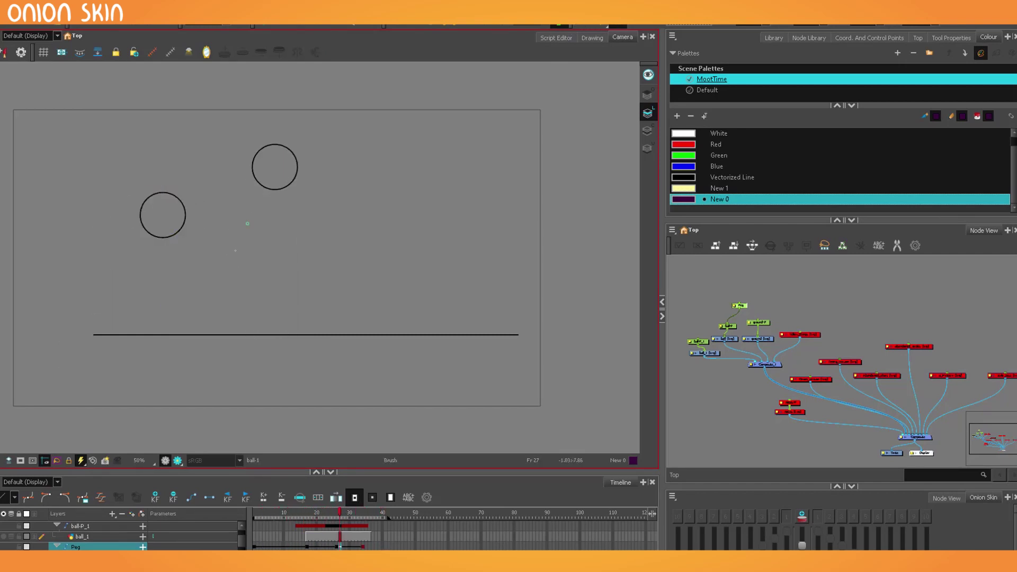
{"action": "mouse_move", "coordinate": [188, 340]}
{"action": "left_mouse_down"}
{"action": "mouse_move", "coordinate": [171, 304]}
{"action": "mouse_move", "coordinate": [186, 249]}
{"action": "left_mouse_up"}
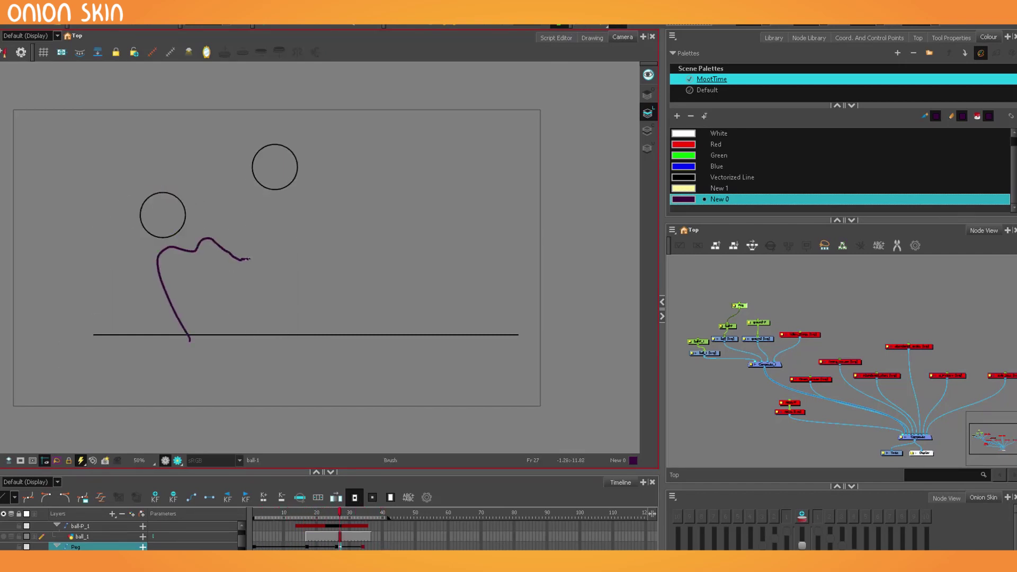
{"action": "key", "text": "ctrl+z"}
{"action": "mouse_move", "coordinate": [186, 342]}
{"action": "left_mouse_down"}
{"action": "mouse_move", "coordinate": [155, 189]}
{"action": "mouse_move", "coordinate": [218, 229]}
{"action": "mouse_move", "coordinate": [267, 143]}
{"action": "mouse_move", "coordinate": [301, 158]}
{"action": "mouse_move", "coordinate": [311, 238]}
{"action": "mouse_move", "coordinate": [350, 266]}
{"action": "mouse_move", "coordinate": [409, 258]}
{"action": "mouse_move", "coordinate": [426, 298]}
{"action": "mouse_move", "coordinate": [415, 339]}
{"action": "mouse_move", "coordinate": [193, 342]}
{"action": "left_mouse_up"}
{"action": "mouse_move", "coordinate": [391, 259]}
{"action": "left_mouse_down"}
{"action": "mouse_move", "coordinate": [368, 297]}
{"action": "mouse_move", "coordinate": [386, 259]}
{"action": "left_mouse_up"}
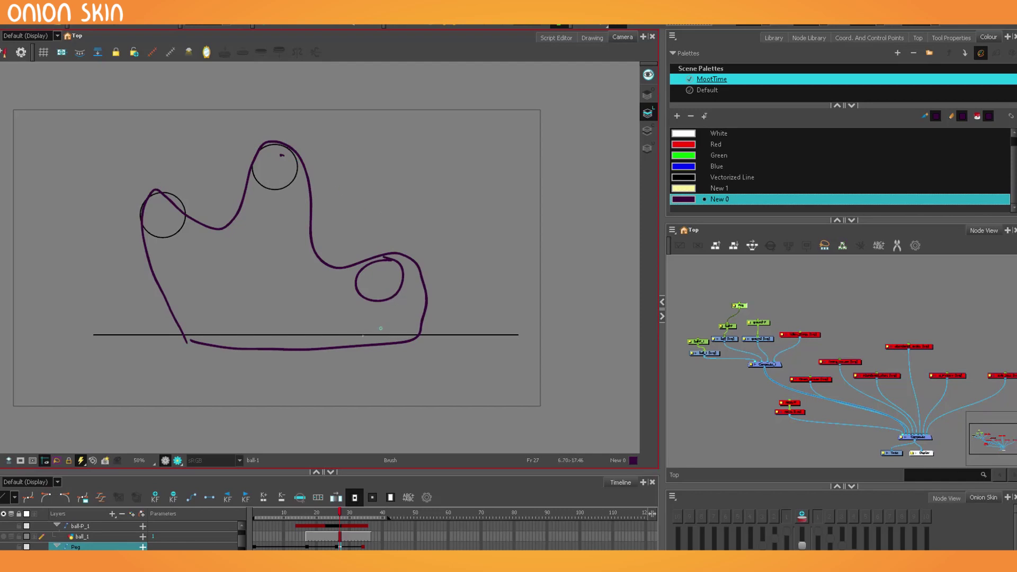
Sketch curved direction arrows through the three splash peaks to indicate their motion arcs
{"action": "mouse_move", "coordinate": [347, 326]}
{"action": "left_mouse_down"}
{"action": "mouse_move", "coordinate": [527, 306]}
{"action": "mouse_move", "coordinate": [505, 317]}
{"action": "left_mouse_up"}
{"action": "mouse_move", "coordinate": [281, 283]}
{"action": "left_mouse_down"}
{"action": "mouse_move", "coordinate": [273, 169]}
{"action": "mouse_move", "coordinate": [246, 129]}
{"action": "left_mouse_up"}
{"action": "left_click_drag", "start_coordinate": [242, 154], "coordinate": [236, 122]}
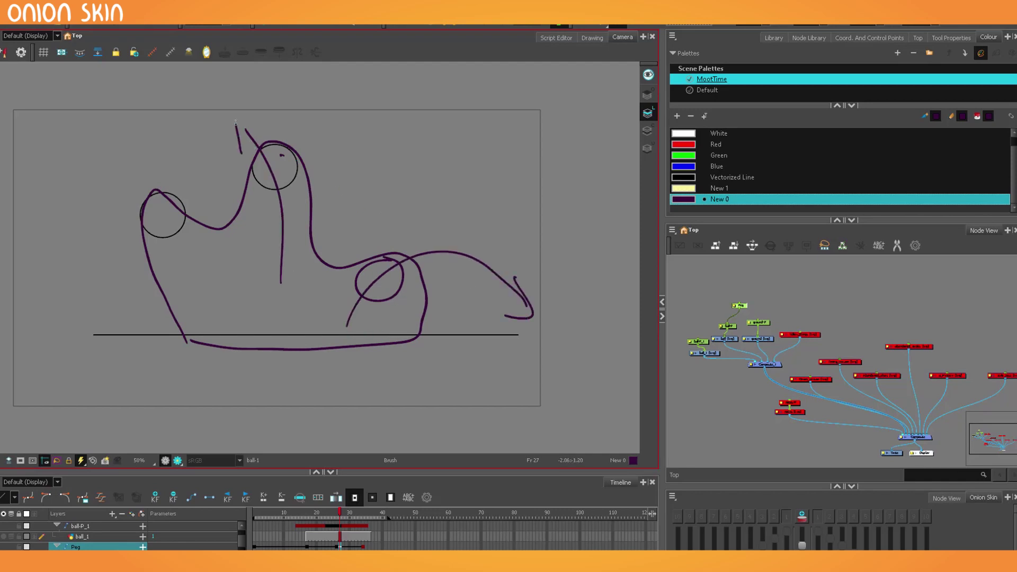
{"action": "mouse_move", "coordinate": [203, 322]}
{"action": "left_mouse_down"}
{"action": "mouse_move", "coordinate": [118, 201]}
{"action": "mouse_move", "coordinate": [97, 225]}
{"action": "left_mouse_up"}
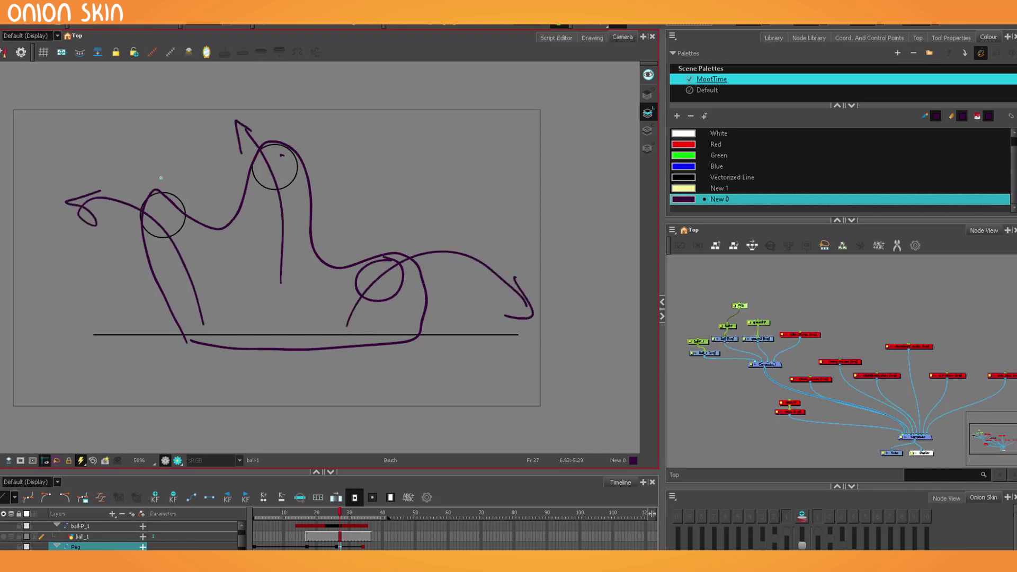
Select all artwork in the drawing at frame 27 and delete it
{"action": "key", "text": "alt+s"}
{"action": "key", "text": "ctrl+a"}
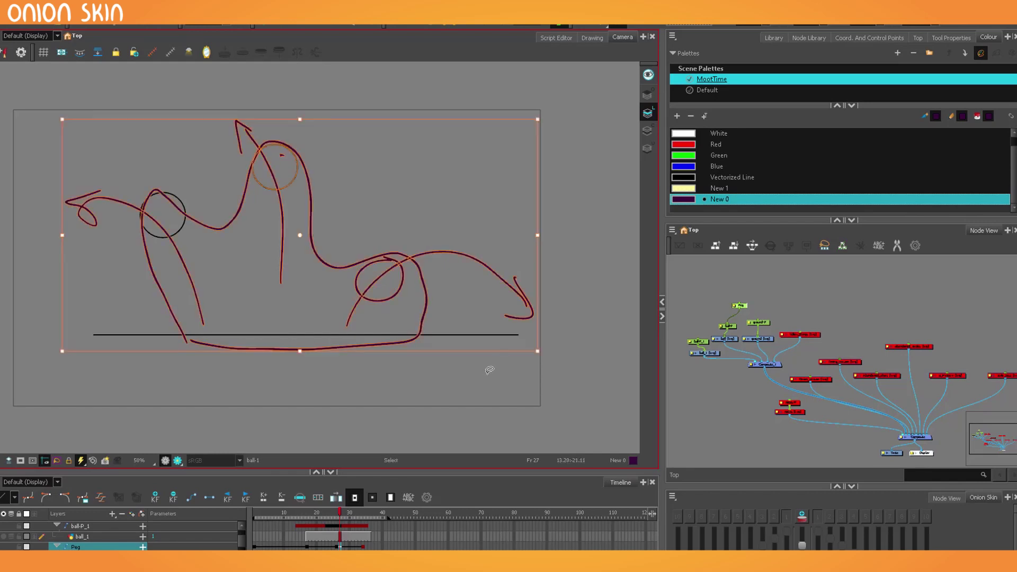
{"action": "key", "text": "Delete"}
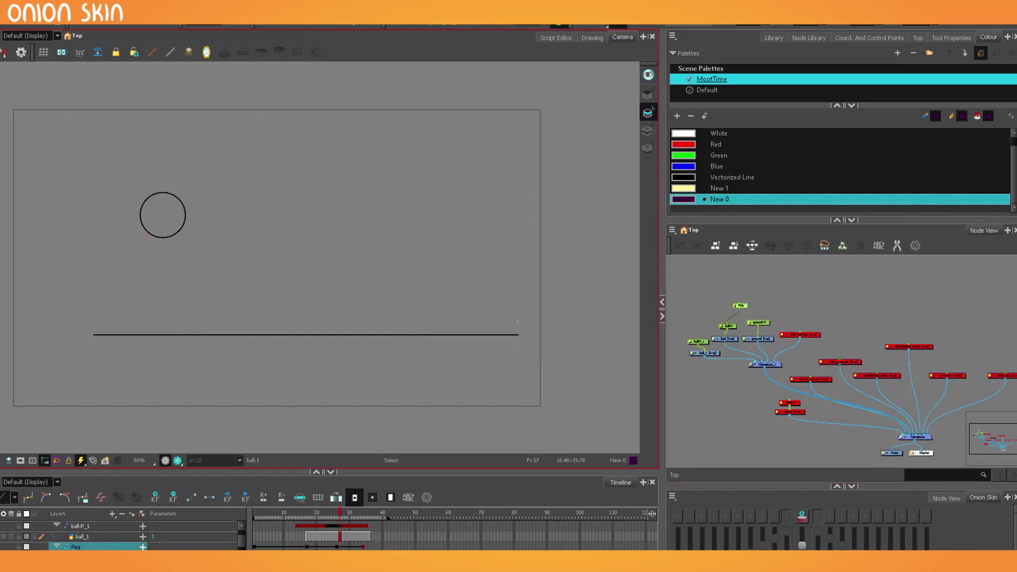
Undo the deletion along with the sketched splash outline and arrows
{"action": "key", "text": "ctrl+z"}
{"action": "key", "text": "ctrl+z"}
{"action": "key", "text": "ctrl+z"}
{"action": "key", "text": "ctrl+z"}
{"action": "key", "text": "ctrl+z"}
{"action": "key", "text": "ctrl+z"}
{"action": "key", "text": "ctrl+z"}
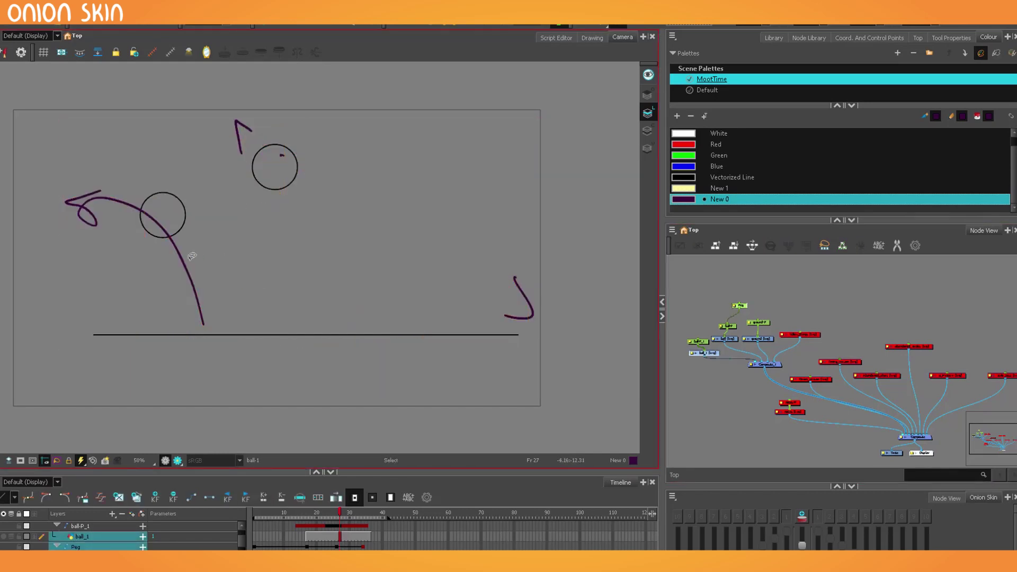
{"action": "key", "text": "ctrl+z"}
{"action": "key", "text": "ctrl+z"}
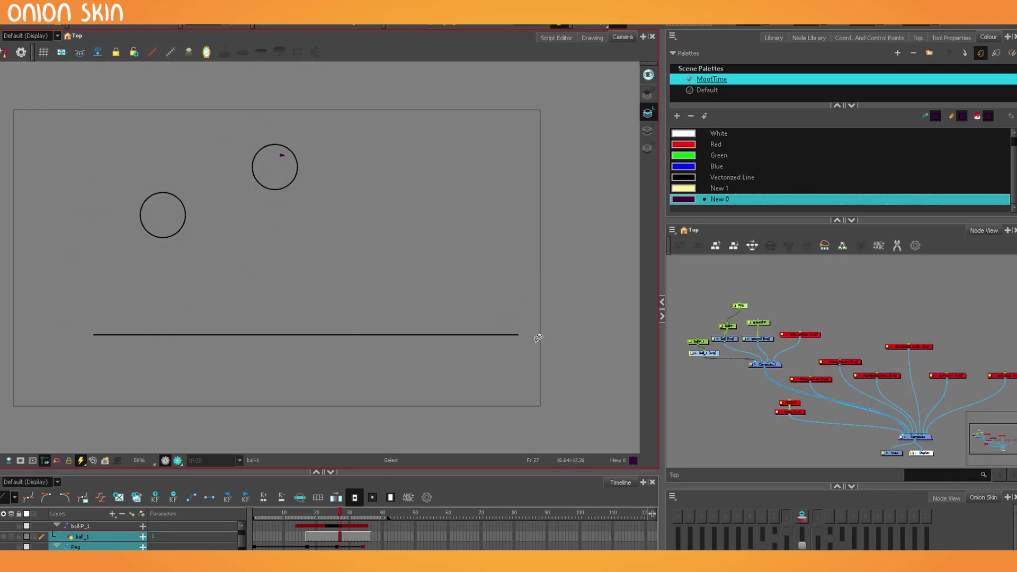
Scrub to frame 22 and delete the extra parent peg above the original ball's peg in the node network
{"action": "left_click", "coordinate": [718, 395]}
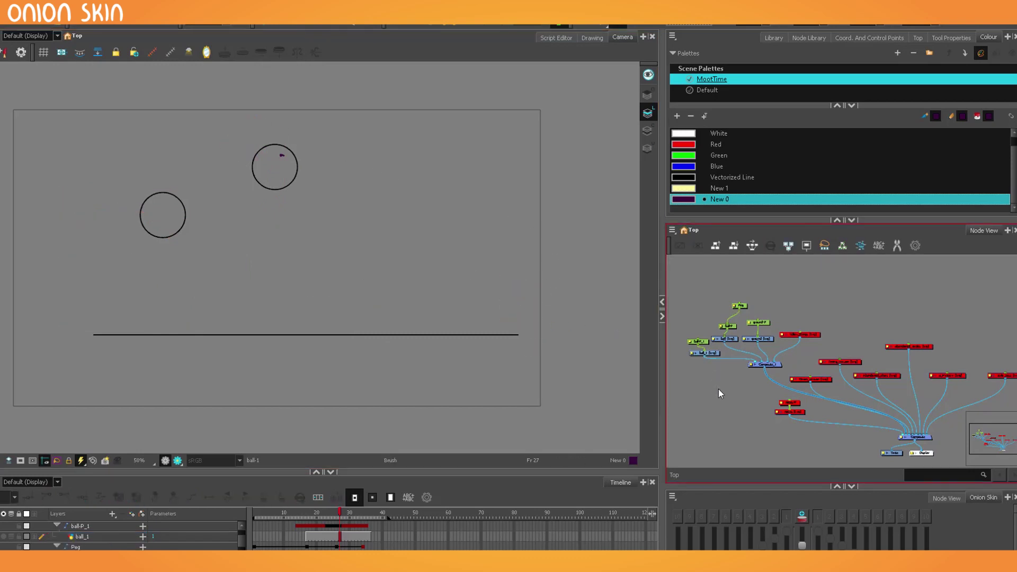
{"action": "left_click_drag", "start_coordinate": [731, 395], "coordinate": [693, 378]}
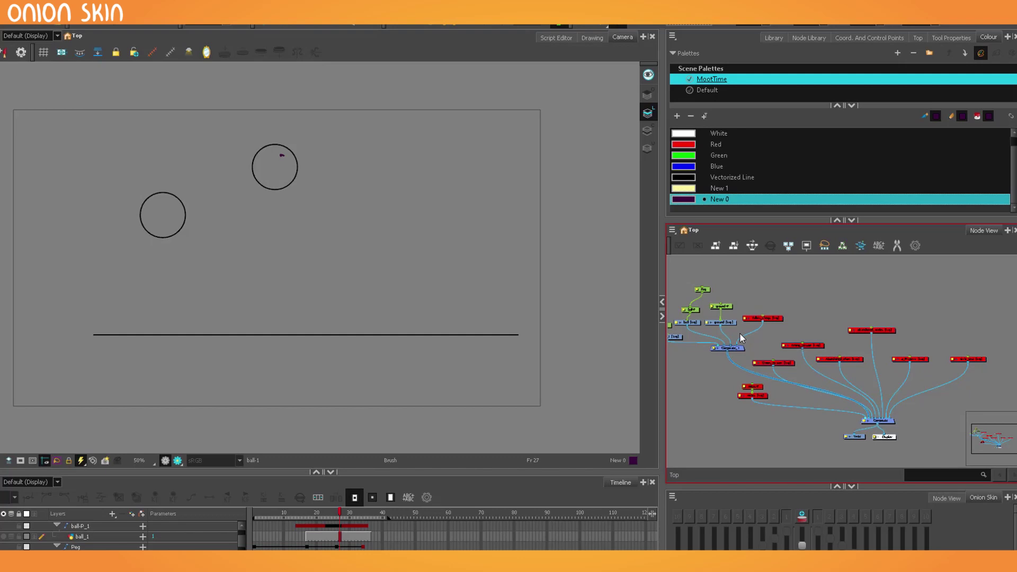
{"action": "left_click_drag", "start_coordinate": [693, 348], "coordinate": [716, 349]}
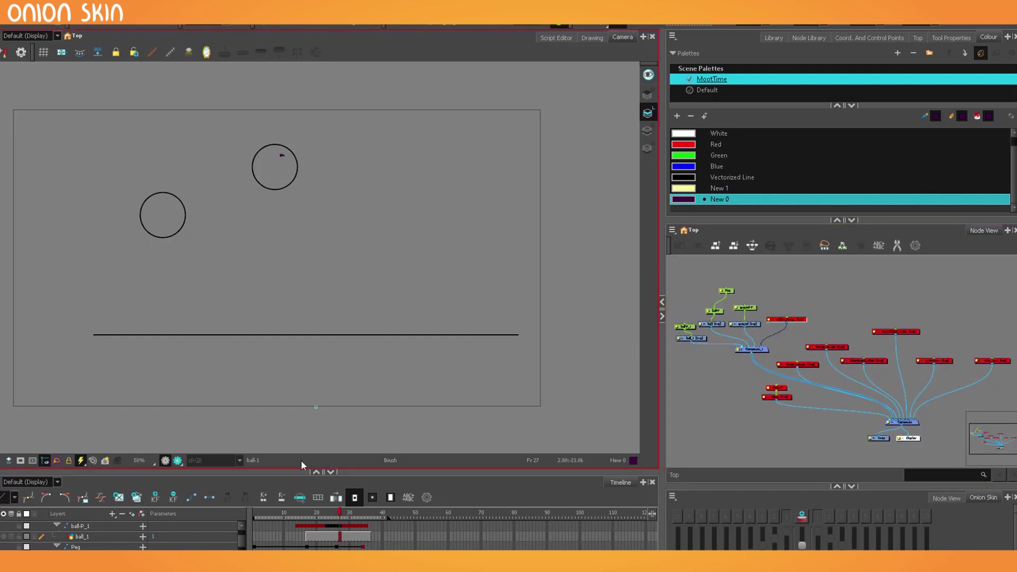
{"action": "mouse_move", "coordinate": [306, 513]}
{"action": "left_mouse_down"}
{"action": "mouse_move", "coordinate": [359, 513]}
{"action": "mouse_move", "coordinate": [324, 512]}
{"action": "left_mouse_up"}
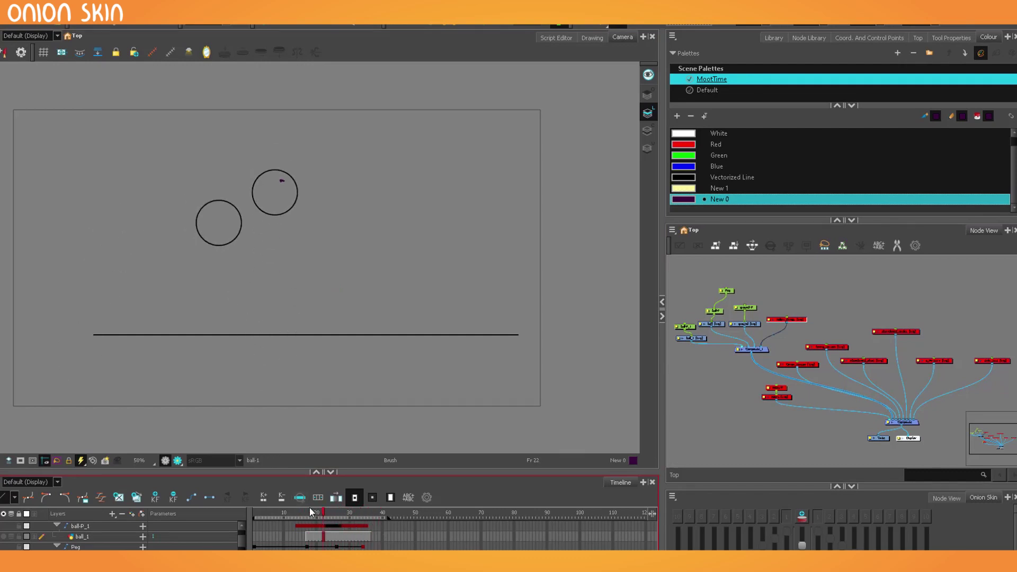
{"action": "scroll", "coordinate": [733, 332], "scroll_direction": "up", "scroll_amount": 1}
{"action": "left_click", "coordinate": [736, 292]}
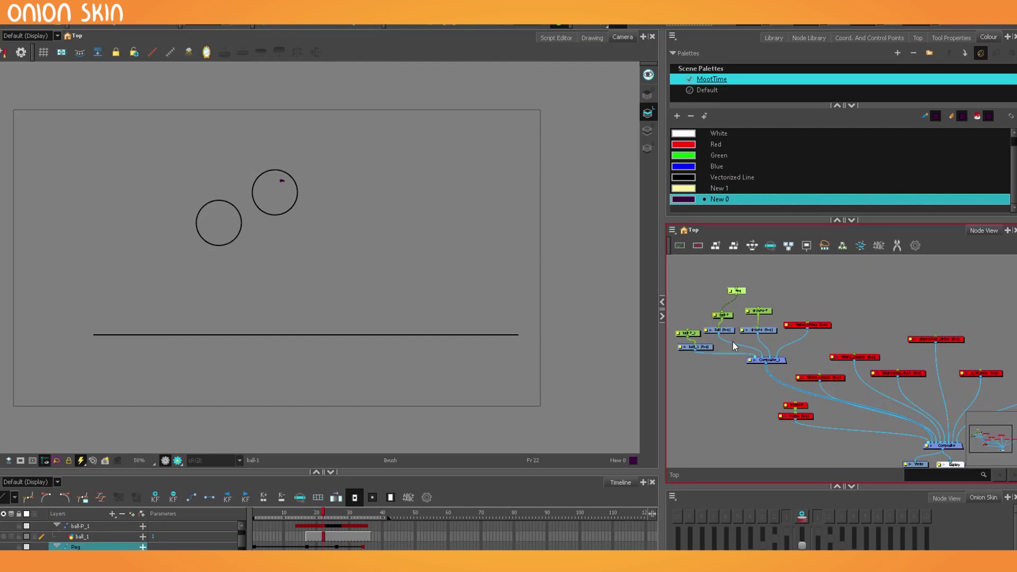
{"action": "key", "text": "Delete"}
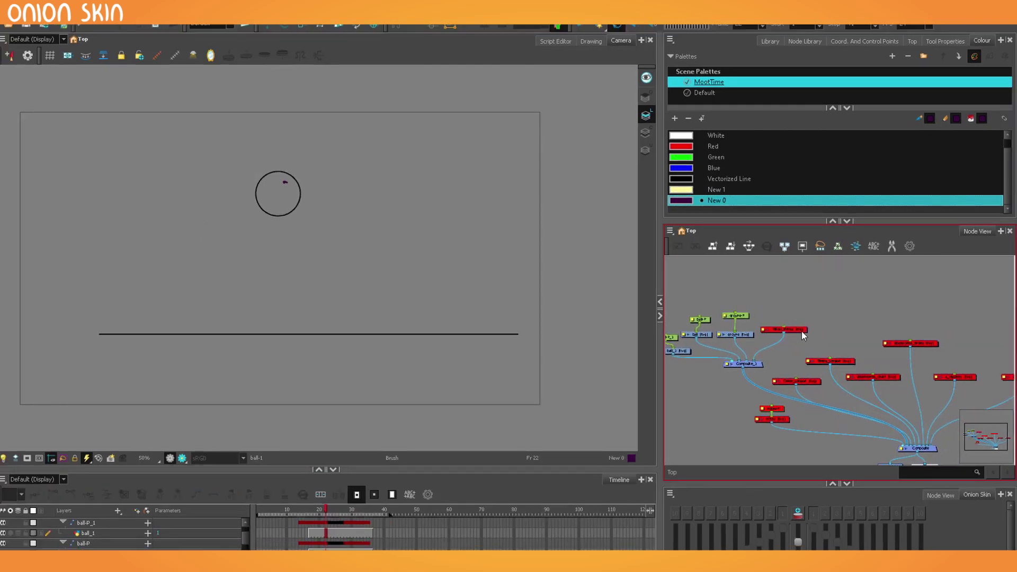
{"action": "left_click_drag", "start_coordinate": [803, 335], "coordinate": [810, 343]}
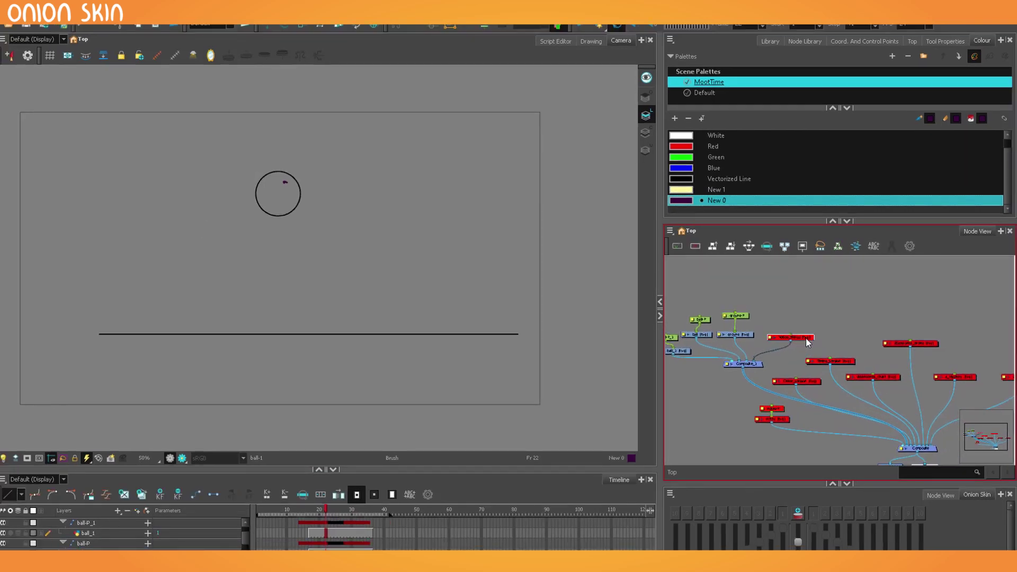
{"action": "left_click", "coordinate": [769, 318]}
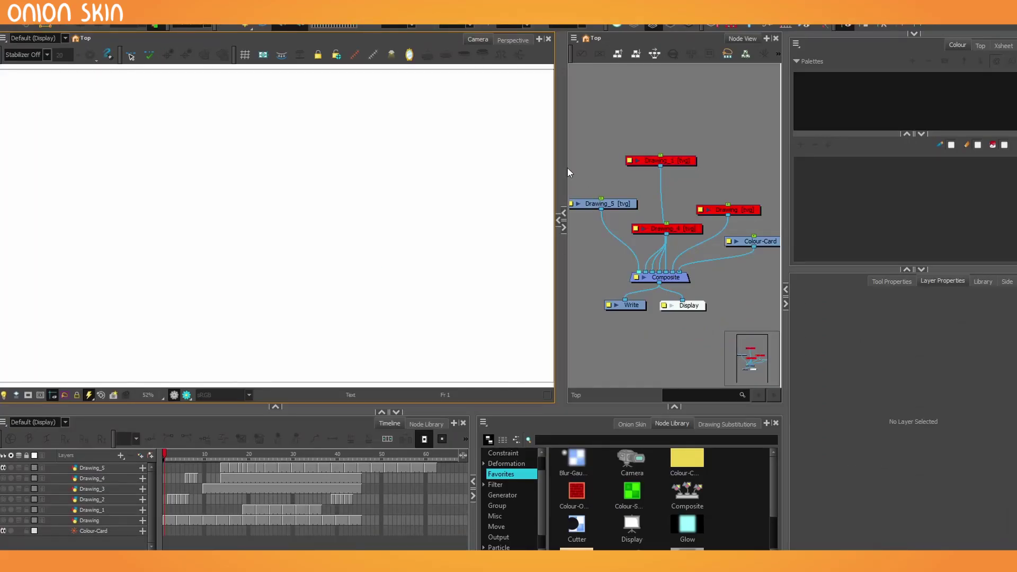
Add a new drawing layer to the splash scene and connect its node to the Composite
{"action": "left_click", "coordinate": [564, 227]}
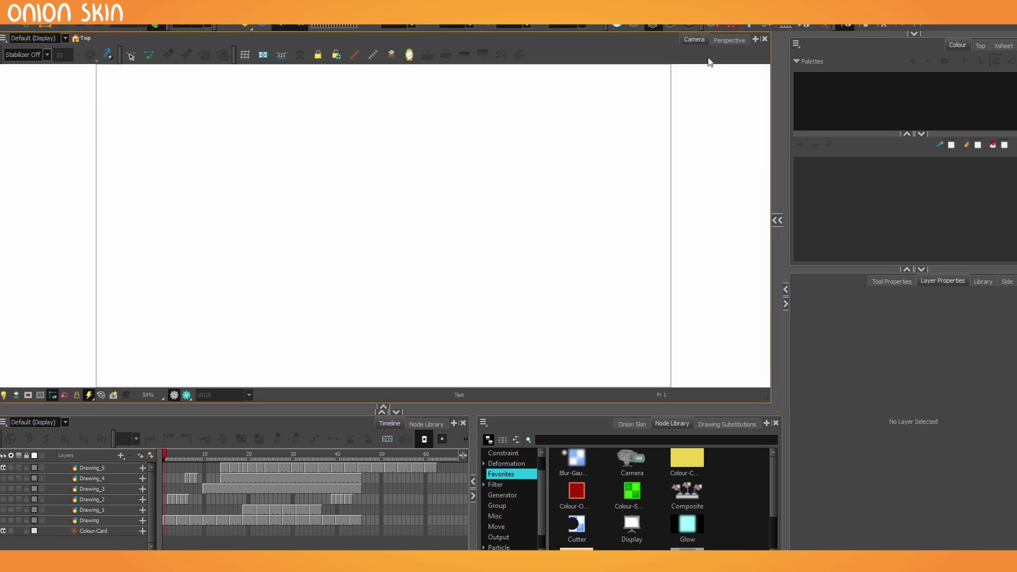
{"action": "left_click_drag", "start_coordinate": [780, 117], "coordinate": [583, 169]}
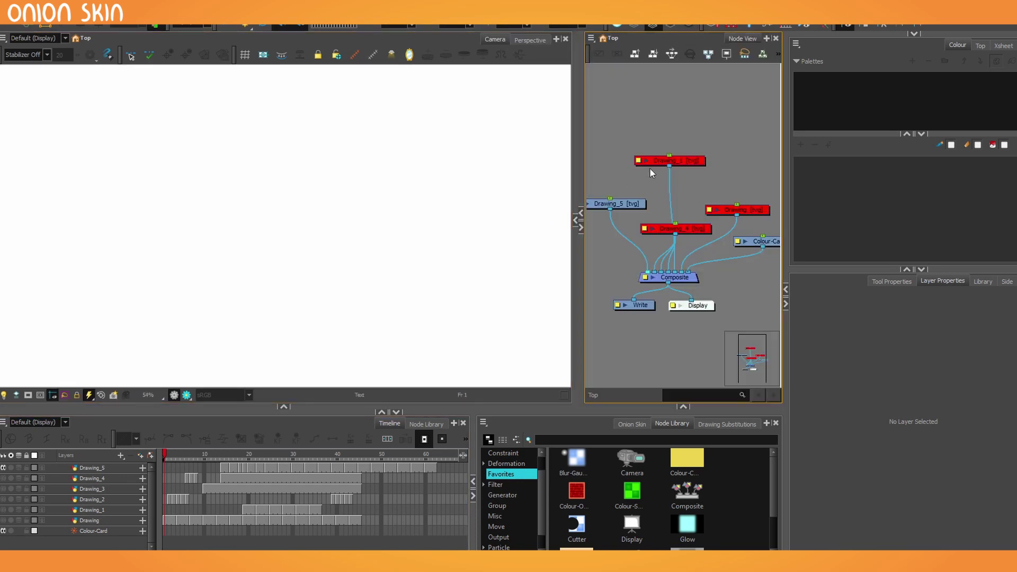
{"action": "key", "text": "ctrl+r"}
{"action": "key", "text": "Return"}
{"action": "left_click_drag", "start_coordinate": [701, 229], "coordinate": [644, 272]}
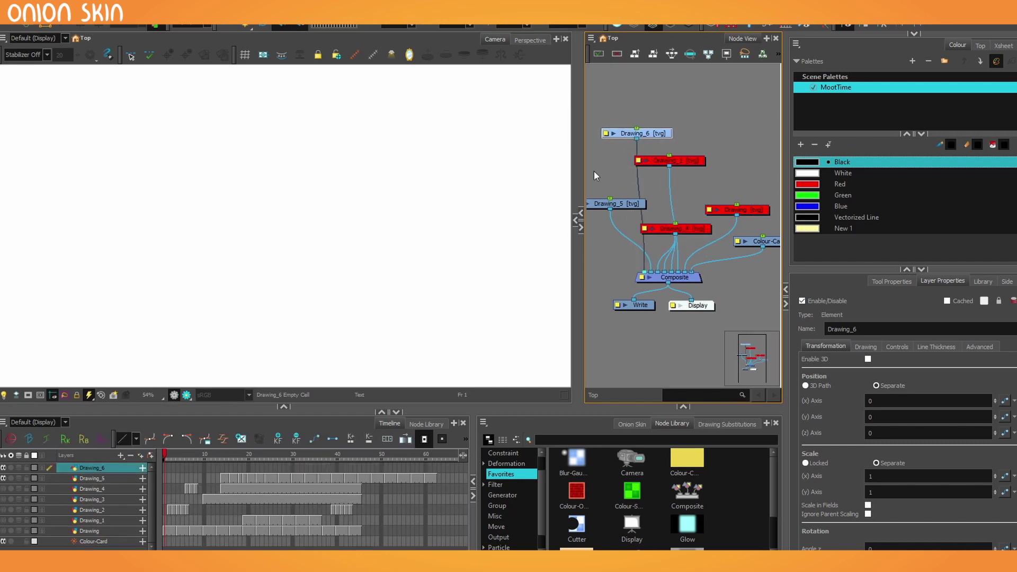
Draw a small black circle with the Ellipse tool near the top centre of the camera frame on the new drawing layer
{"action": "left_click_drag", "start_coordinate": [583, 164], "coordinate": [742, 169]}
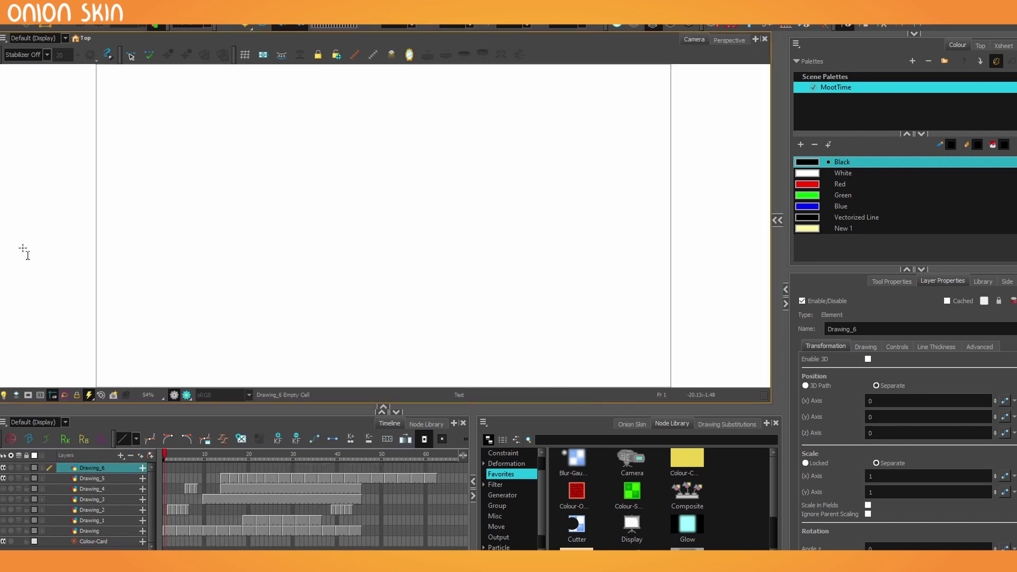
{"action": "left_click_drag", "start_coordinate": [779, 248], "coordinate": [511, 257]}
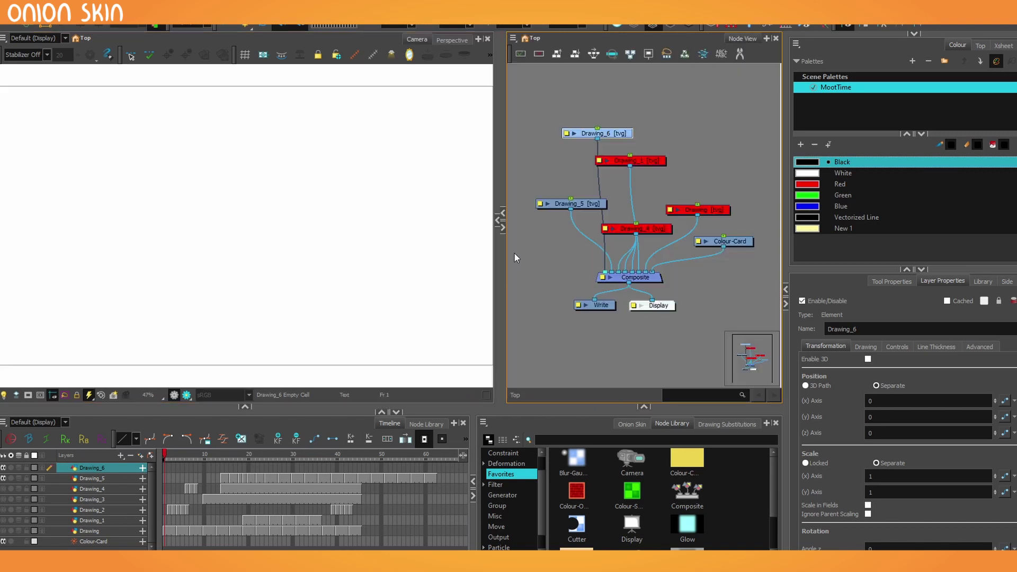
{"action": "scroll", "coordinate": [517, 258], "scroll_direction": "down", "scroll_amount": 1}
{"action": "scroll", "coordinate": [183, 247], "scroll_direction": "down", "scroll_amount": 1}
{"action": "scroll", "coordinate": [182, 246], "scroll_direction": "up", "scroll_amount": 2}
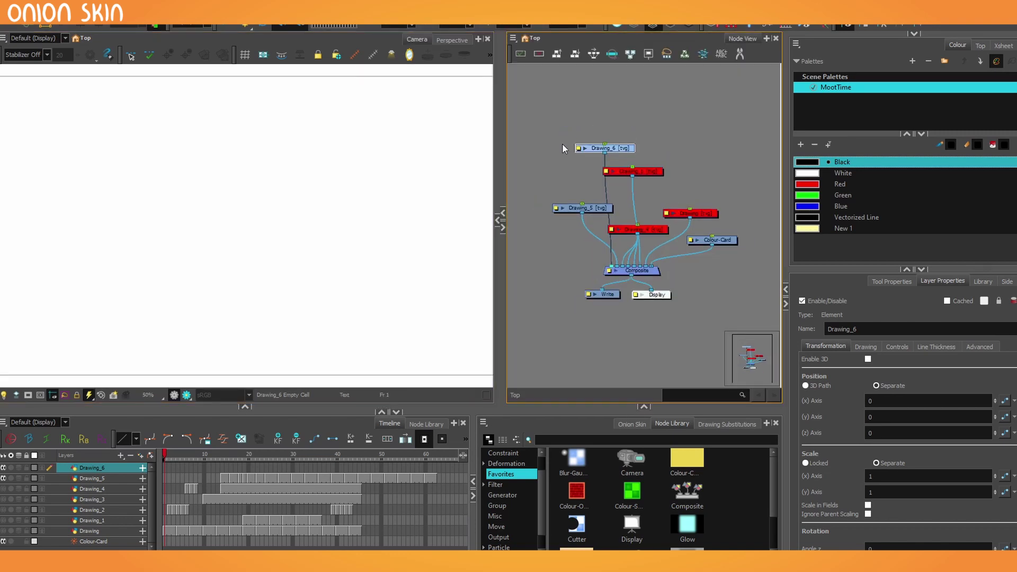
{"action": "left_click_drag", "start_coordinate": [562, 143], "coordinate": [589, 160]}
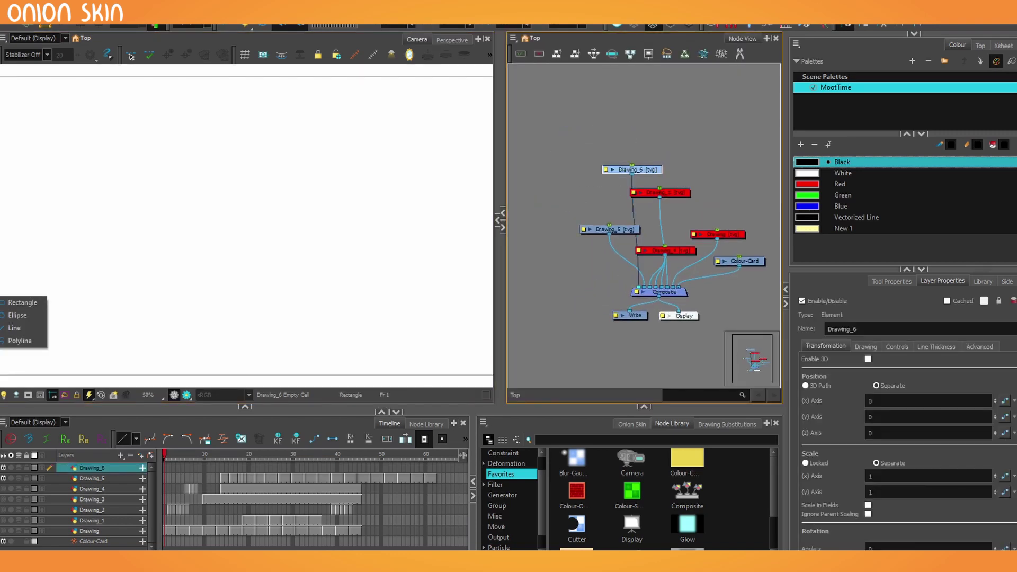
{"action": "left_click", "coordinate": [21, 318]}
{"action": "left_click_drag", "start_coordinate": [243, 127], "coordinate": [248, 130]}
{"action": "left_click_drag", "start_coordinate": [369, 409], "coordinate": [369, 431]}
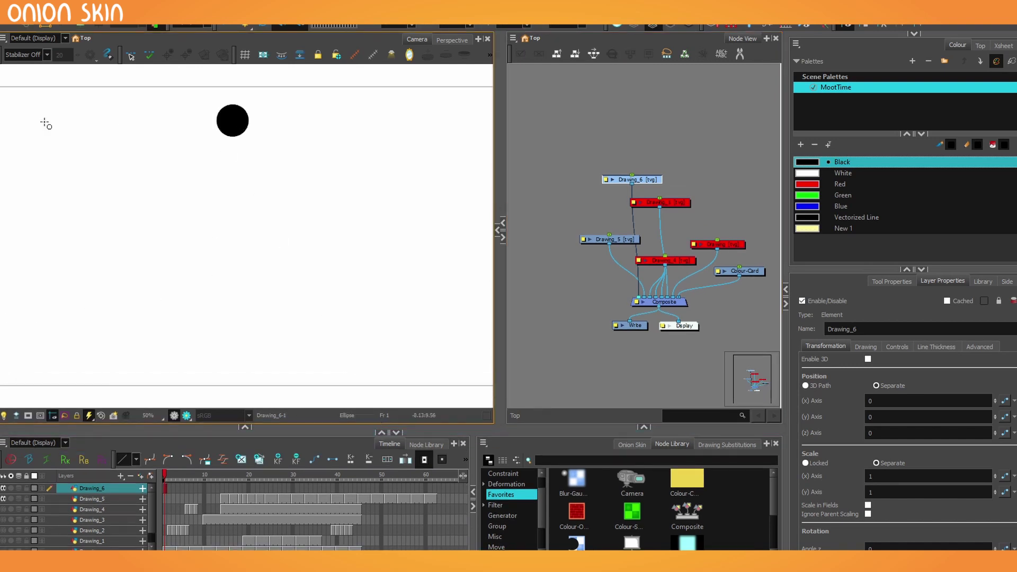
Delete the circle's black fill, keeping only its outline
{"action": "left_click", "coordinate": [1, 100]}
{"action": "left_click", "coordinate": [234, 122]}
{"action": "key", "text": "Delete"}
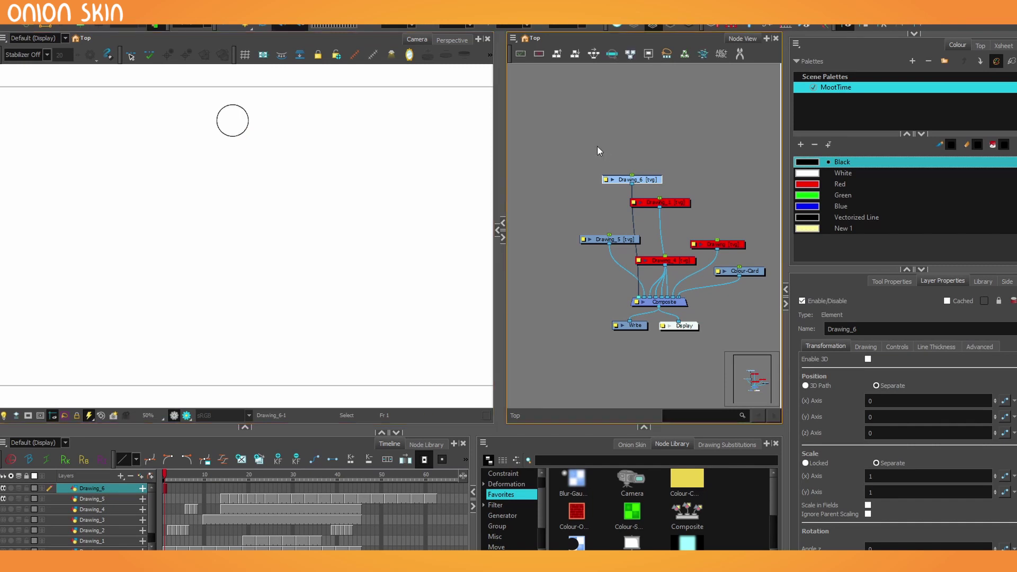
Give the circle's drawing a parent peg and route it through its own composite into a display node, isolating it from the other layers
{"action": "left_click_drag", "start_coordinate": [640, 232], "coordinate": [719, 166]}
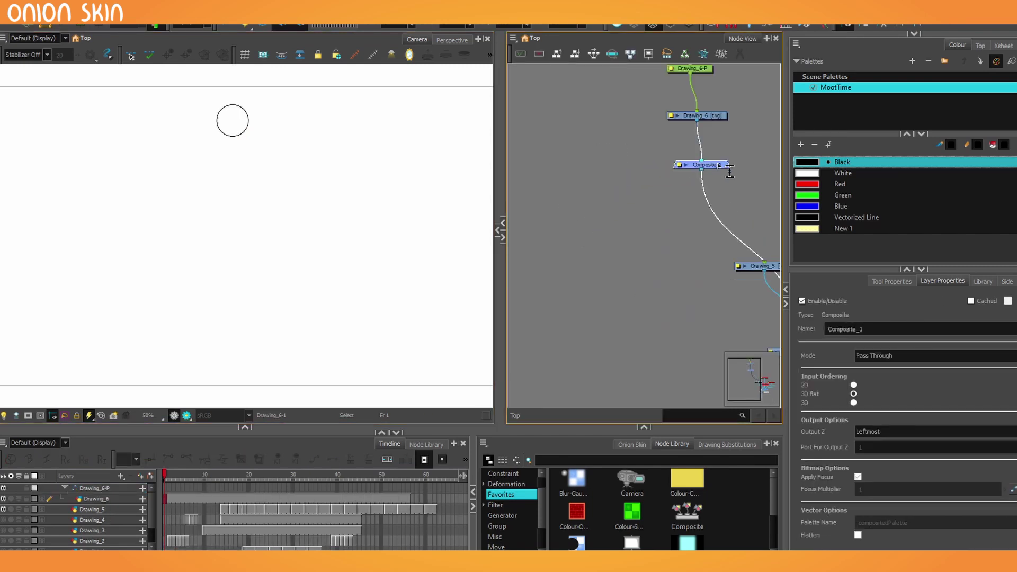
{"action": "left_click_drag", "start_coordinate": [702, 167], "coordinate": [597, 179]}
{"action": "left_click_drag", "start_coordinate": [609, 271], "coordinate": [549, 185]}
{"action": "left_click_drag", "start_coordinate": [537, 95], "coordinate": [602, 301]}
{"action": "left_click_drag", "start_coordinate": [649, 78], "coordinate": [616, 92]}
{"action": "left_click_drag", "start_coordinate": [617, 102], "coordinate": [634, 218]}
{"action": "left_click_drag", "start_coordinate": [628, 204], "coordinate": [631, 146]}
{"action": "left_click", "coordinate": [585, 335]}
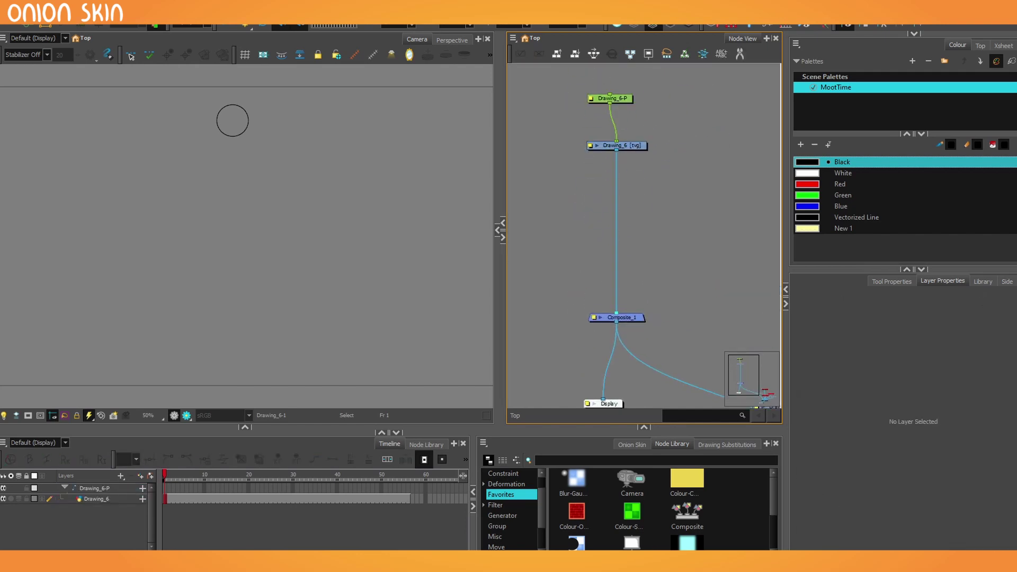
Keyframe the circle's peg at frames 1 and 6 and move the ball straight down to the bottom of the camera frame
{"action": "key", "text": "alt+2"}
{"action": "left_click", "coordinate": [163, 485]}
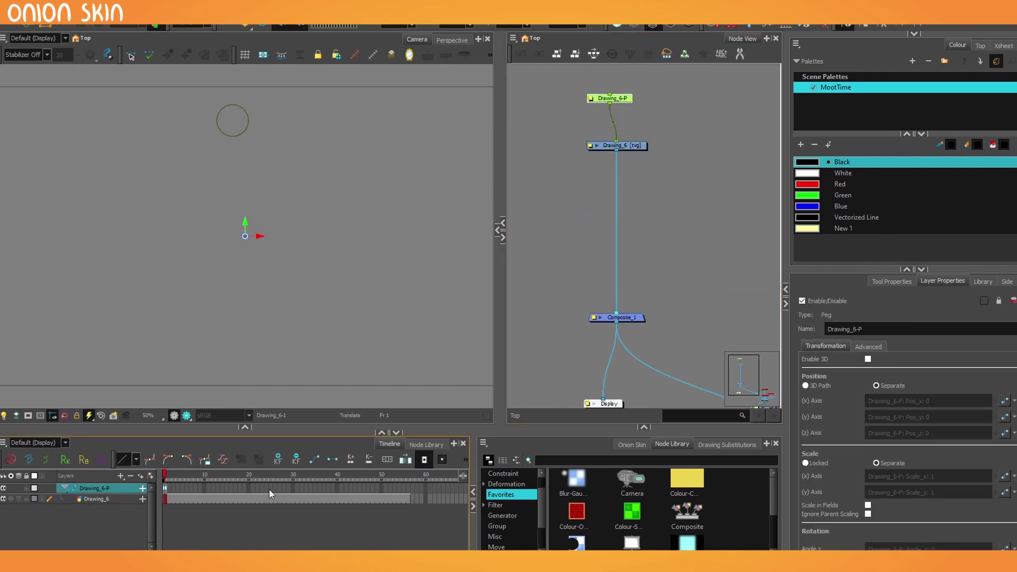
{"action": "left_click", "coordinate": [240, 488]}
{"action": "left_click", "coordinate": [277, 458]}
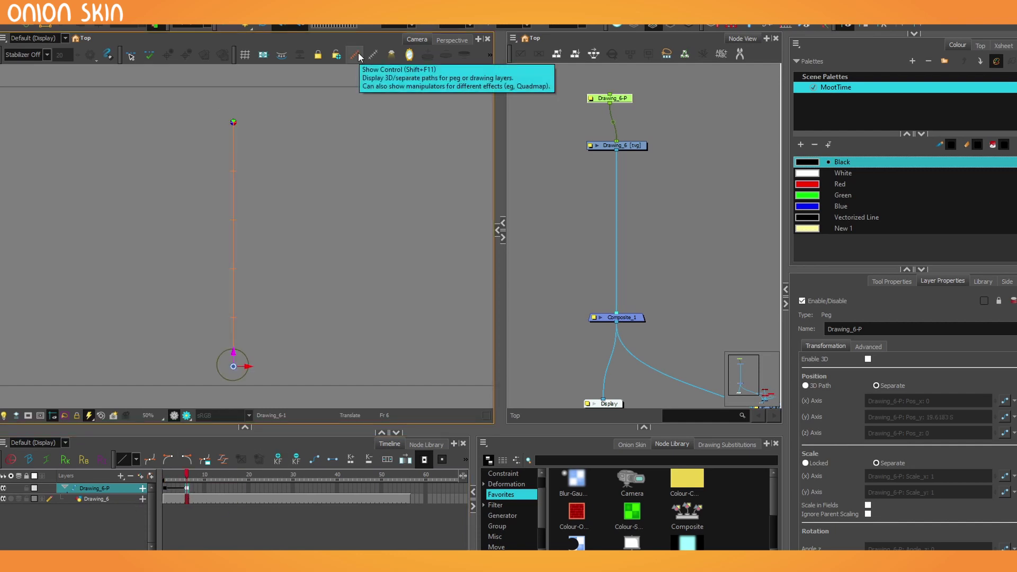
Undo the ball's downward move and switch the peg's position from Separate to 3D Path
{"action": "key", "text": "ctrl+z"}
{"action": "key", "text": "ctrl+z"}
{"action": "left_click", "coordinate": [893, 282]}
{"action": "left_click", "coordinate": [941, 282]}
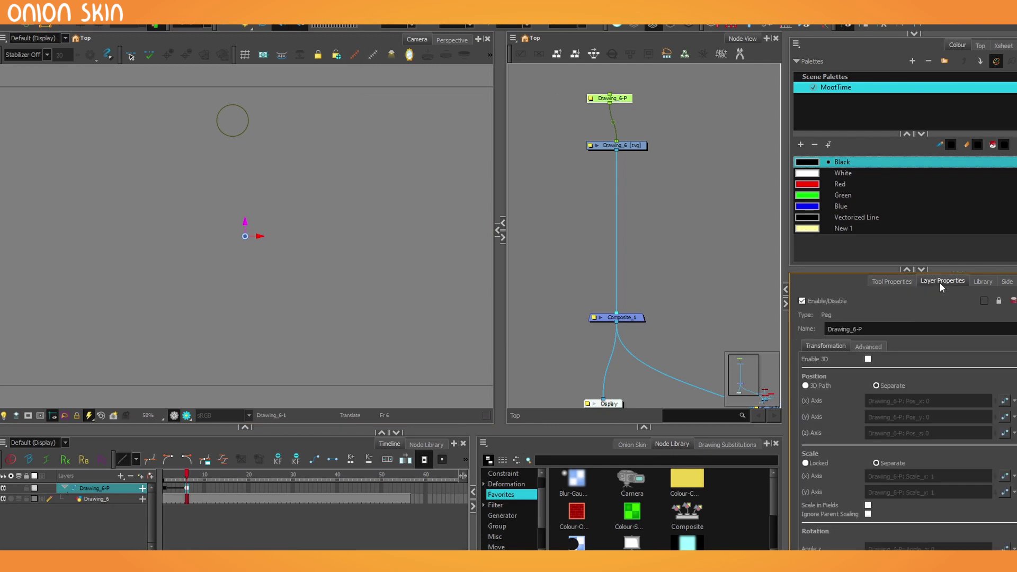
{"action": "left_click", "coordinate": [805, 385]}
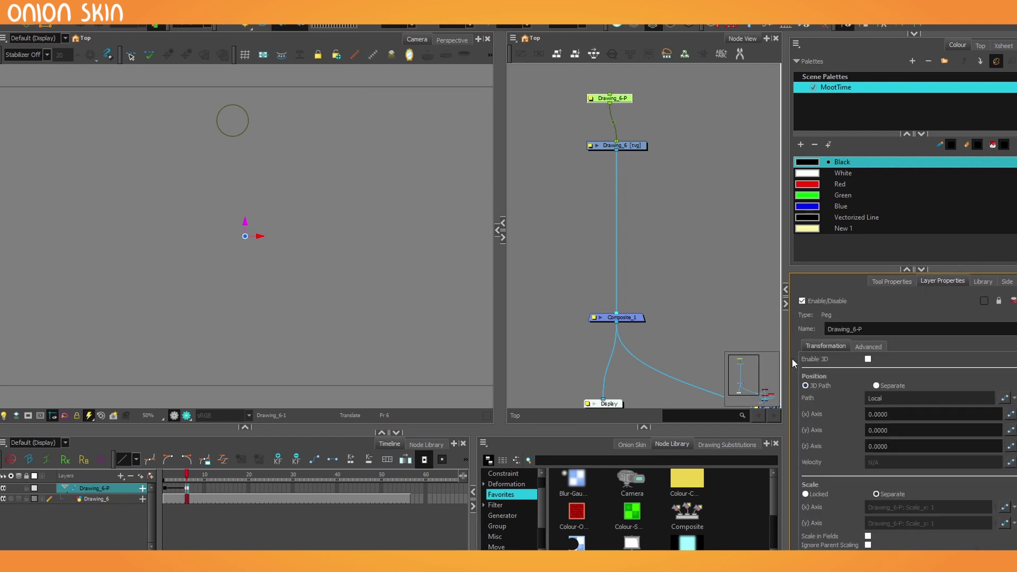
Centre the peg's pivot on the ball and move the ball down to the bottom of the camera frame at frame 6
{"action": "left_click_drag", "start_coordinate": [245, 236], "coordinate": [233, 116]}
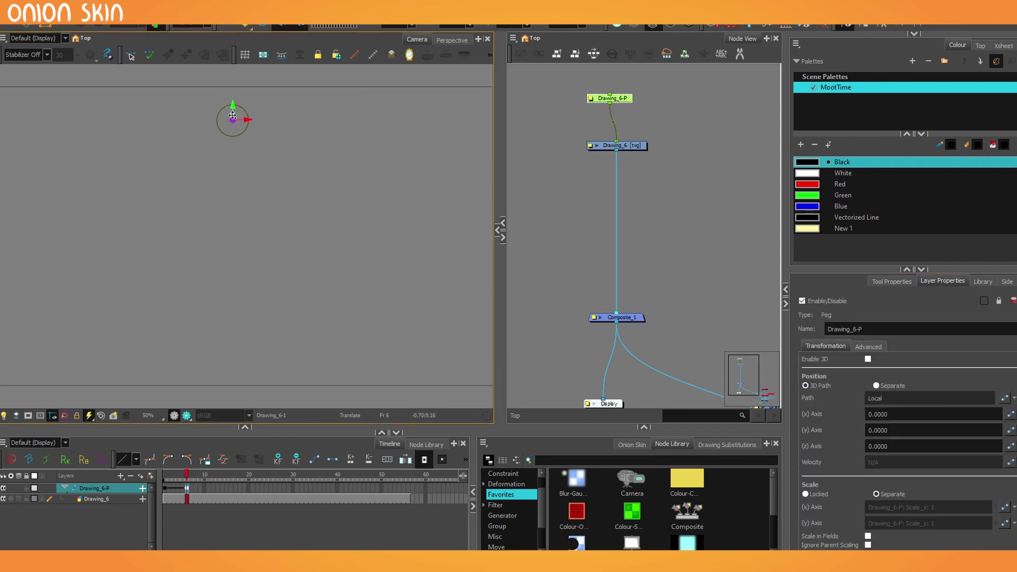
{"action": "left_click_drag", "start_coordinate": [142, 165], "coordinate": [152, 352]}
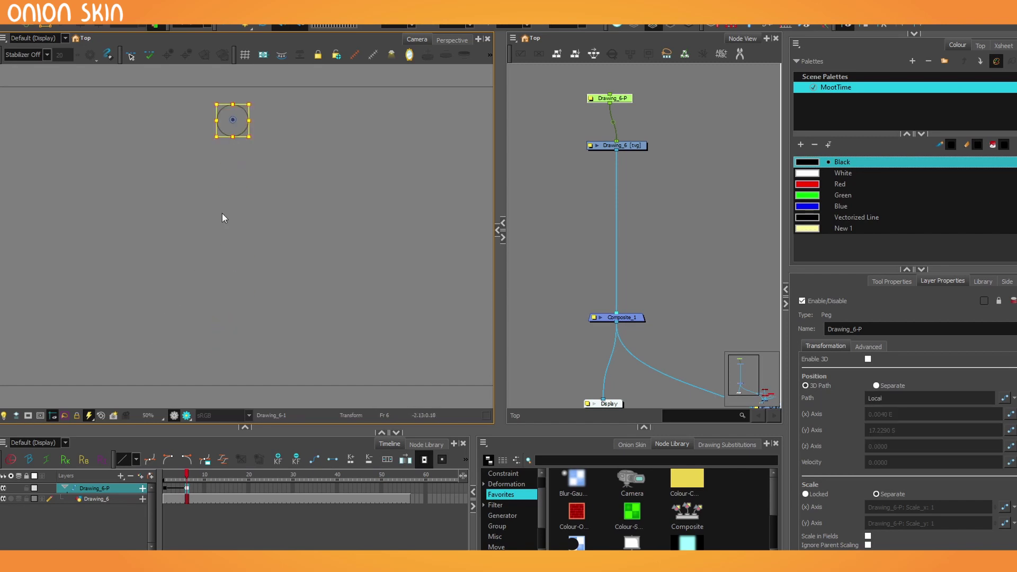
{"action": "left_click_drag", "start_coordinate": [236, 113], "coordinate": [232, 291]}
{"action": "left_click_drag", "start_coordinate": [218, 352], "coordinate": [219, 355]}
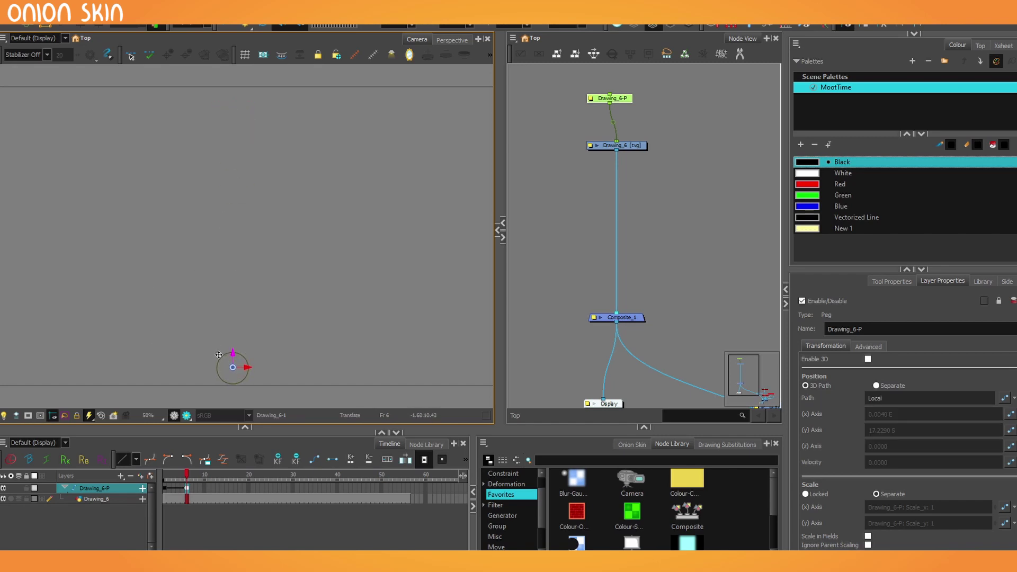
Advance to frame 11 and move the ball up and to the left for the peak of its bounce
{"action": "key", "text": "period"}
{"action": "key", "text": "period"}
{"action": "key", "text": "period"}
{"action": "key", "text": "period"}
{"action": "key", "text": "period"}
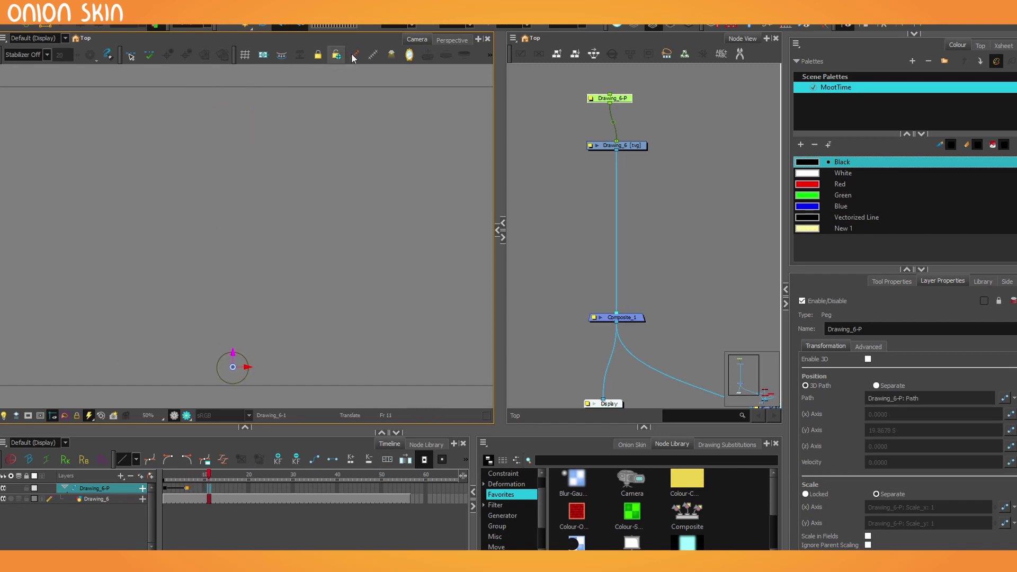
{"action": "left_click_drag", "start_coordinate": [187, 376], "coordinate": [61, 157]}
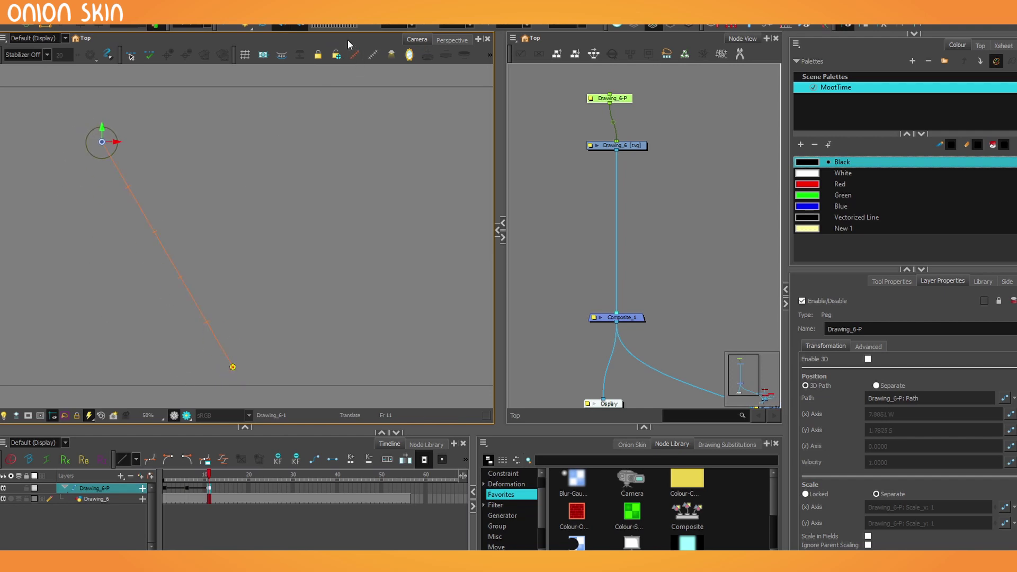
Advance to frame 17 and place the ball at the lower left, shaping its path into an arc
{"action": "left_click_drag", "start_coordinate": [77, 182], "coordinate": [39, 421]}
{"action": "key", "text": "period"}
{"action": "key", "text": "period"}
{"action": "key", "text": "period"}
{"action": "key", "text": "period"}
{"action": "key", "text": "period"}
{"action": "key", "text": "period"}
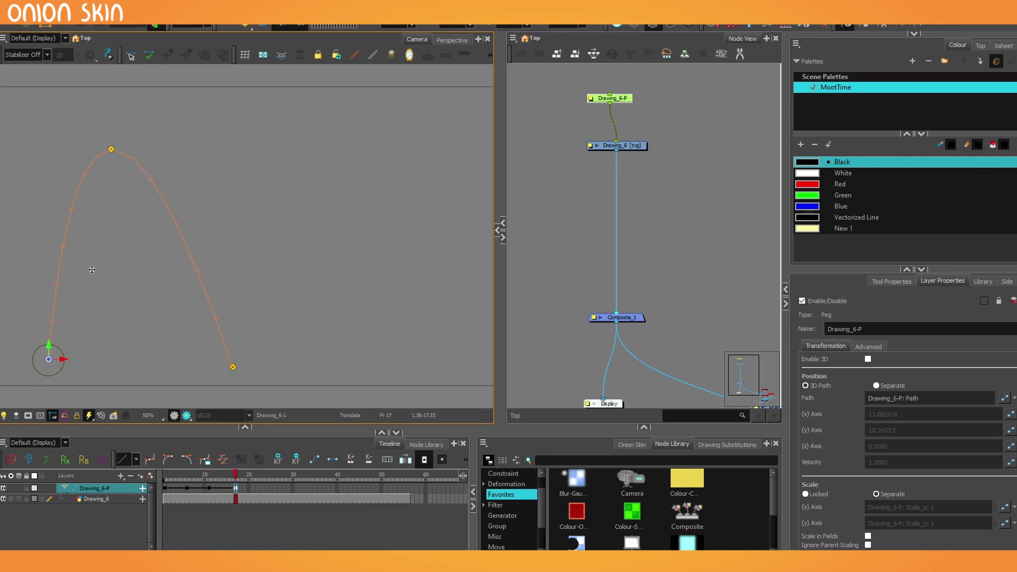
Try repositioning the ball at frame 1, undo those moves, and have the arc's keyframes fall on frames 1, 6 and 12
{"action": "left_click", "coordinate": [183, 476]}
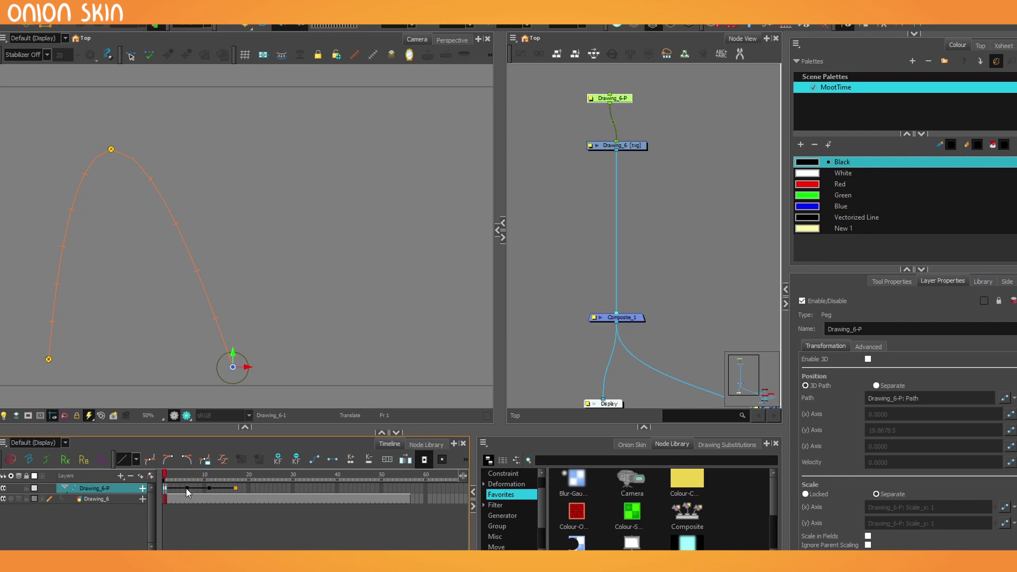
{"action": "left_click_drag", "start_coordinate": [136, 313], "coordinate": [140, 60]}
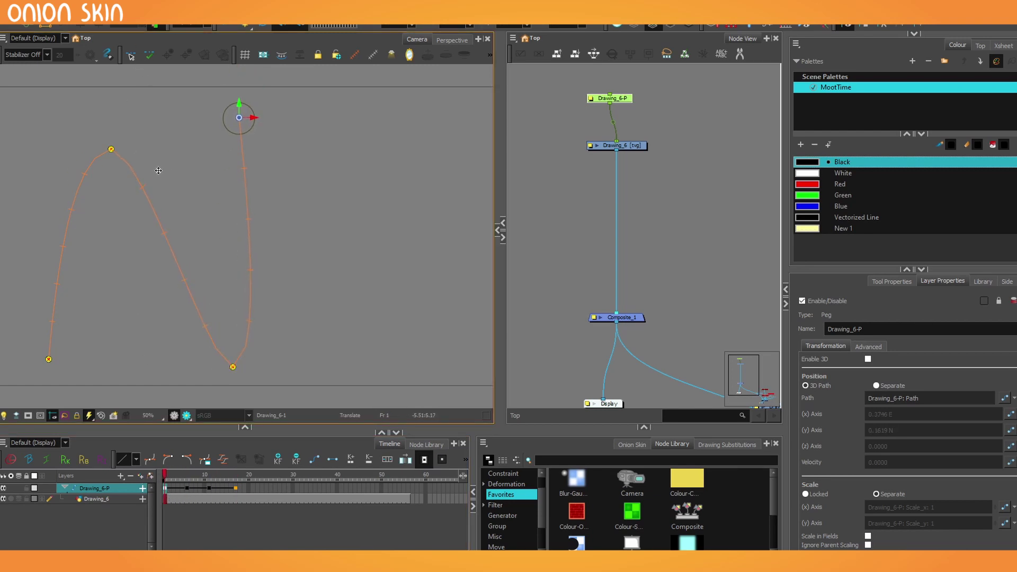
{"action": "left_click_drag", "start_coordinate": [159, 171], "coordinate": [160, 175]}
{"action": "left_click_drag", "start_coordinate": [168, 242], "coordinate": [167, 485]}
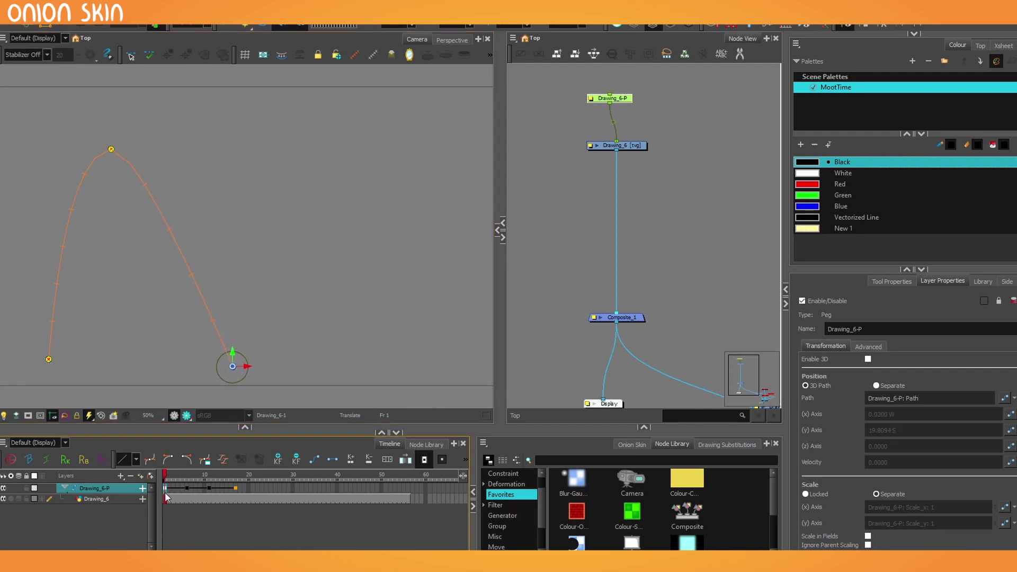
{"action": "key", "text": "ctrl+z"}
{"action": "key", "text": "ctrl+z"}
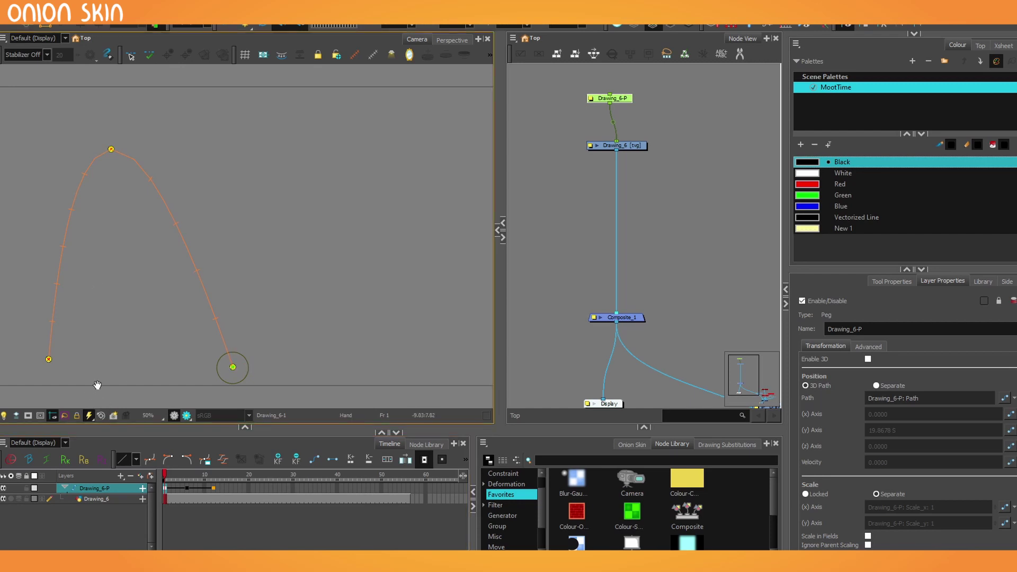
Widen the ball's arc by moving its landing point further left and lowering its peak
{"action": "left_click_drag", "start_coordinate": [96, 384], "coordinate": [179, 379]}
{"action": "key", "text": "shift+t"}
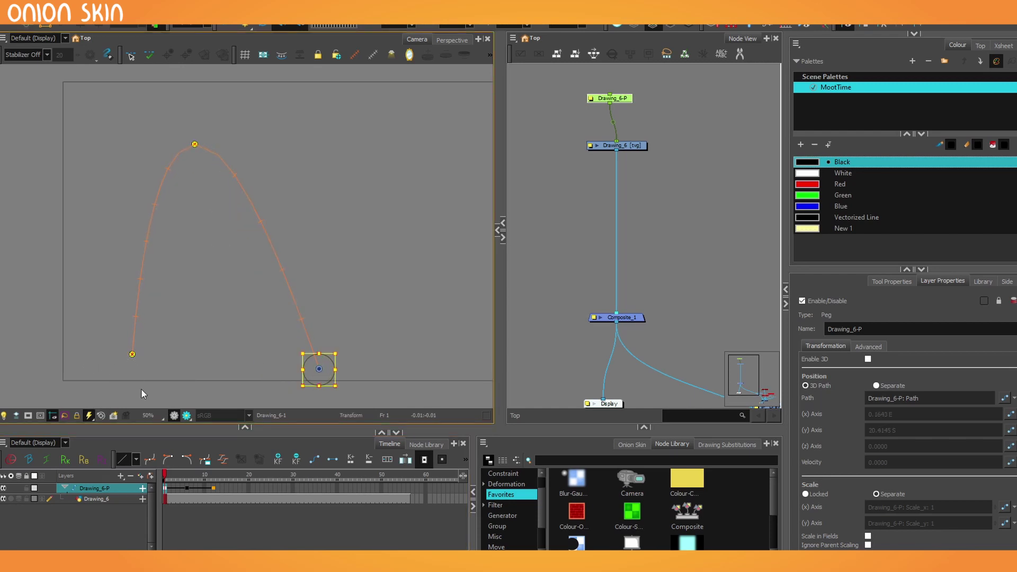
{"action": "left_click", "coordinate": [132, 355]}
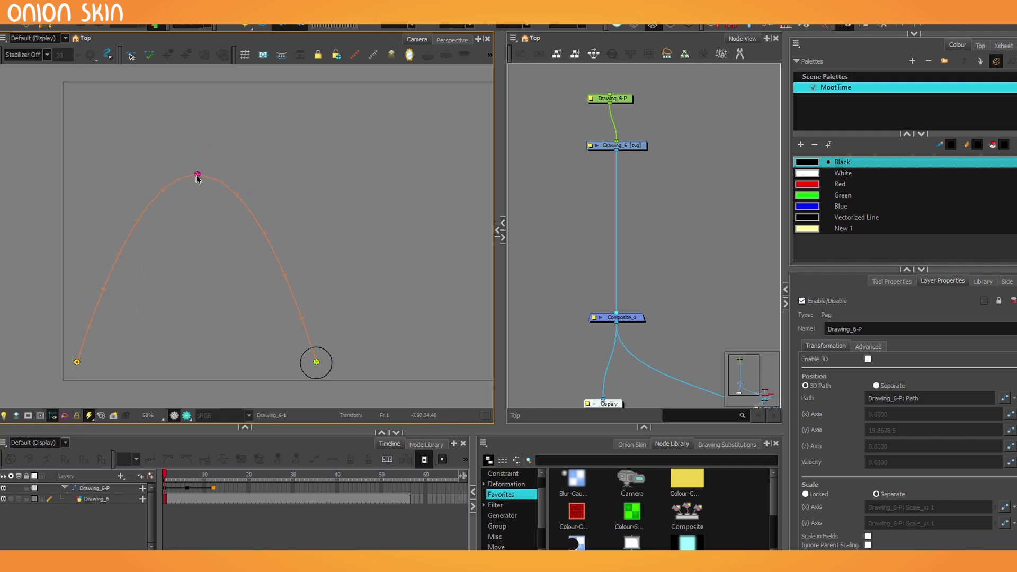
{"action": "key", "text": "2"}
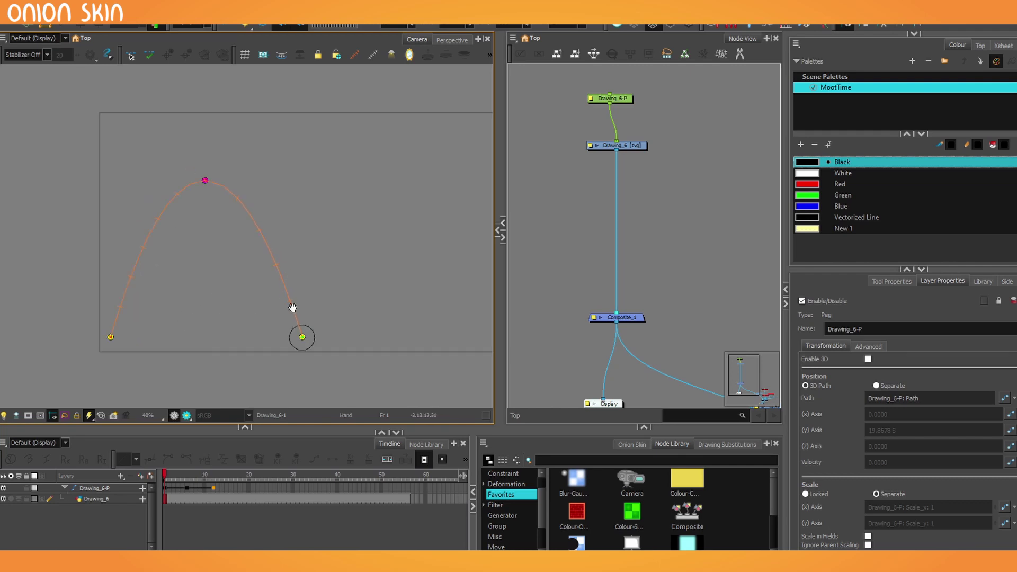
Duplicate the ball's drawing and peg and connect the copy to the same composite
{"action": "left_click_drag", "start_coordinate": [562, 106], "coordinate": [643, 172]}
{"action": "key", "text": "ctrl+d"}
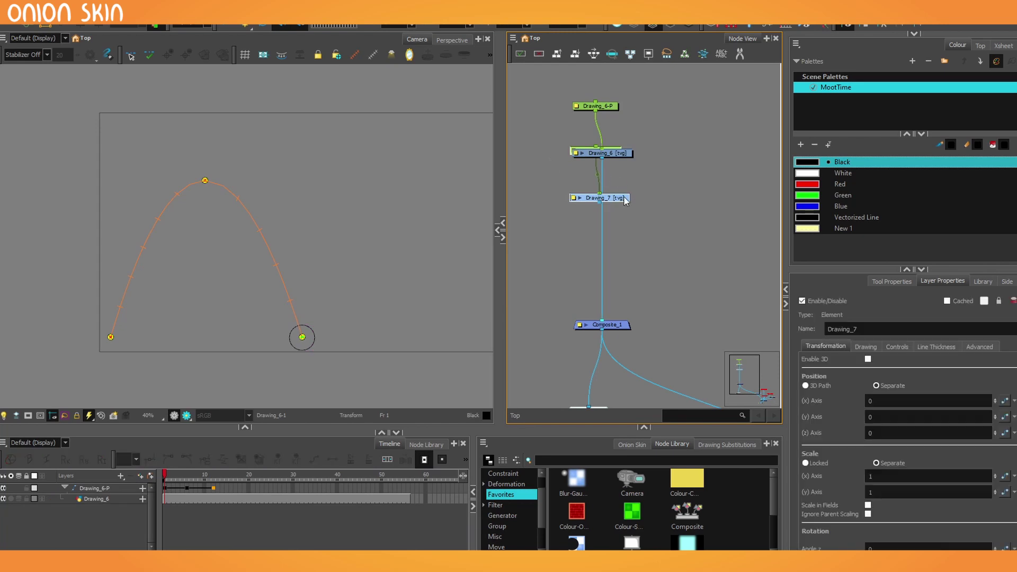
{"action": "left_click_drag", "start_coordinate": [606, 200], "coordinate": [613, 322]}
{"action": "left_click", "coordinate": [682, 290]}
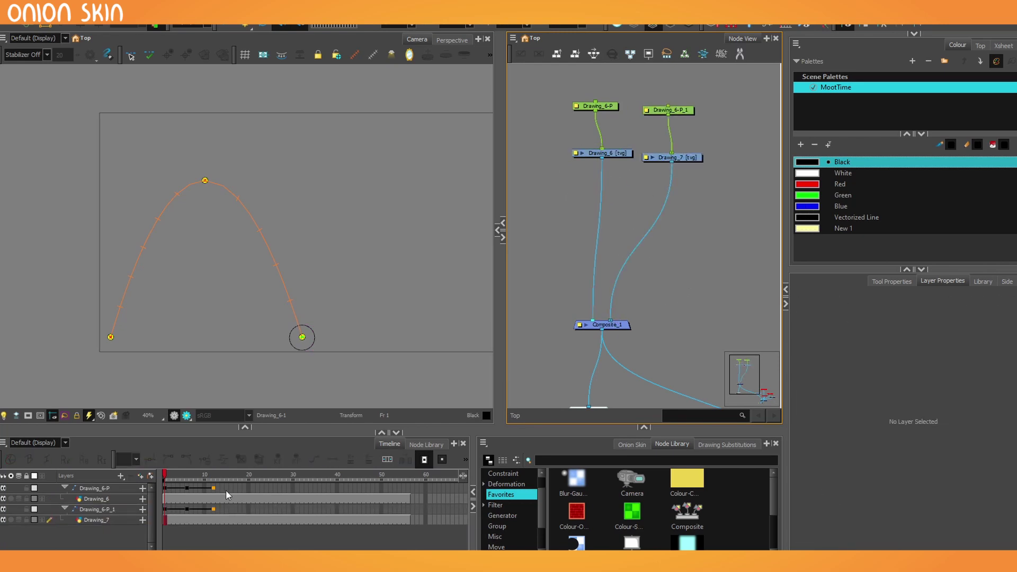
Move the peak and landing keyframes of one ball's path to the right, forming a mirrored arc from the shared starting point
{"action": "left_click", "coordinate": [210, 507]}
{"action": "left_click", "coordinate": [205, 181]}
{"action": "left_click_drag", "start_coordinate": [205, 182], "coordinate": [375, 181]}
{"action": "left_click_drag", "start_coordinate": [111, 339], "coordinate": [483, 335]}
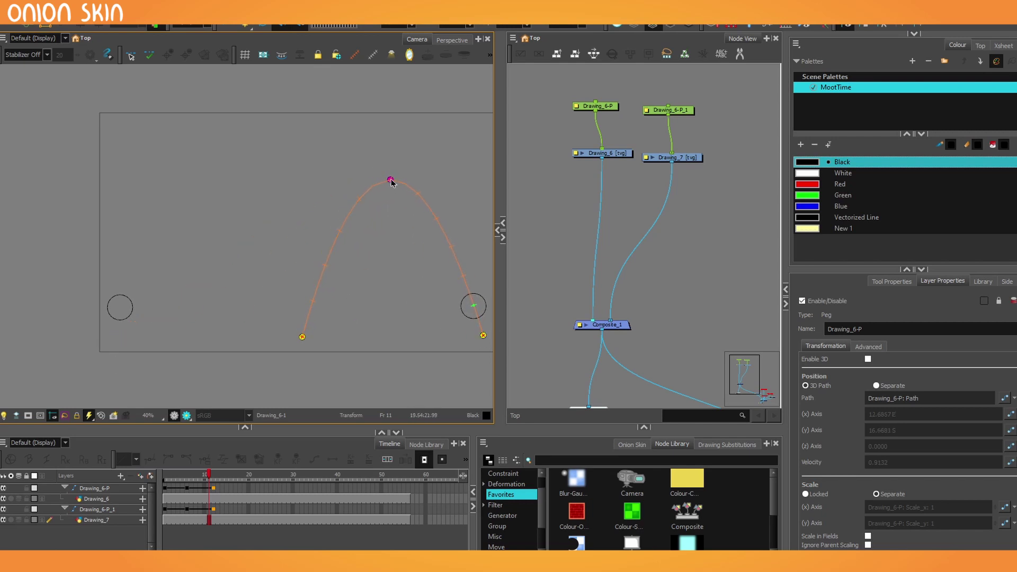
Show the motion paths of both balls together and lower the peak of the left arc
{"action": "left_click", "coordinate": [679, 183]}
{"action": "key", "text": "ctrl+a"}
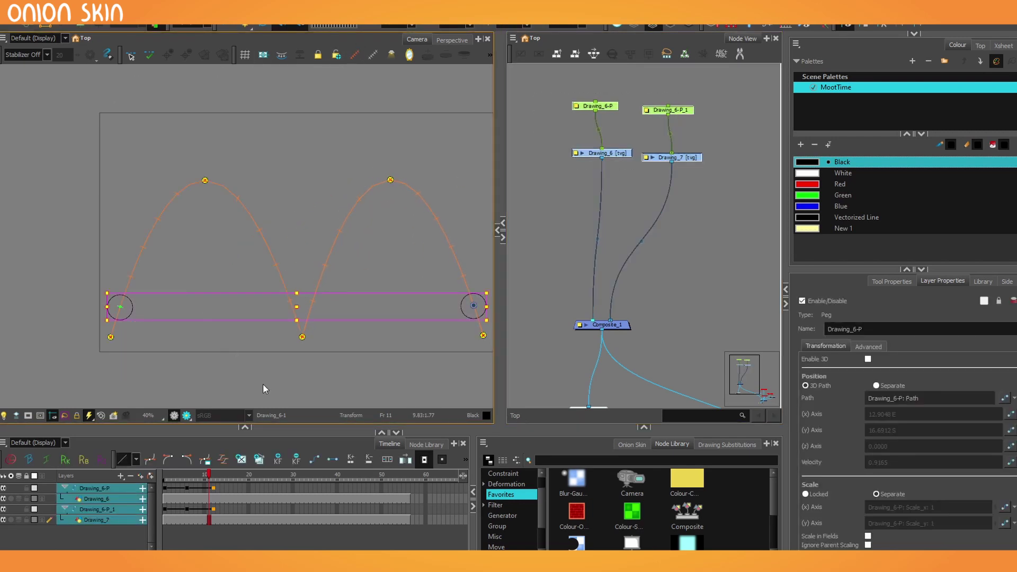
{"action": "left_click", "coordinate": [263, 386]}
{"action": "left_click_drag", "start_coordinate": [205, 181], "coordinate": [199, 203]}
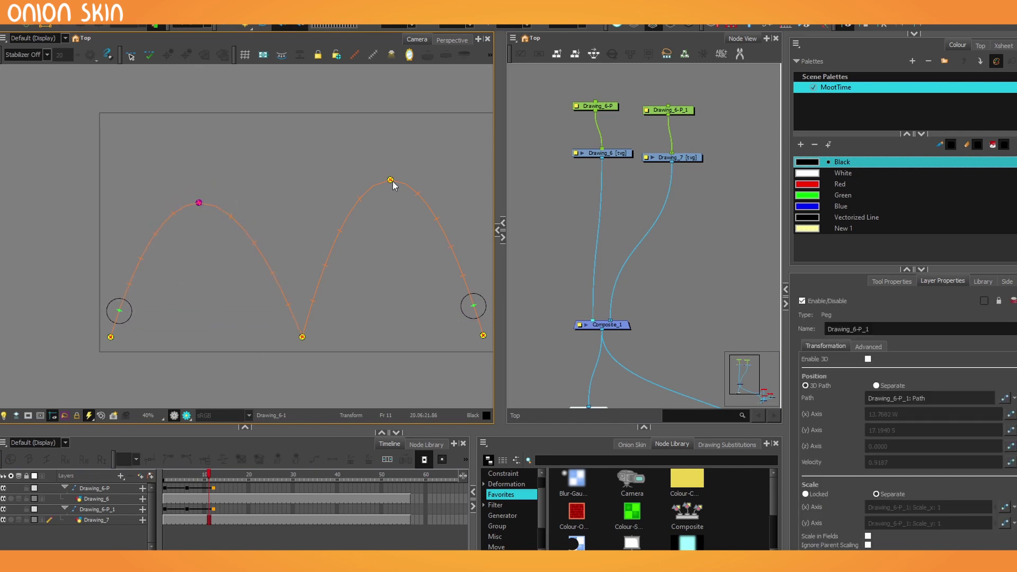
Adjust the peaks of the left and right motion paths so the two mirrored arcs are nearly level in height
{"action": "left_click_drag", "start_coordinate": [391, 180], "coordinate": [400, 206]}
{"action": "left_click_drag", "start_coordinate": [502, 314], "coordinate": [563, 315]}
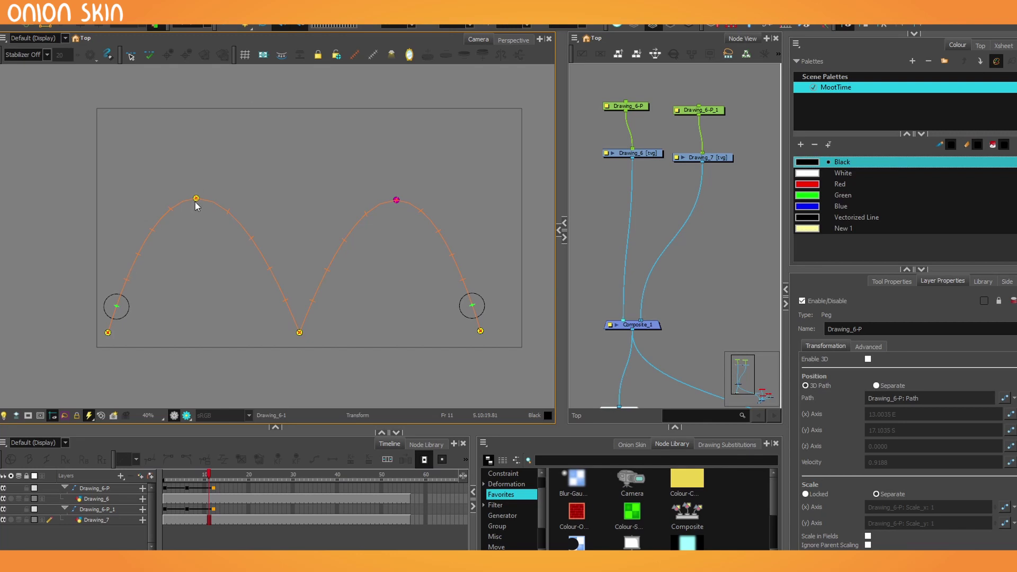
{"action": "left_click_drag", "start_coordinate": [196, 200], "coordinate": [193, 208]}
{"action": "left_click_drag", "start_coordinate": [396, 201], "coordinate": [397, 205]}
Duplicate both balls' drawings and pegs and connect the two copies to the same composite
{"action": "scroll", "coordinate": [394, 193], "scroll_direction": "down", "scroll_amount": 1}
{"action": "scroll", "coordinate": [600, 101], "scroll_direction": "down", "scroll_amount": 1}
{"action": "mouse_move", "coordinate": [600, 102]}
{"action": "left_mouse_down"}
{"action": "mouse_move", "coordinate": [681, 181]}
{"action": "mouse_move", "coordinate": [729, 165]}
{"action": "left_mouse_up"}
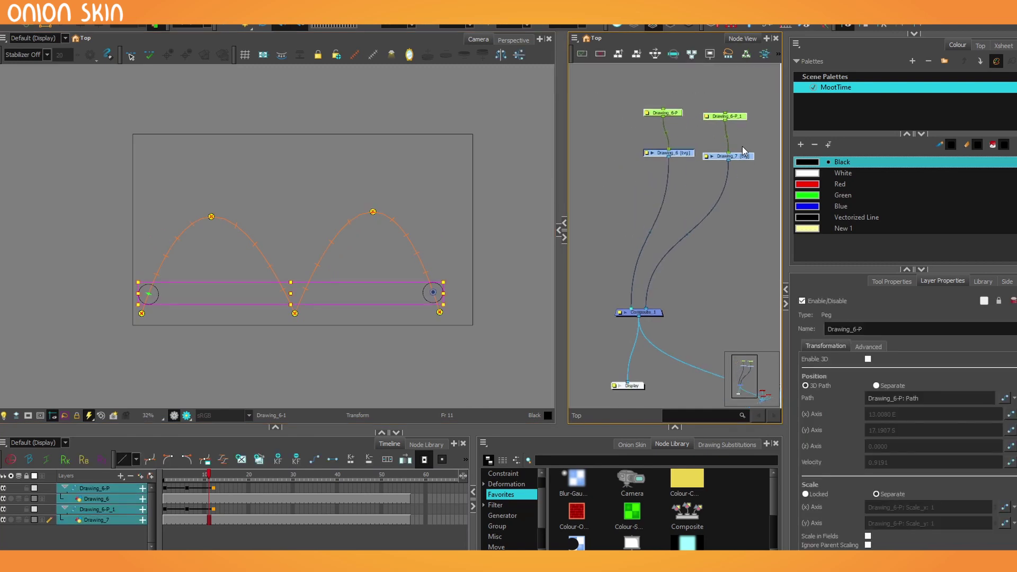
{"action": "left_click_drag", "start_coordinate": [562, 249], "coordinate": [524, 249]}
{"action": "left_click_drag", "start_coordinate": [624, 250], "coordinate": [628, 254]}
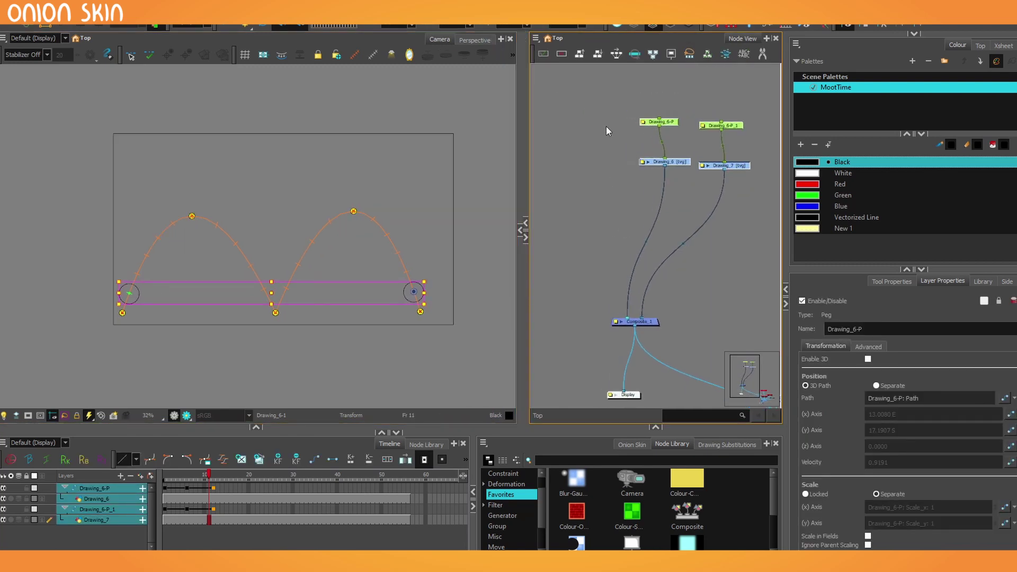
{"action": "key", "text": "ctrl+v"}
{"action": "mouse_move", "coordinate": [696, 205]}
{"action": "left_mouse_down"}
{"action": "mouse_move", "coordinate": [583, 162]}
{"action": "mouse_move", "coordinate": [618, 329]}
{"action": "mouse_move", "coordinate": [625, 319]}
{"action": "left_mouse_up"}
{"action": "left_click_drag", "start_coordinate": [560, 214], "coordinate": [609, 232]}
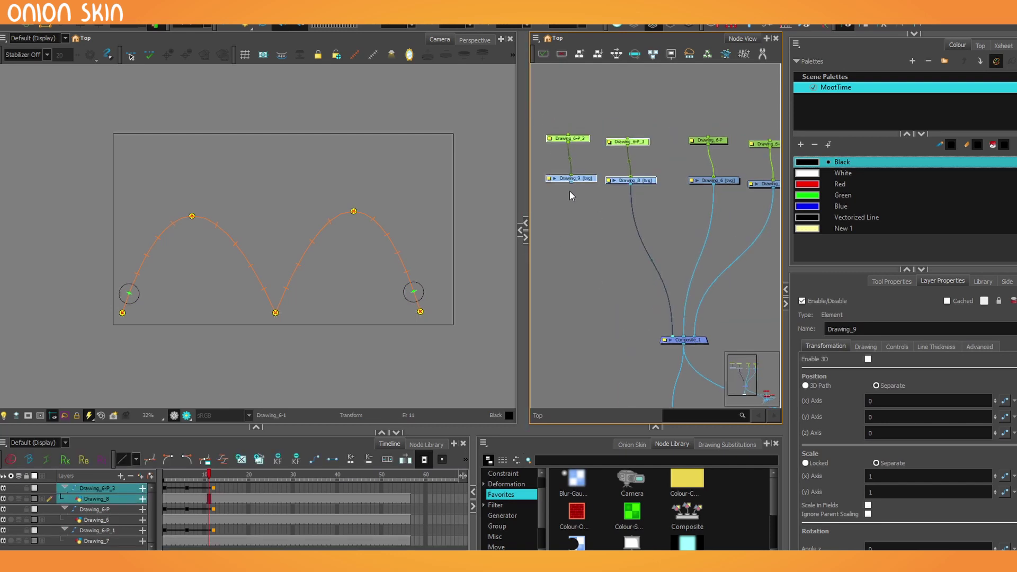
{"action": "left_click_drag", "start_coordinate": [571, 182], "coordinate": [669, 336]}
{"action": "left_click", "coordinate": [601, 320]}
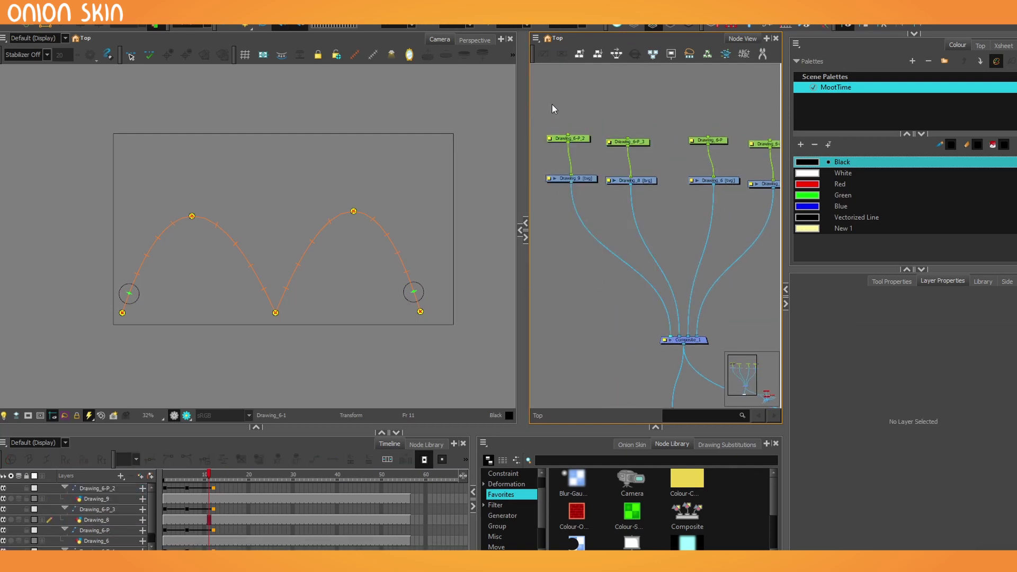
Copy the newly made pair of drawings and pegs once more and connect this third pair to the composite
{"action": "left_click_drag", "start_coordinate": [552, 105], "coordinate": [631, 195]}
{"action": "key", "text": "ctrl+c"}
{"action": "key", "text": "ctrl+v"}
{"action": "left_click_drag", "start_coordinate": [683, 281], "coordinate": [674, 337]}
{"action": "left_click_drag", "start_coordinate": [533, 246], "coordinate": [669, 339]}
{"action": "left_click", "coordinate": [332, 211]}
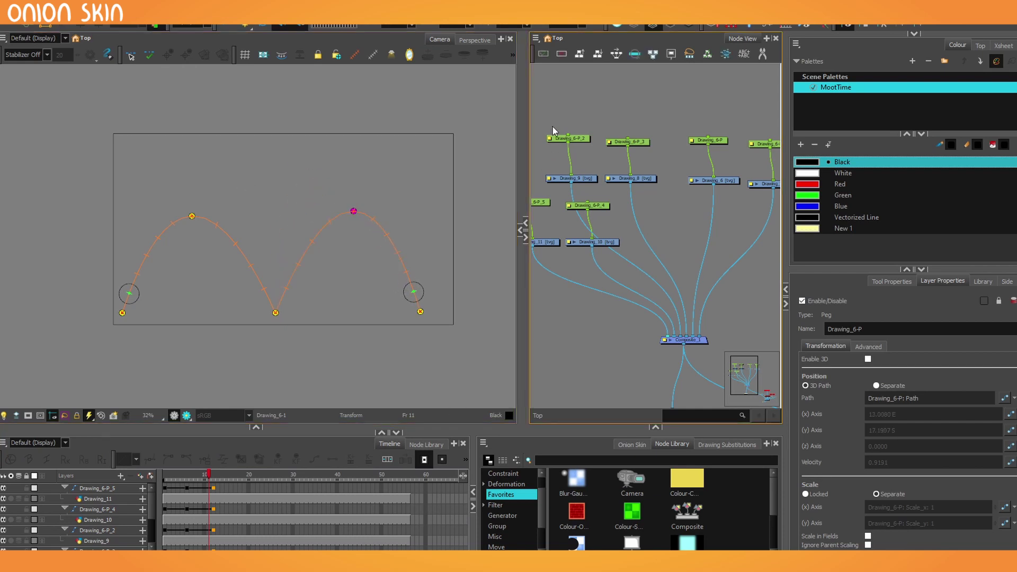
Show all the balls' motion paths and reshape one left and one right path into taller, narrower arcs landing closer to the centre
{"action": "key", "text": "2"}
{"action": "left_click_drag", "start_coordinate": [543, 122], "coordinate": [761, 269]}
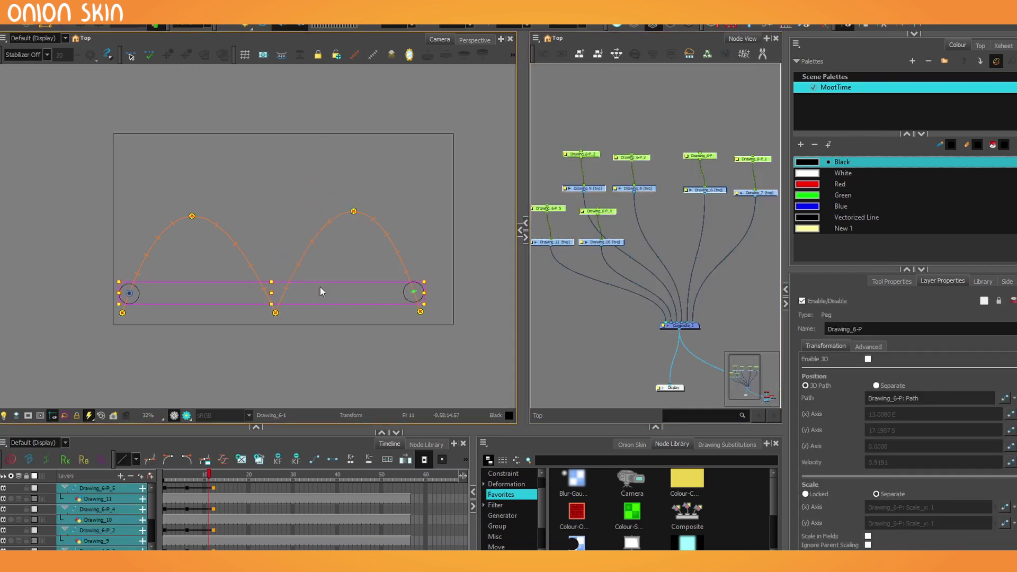
{"action": "left_click", "coordinate": [293, 356]}
{"action": "key", "text": "2"}
{"action": "key", "text": "2"}
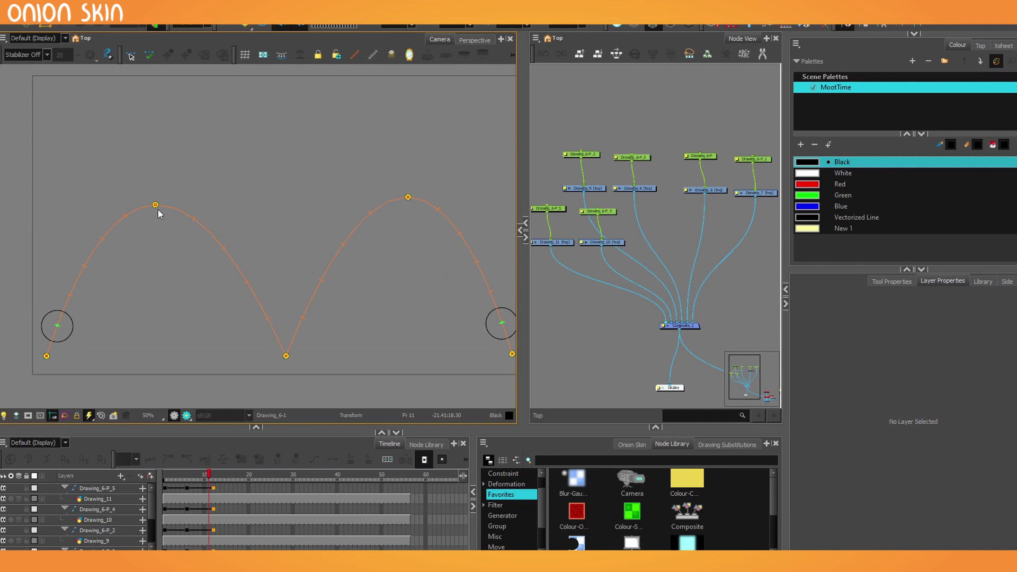
{"action": "left_click_drag", "start_coordinate": [155, 205], "coordinate": [218, 114]}
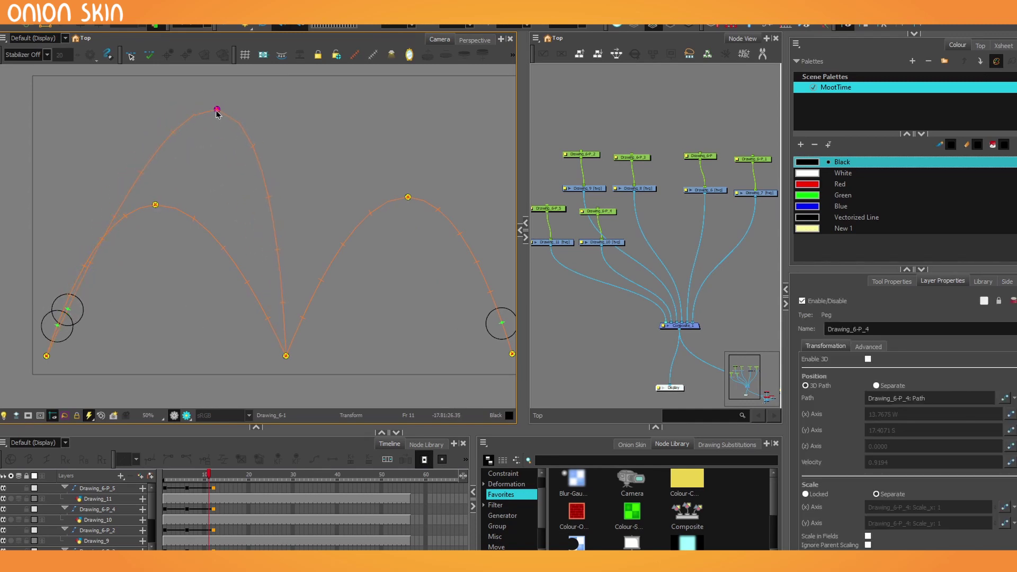
{"action": "left_click_drag", "start_coordinate": [47, 358], "coordinate": [158, 395]}
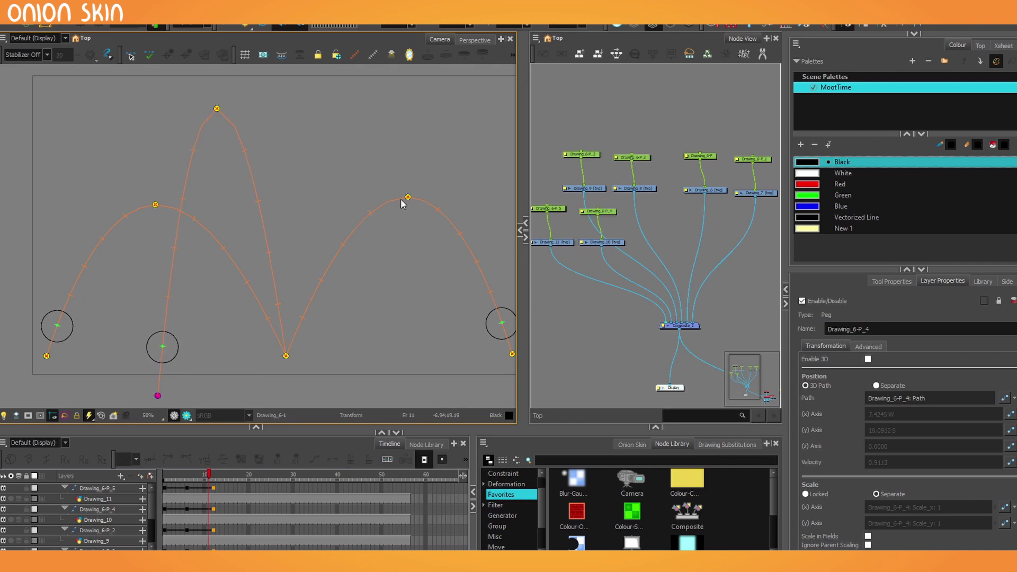
{"action": "left_click_drag", "start_coordinate": [408, 197], "coordinate": [325, 131]}
{"action": "left_click_drag", "start_coordinate": [483, 363], "coordinate": [359, 391]}
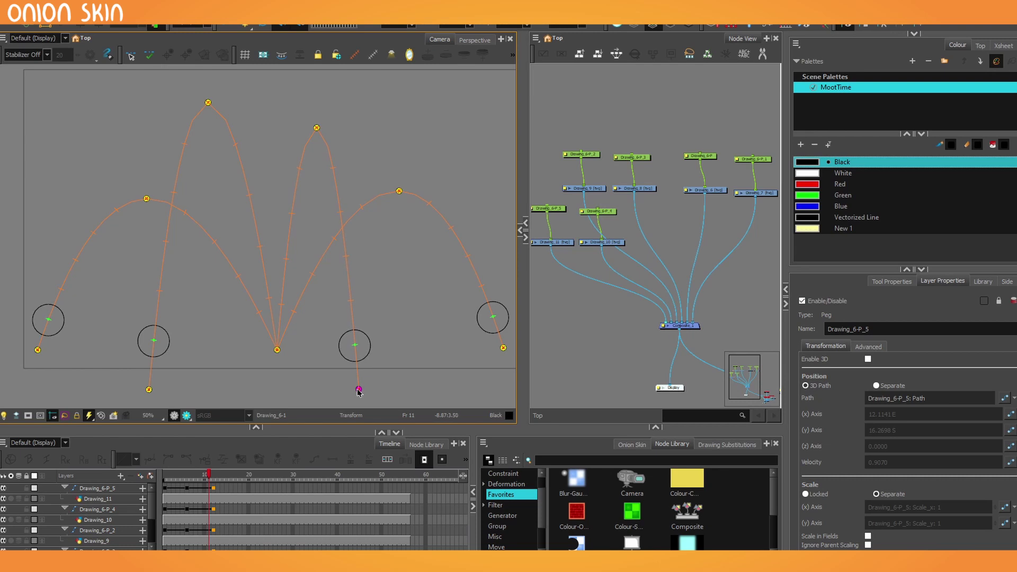
Flatten one of the right-hand motion paths by lowering its peak and moving its landing point further right, outside the camera frame
{"action": "left_click", "coordinate": [400, 193]}
{"action": "left_click_drag", "start_coordinate": [400, 192], "coordinate": [400, 256]}
{"action": "left_click_drag", "start_coordinate": [496, 349], "coordinate": [507, 331]}
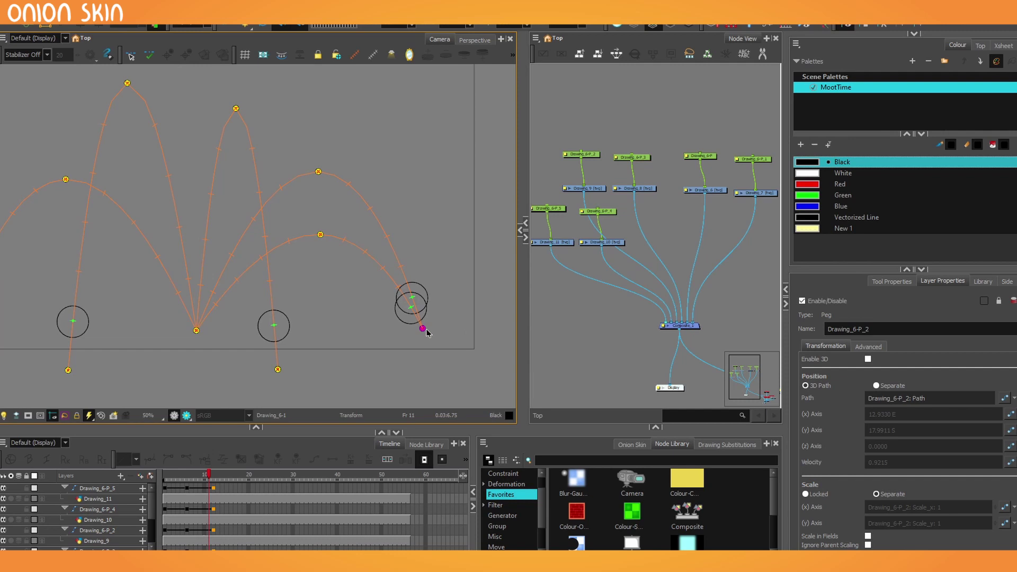
{"action": "key", "text": "1"}
{"action": "left_click_drag", "start_coordinate": [182, 320], "coordinate": [227, 325]}
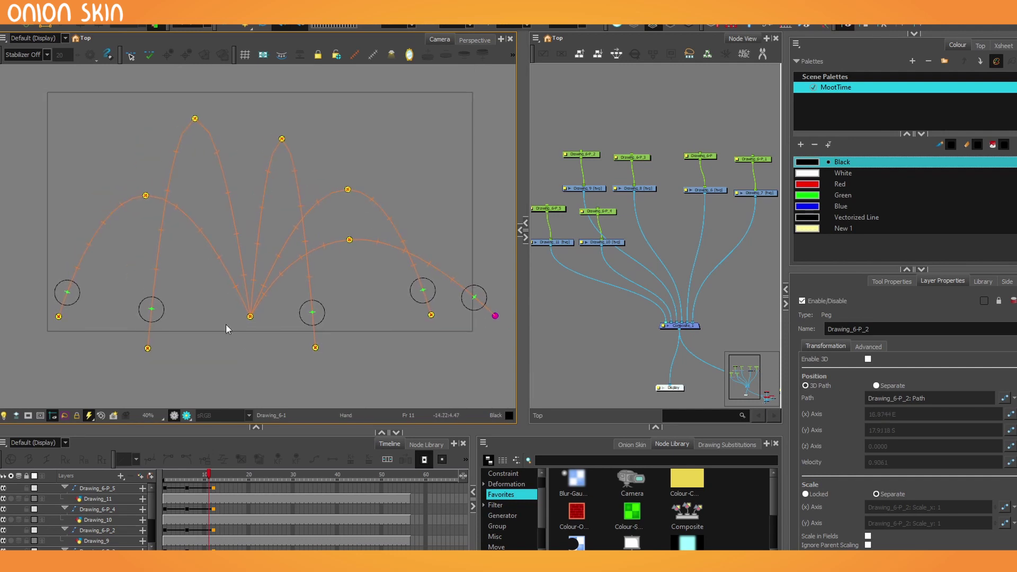
Flatten one of the left-hand motion paths by lowering its peak and moving its landing point further left, outside the camera frame
{"action": "key", "text": "2"}
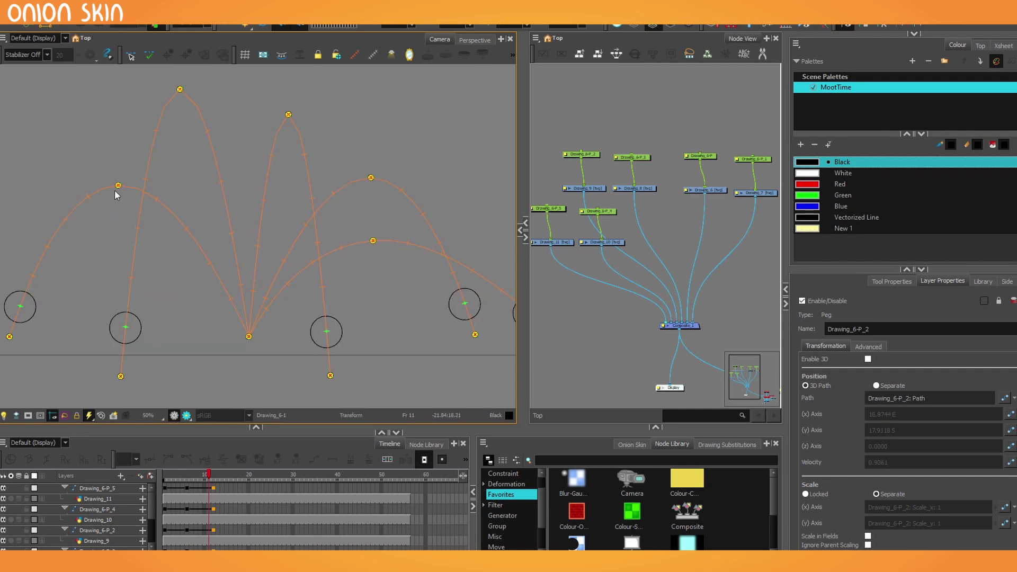
{"action": "left_click_drag", "start_coordinate": [118, 186], "coordinate": [116, 258]}
{"action": "key", "text": "1"}
{"action": "left_click_drag", "start_coordinate": [145, 334], "coordinate": [169, 332]}
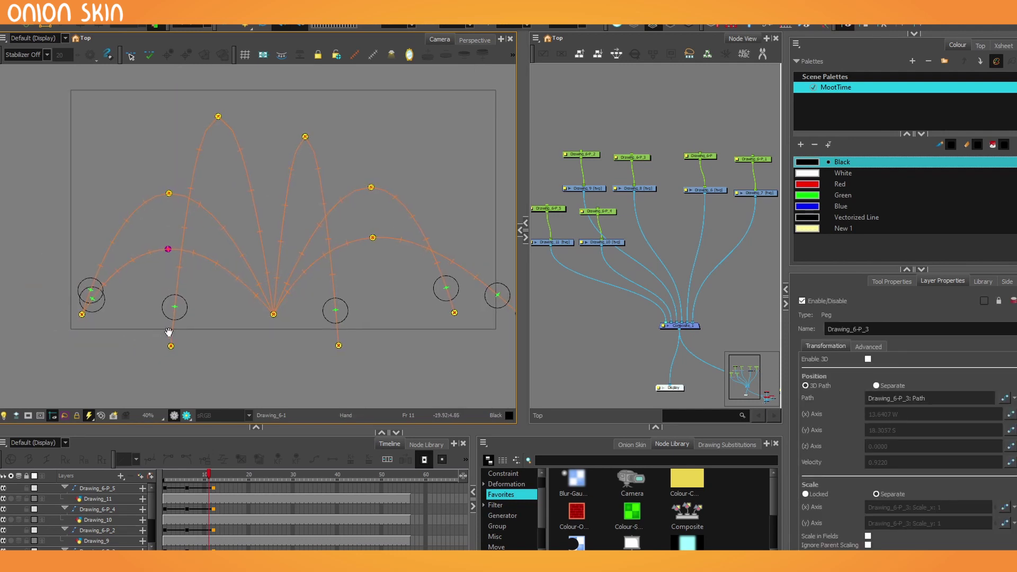
{"action": "left_click", "coordinate": [60, 324]}
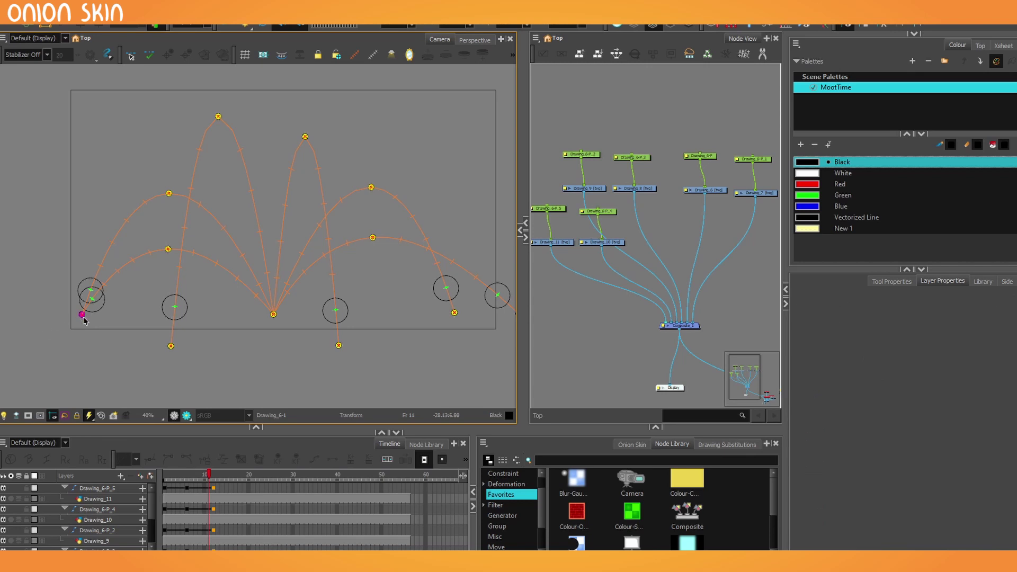
{"action": "left_click_drag", "start_coordinate": [81, 314], "coordinate": [18, 316]}
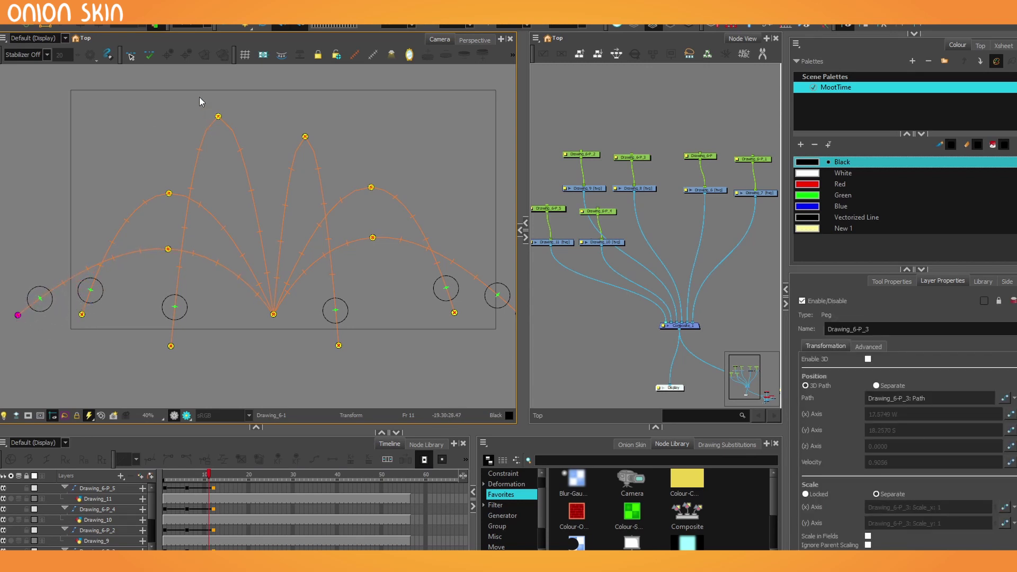
Scrub through the opening frames to examine how the six balls spread from the shared starting point
{"action": "left_click", "coordinate": [165, 479]}
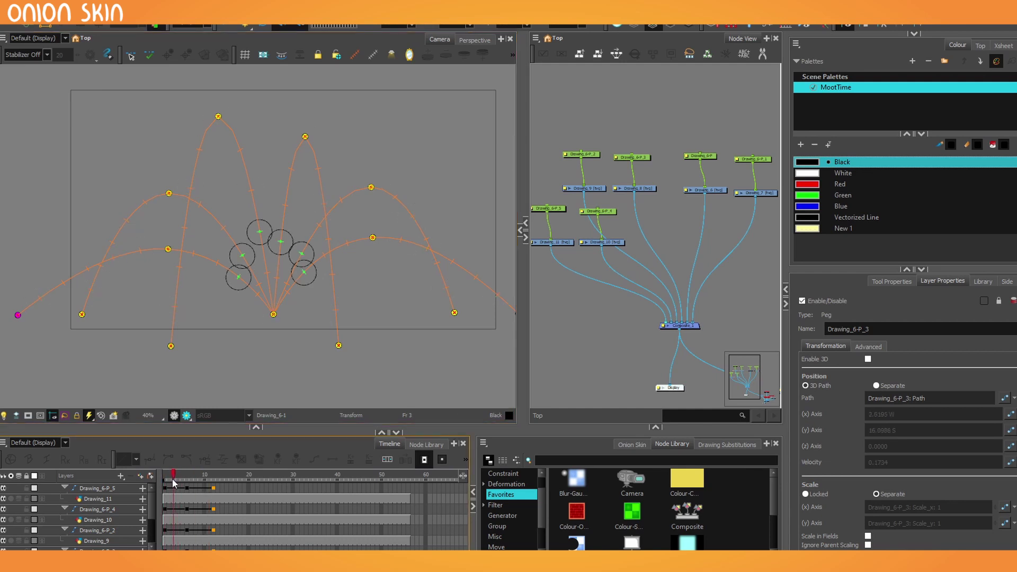
{"action": "left_click", "coordinate": [169, 484]}
{"action": "left_click_drag", "start_coordinate": [170, 484], "coordinate": [178, 481]}
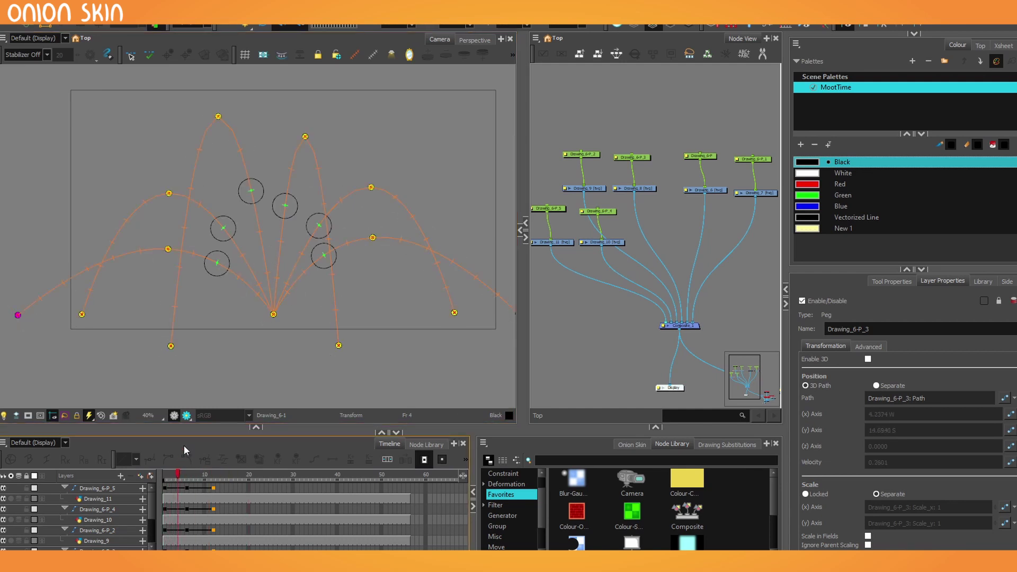
Extend the exposure on all the ball layers, adding two frames before the peak keyframes and four between peak and landing
{"action": "left_click_drag", "start_coordinate": [181, 433], "coordinate": [159, 324]}
{"action": "left_click_drag", "start_coordinate": [165, 375], "coordinate": [166, 482]}
{"action": "key", "text": "plus"}
{"action": "key", "text": "plus"}
{"action": "left_click_drag", "start_coordinate": [196, 378], "coordinate": [196, 482]}
{"action": "key", "text": "plus"}
{"action": "key", "text": "plus"}
{"action": "key", "text": "plus"}
{"action": "key", "text": "plus"}
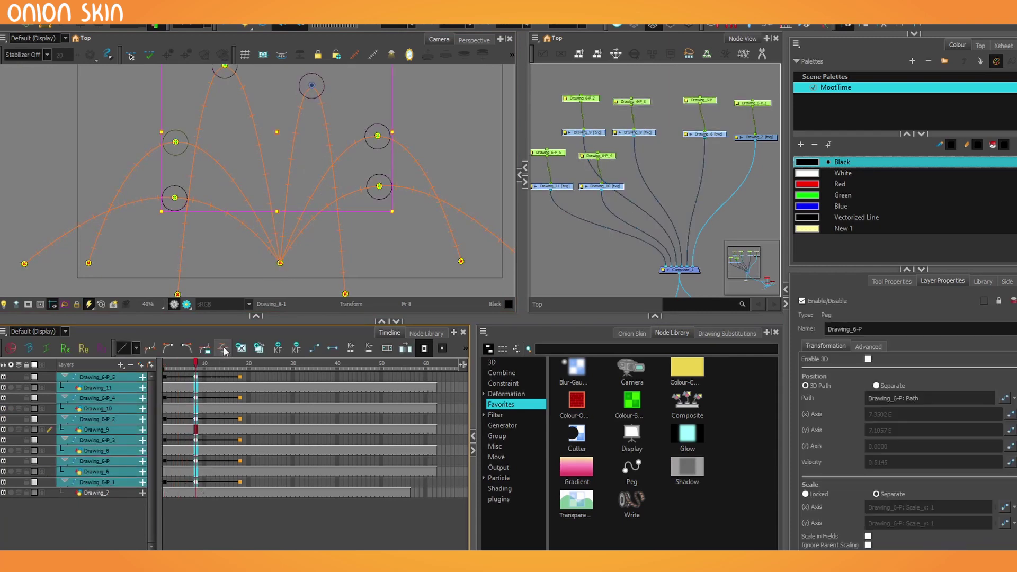
Set the ease of the selected peak keyframes to left and right time ratios of 50
{"action": "left_click", "coordinate": [223, 348]}
{"action": "type", "text": "5"}
{"action": "key", "text": "Tab"}
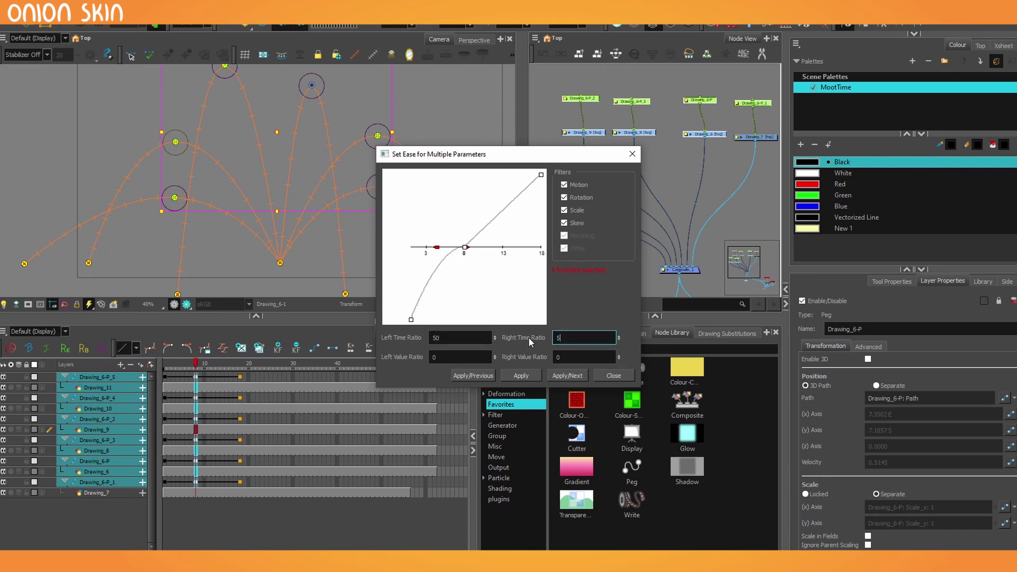
{"action": "type", "text": "5"}
{"action": "key", "text": "Tab"}
{"action": "left_click", "coordinate": [613, 375]}
Play the animation from frame 1 to check the timing of the rise and fall
{"action": "left_click_drag", "start_coordinate": [194, 364], "coordinate": [152, 379]}
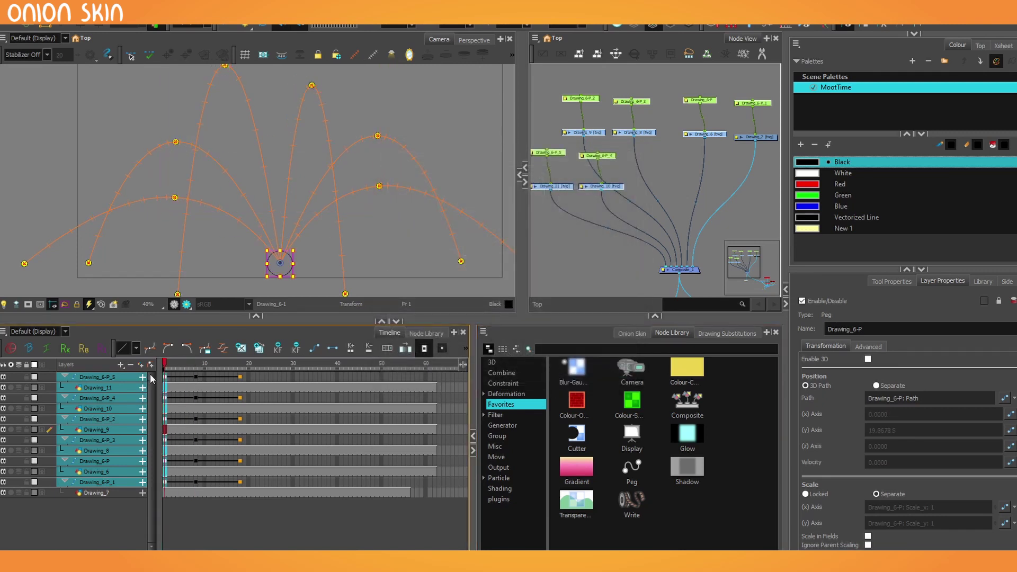
{"action": "key", "text": "Return"}
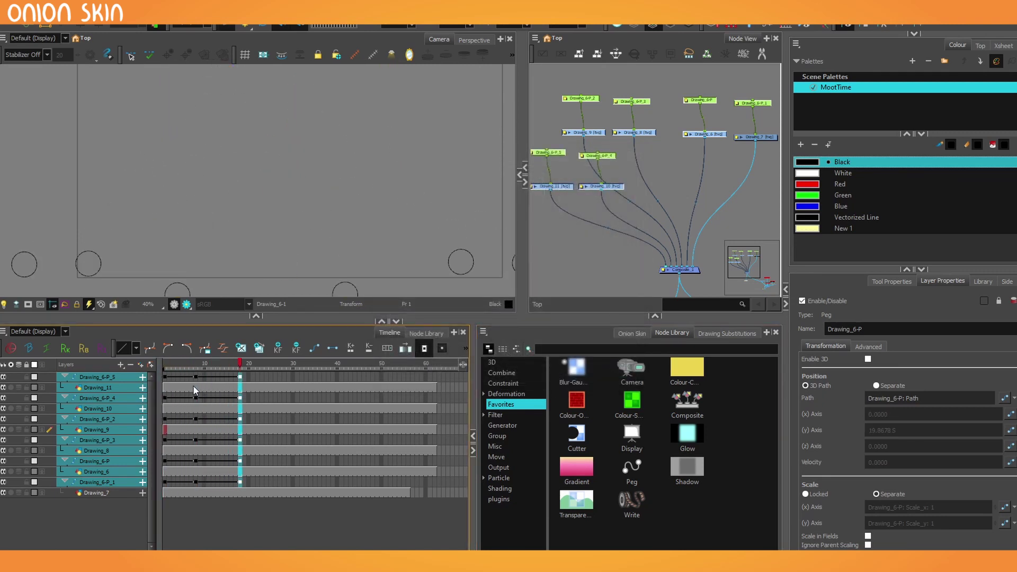
{"action": "left_click", "coordinate": [154, 364]}
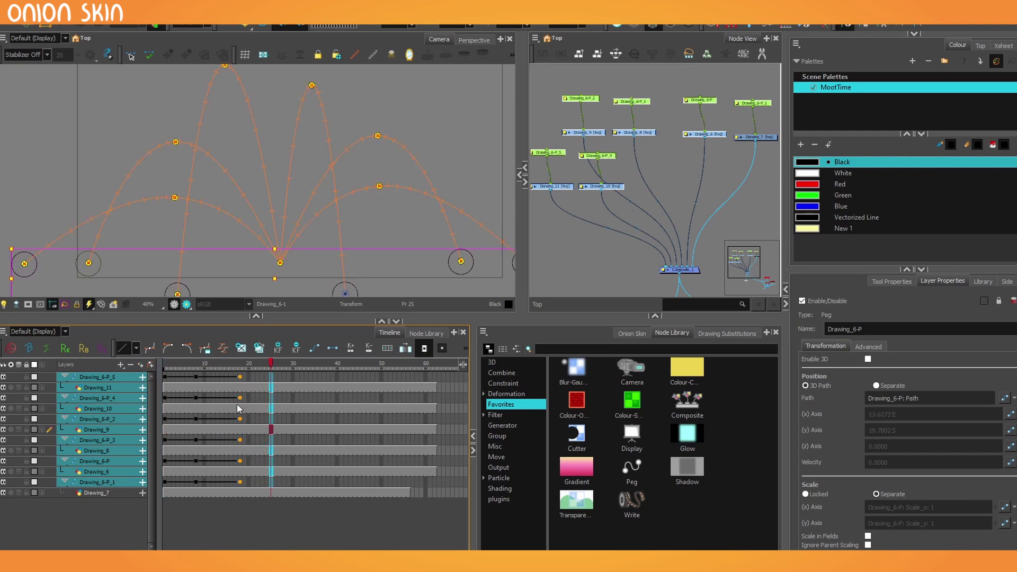
Shorten the exposure between the peak and landing keyframes so the landings fall on frame 16
{"action": "left_click_drag", "start_coordinate": [209, 388], "coordinate": [208, 485]}
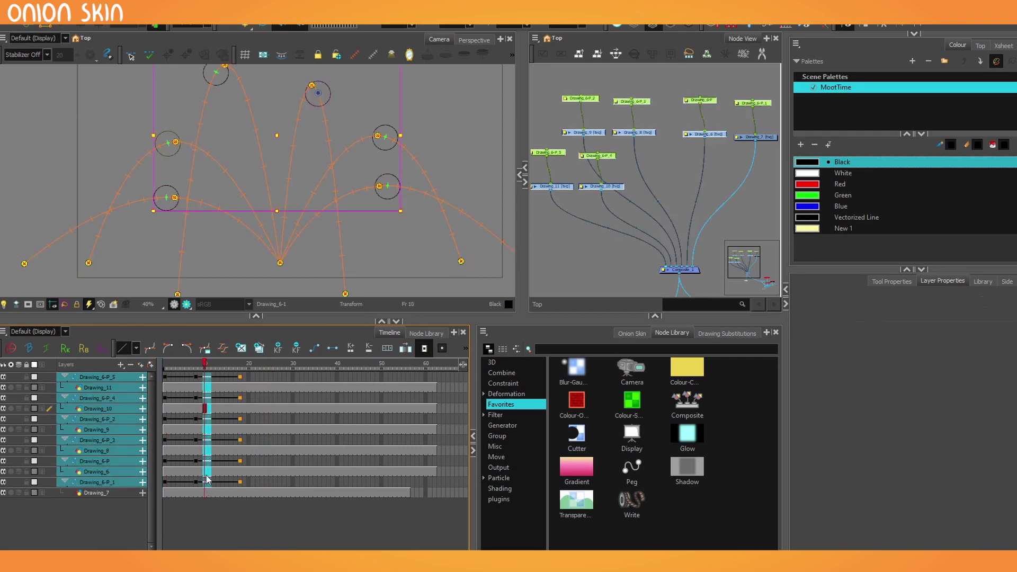
{"action": "key", "text": "minus"}
{"action": "key", "text": "minus"}
{"action": "key", "text": "minus"}
{"action": "key", "text": "Return"}
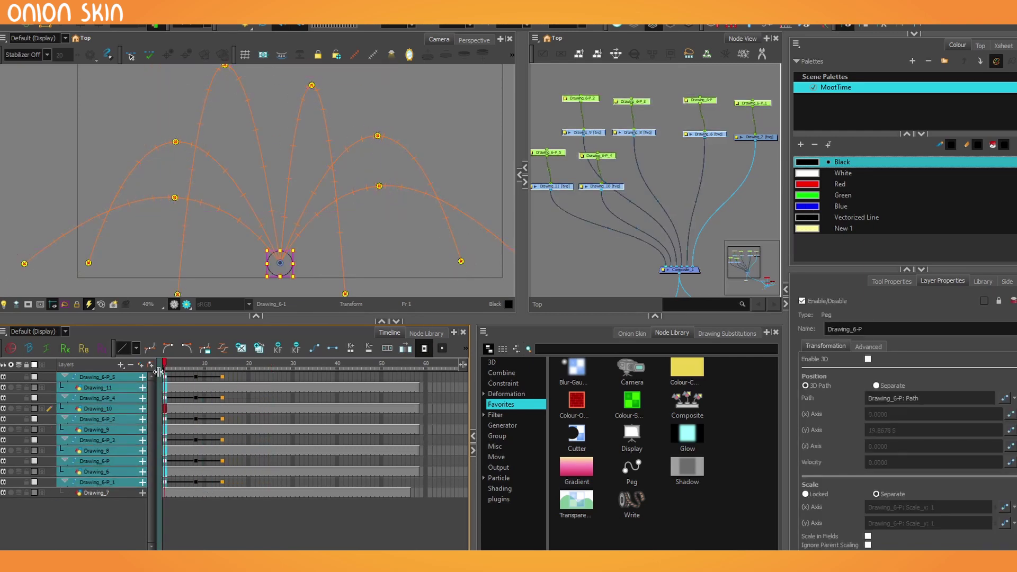
{"action": "left_click_drag", "start_coordinate": [205, 381], "coordinate": [204, 452]}
Select the peak keyframes and apply an ease with left and right time ratios of 20
{"action": "left_click_drag", "start_coordinate": [196, 381], "coordinate": [196, 492]}
{"action": "left_click", "coordinate": [222, 348]}
{"action": "double_click", "coordinate": [453, 338]}
{"action": "type", "text": "20"}
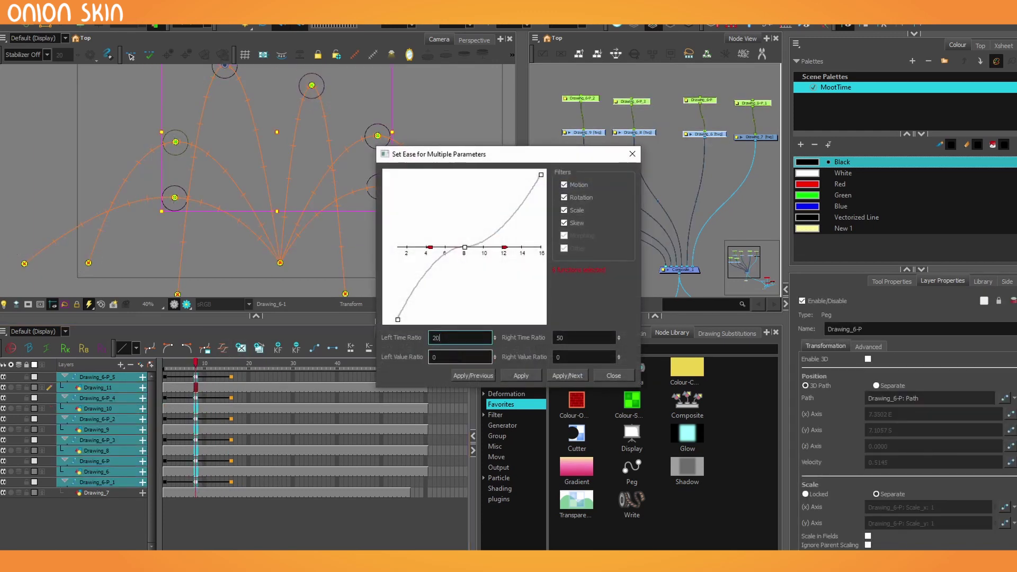
{"action": "double_click", "coordinate": [578, 337]}
{"action": "type", "text": "200"}
{"action": "left_click", "coordinate": [522, 376]}
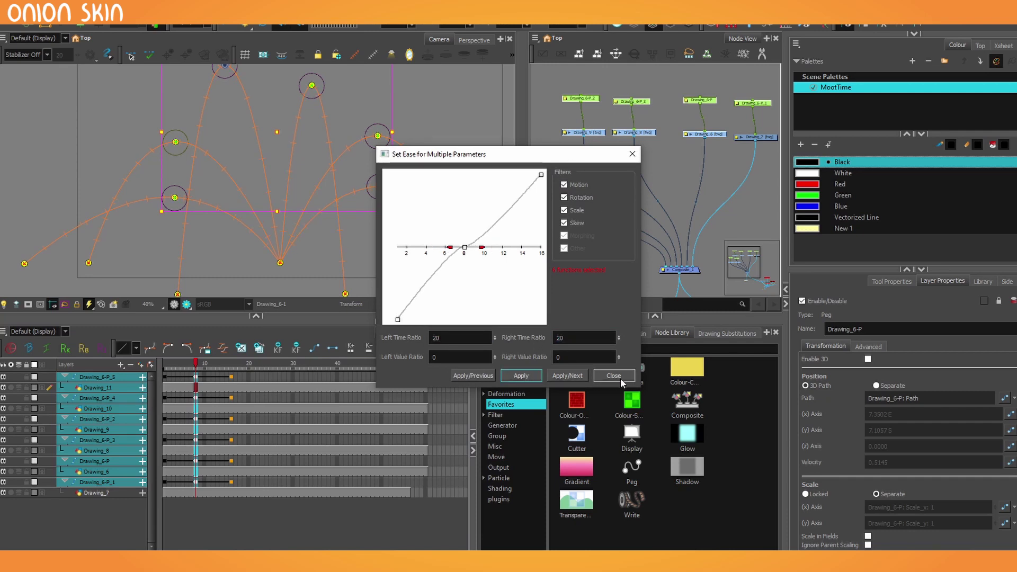
{"action": "left_click", "coordinate": [617, 376]}
Enlarge the camera view slightly and replay the animation from frame 1 to judge the softer ease
{"action": "left_click_drag", "start_coordinate": [196, 364], "coordinate": [163, 361]}
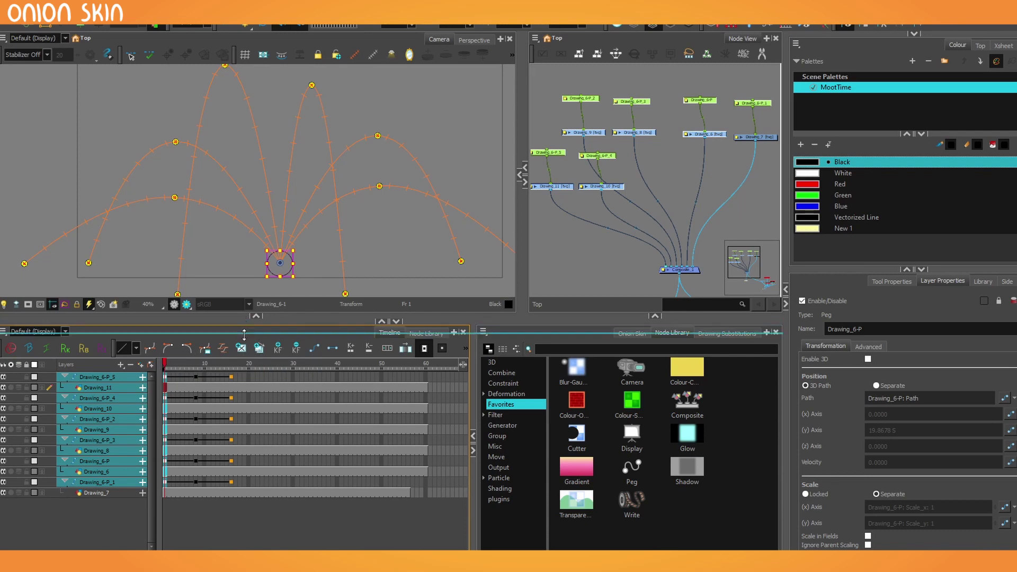
{"action": "left_click_drag", "start_coordinate": [251, 311], "coordinate": [252, 326]}
{"action": "key", "text": "Return"}
{"action": "key", "text": "Return"}
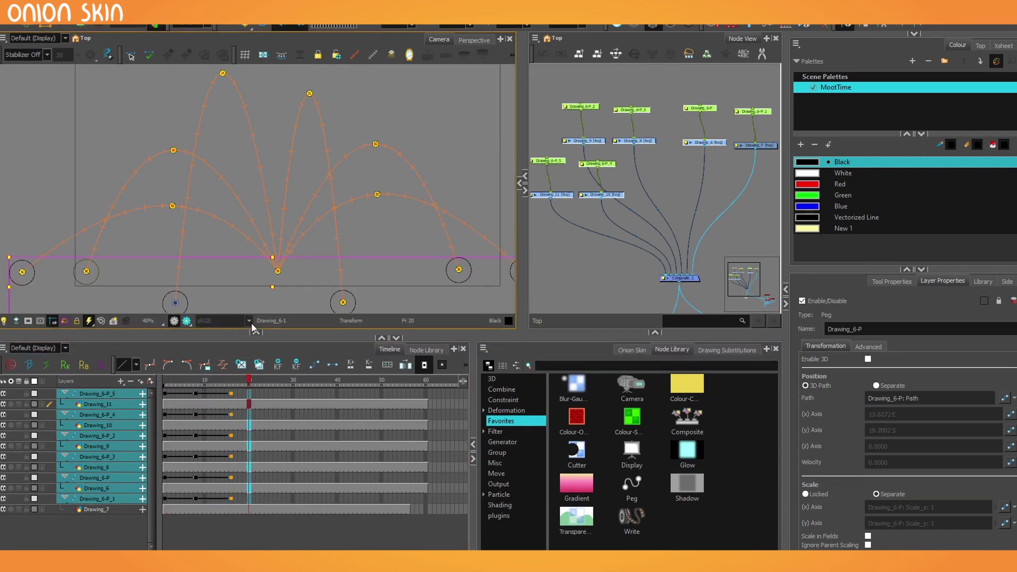
Set the peak keyframes' left and right ease time ratios to 25 and return to frame 1 with nothing selected
{"action": "left_click_drag", "start_coordinate": [195, 395], "coordinate": [196, 499]}
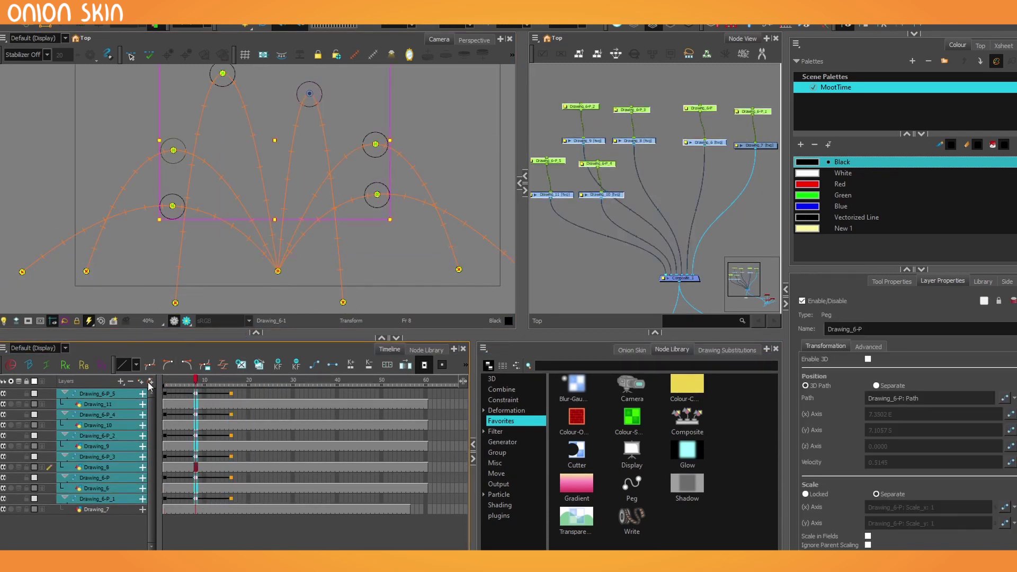
{"action": "left_click", "coordinate": [223, 365]}
{"action": "left_click", "coordinate": [458, 337]}
{"action": "double_click", "coordinate": [458, 337]}
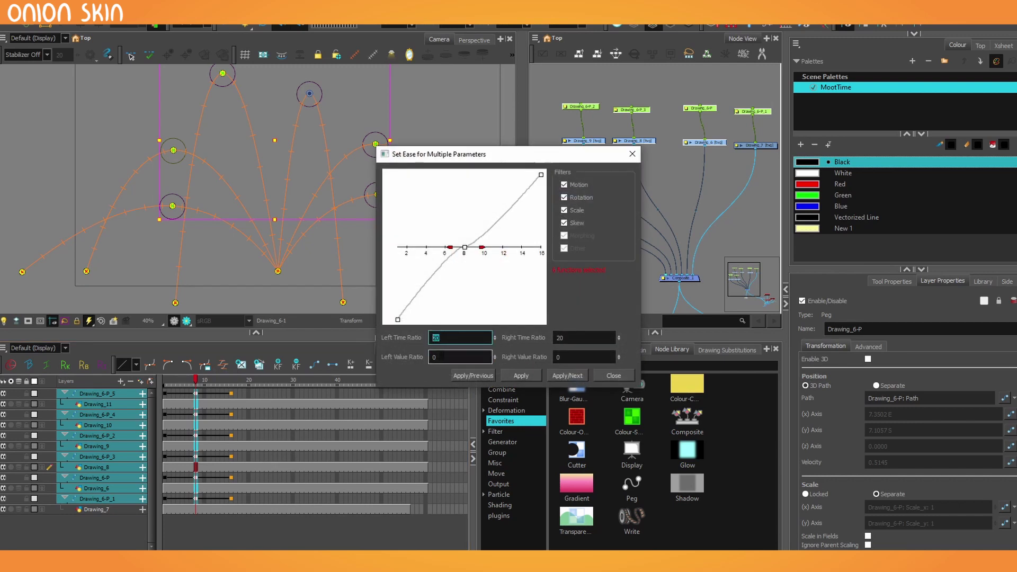
{"action": "type", "text": "25"}
{"action": "key", "text": "Tab"}
{"action": "type", "text": "25"}
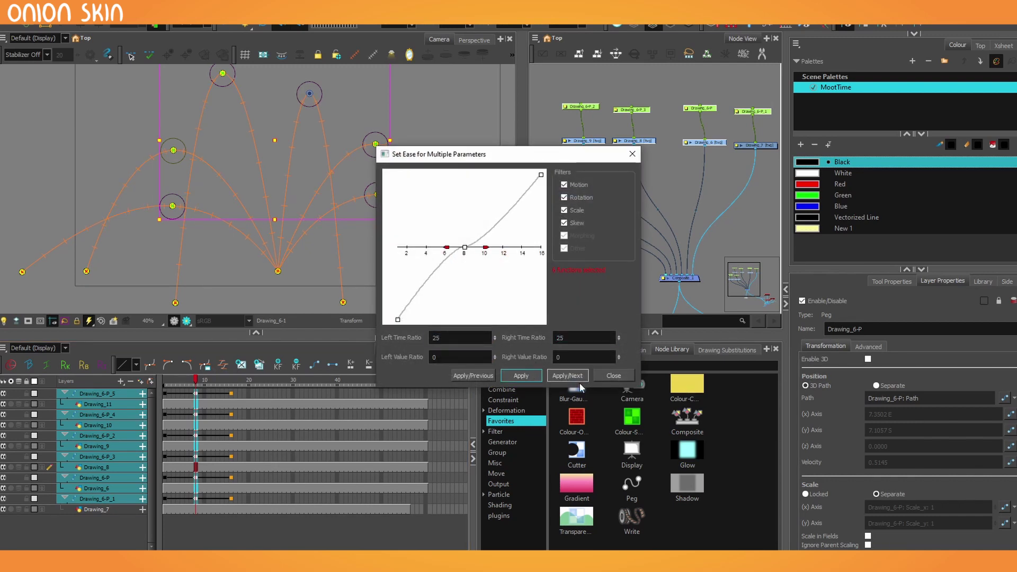
{"action": "left_click", "coordinate": [614, 375]}
{"action": "left_click", "coordinate": [164, 378]}
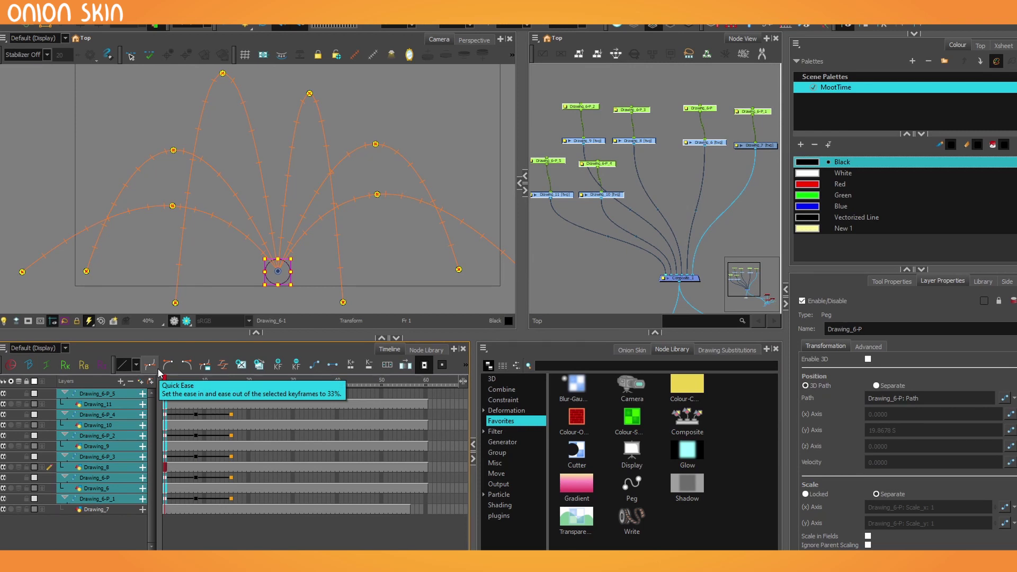
{"action": "left_click", "coordinate": [194, 519]}
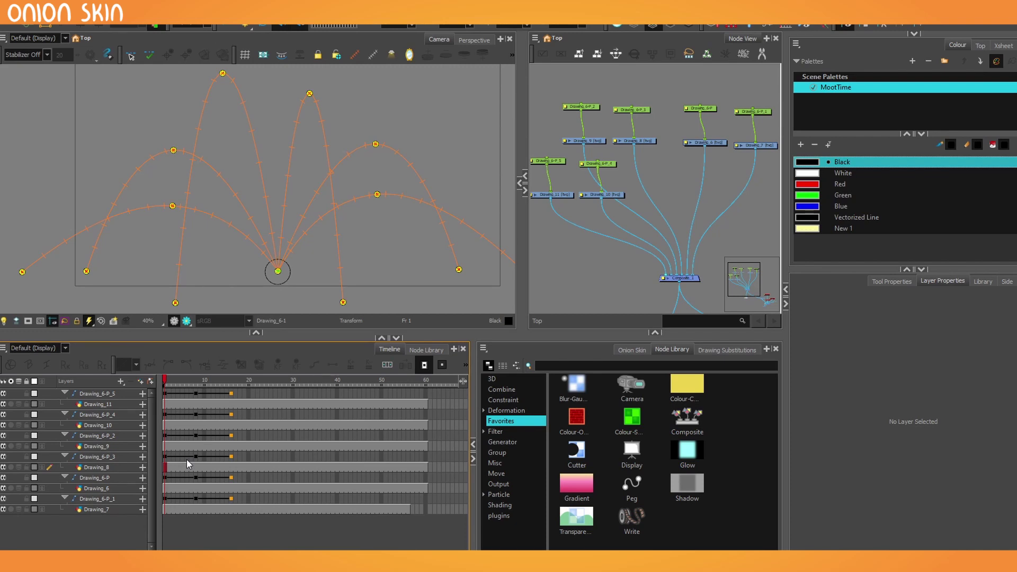
Play the animation and inspect the ball positions at the frame 8 peaks in a slightly taller camera view
{"action": "key", "text": "Return"}
{"action": "left_click_drag", "start_coordinate": [164, 404], "coordinate": [197, 403]}
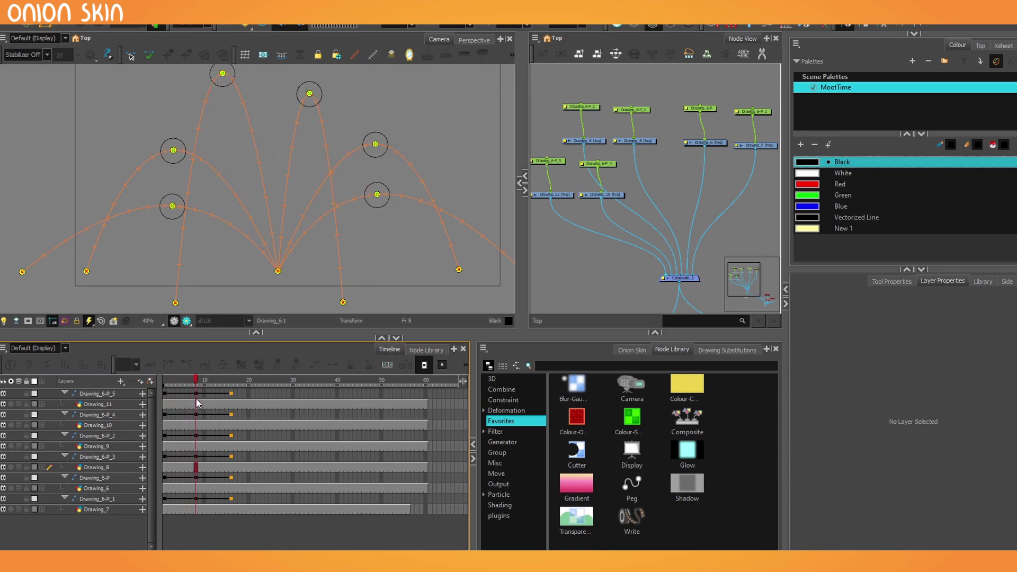
{"action": "left_click_drag", "start_coordinate": [238, 338], "coordinate": [237, 347]}
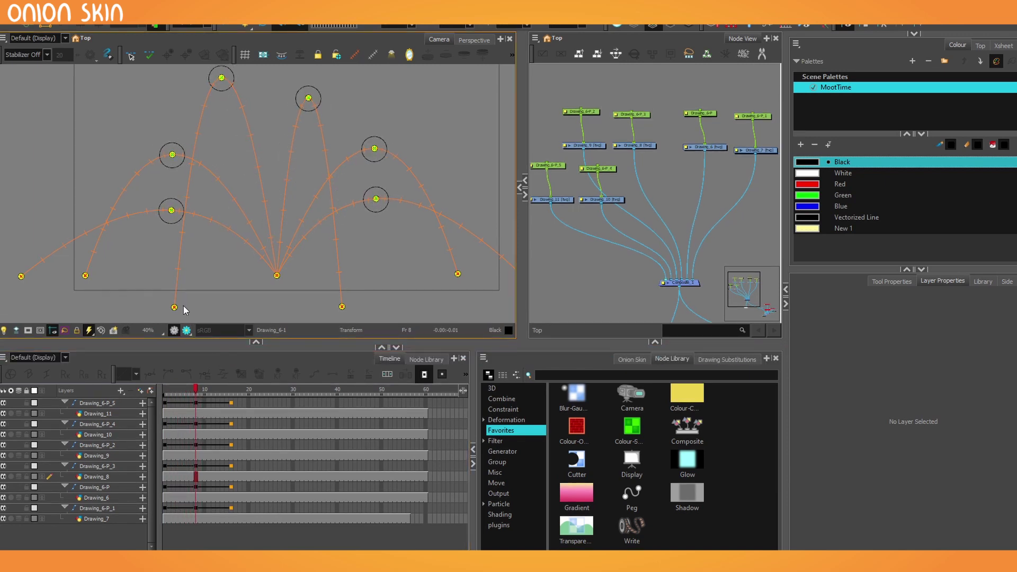
{"action": "left_click_drag", "start_coordinate": [135, 277], "coordinate": [129, 290]}
{"action": "mouse_move", "coordinate": [195, 396]}
{"action": "left_mouse_down"}
{"action": "mouse_move", "coordinate": [163, 401]}
{"action": "mouse_move", "coordinate": [196, 398]}
{"action": "left_mouse_up"}
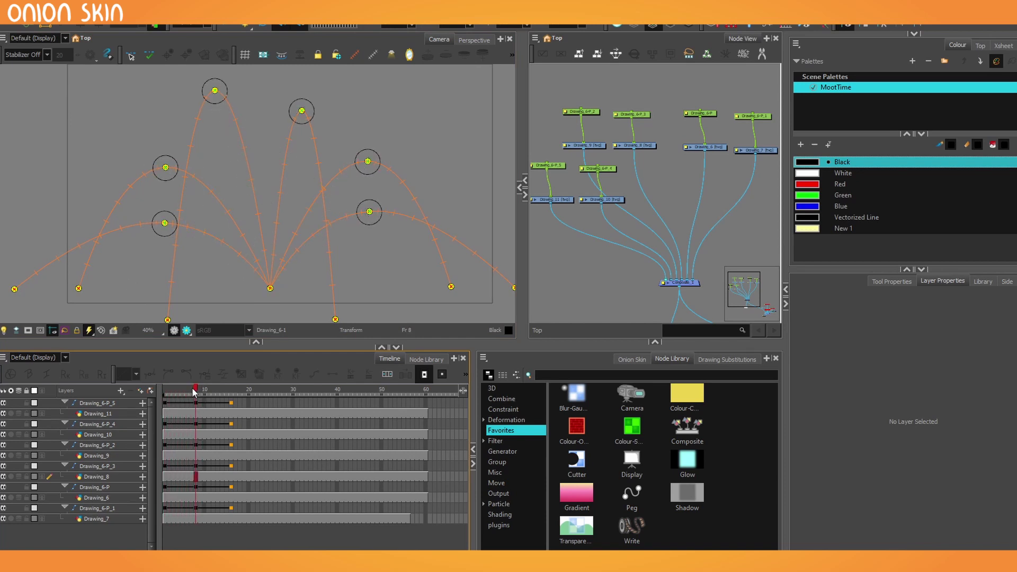
Try staggering the balls by lengthening or shortening the exposure at frame 4 on every peg except Drawing_6-P_5, and replay from frame 1
{"action": "left_click", "coordinate": [179, 424]}
{"action": "key", "text": "plus"}
{"action": "left_click", "coordinate": [179, 445]}
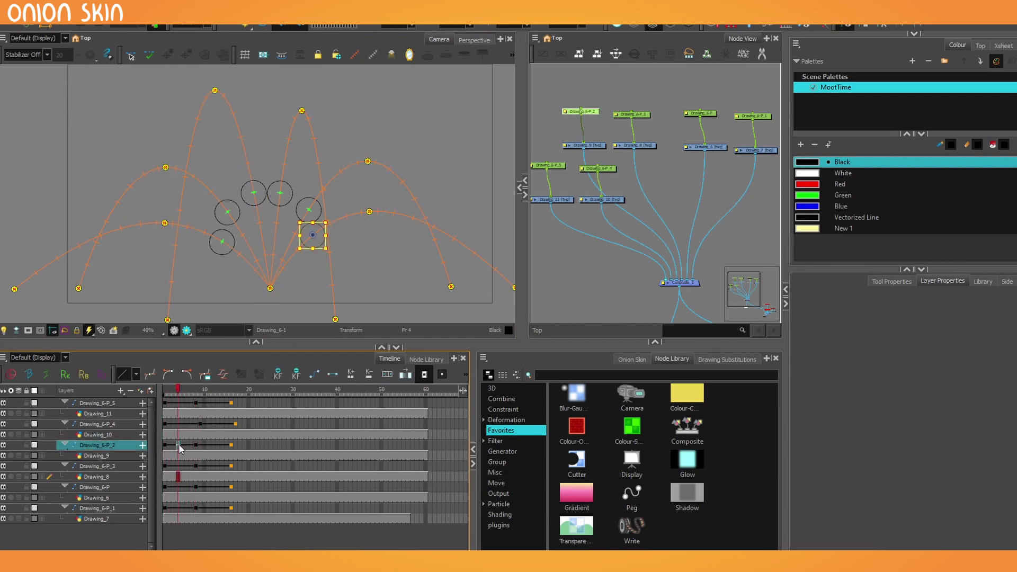
{"action": "key", "text": "minus"}
{"action": "left_click", "coordinate": [179, 467]}
{"action": "key", "text": "plus"}
{"action": "left_click", "coordinate": [179, 488]}
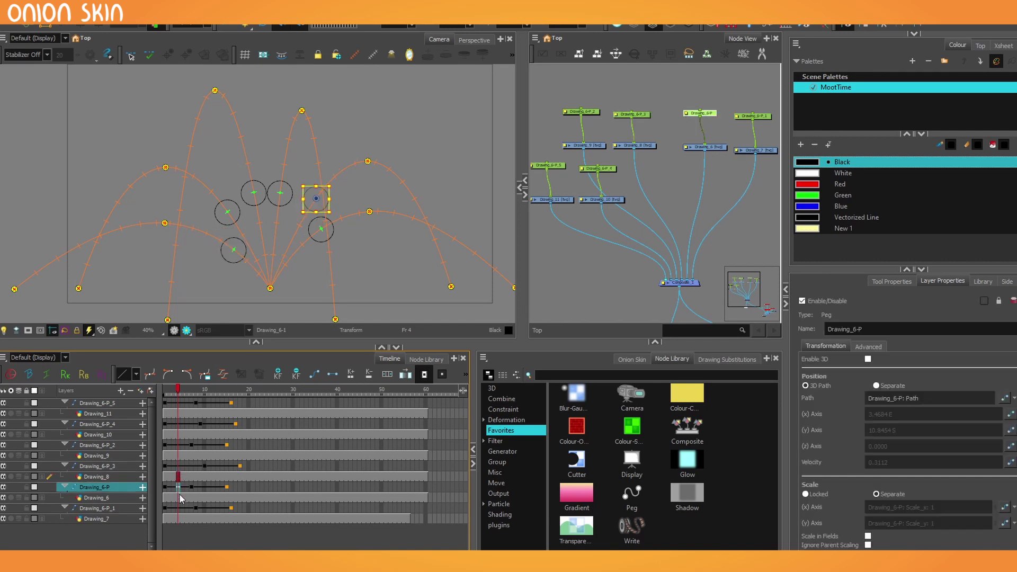
{"action": "key", "text": "minus"}
{"action": "key", "text": "minus"}
{"action": "left_click", "coordinate": [179, 508]}
{"action": "key", "text": "plus"}
{"action": "left_click", "coordinate": [167, 396]}
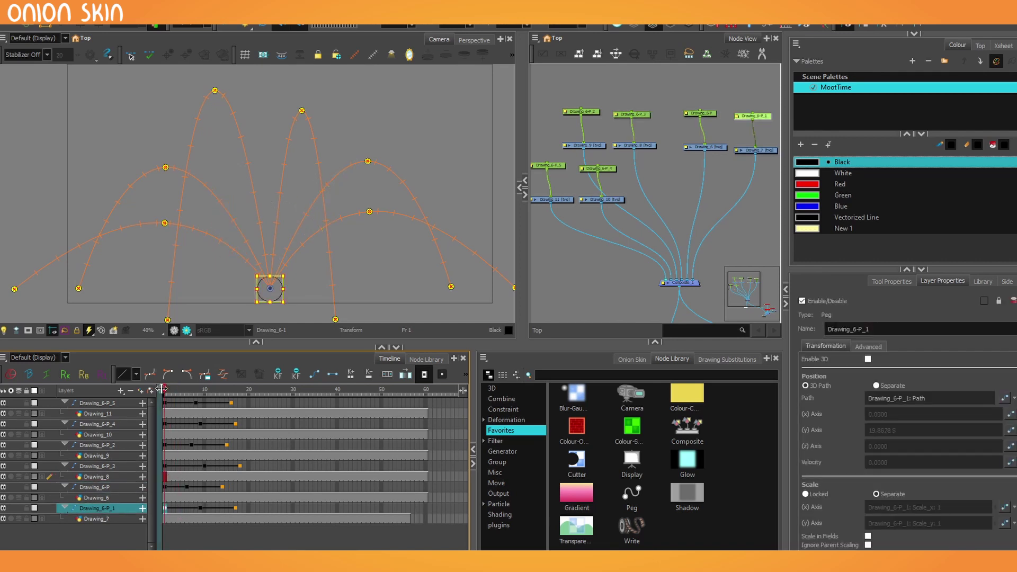
{"action": "key", "text": "shift+Return"}
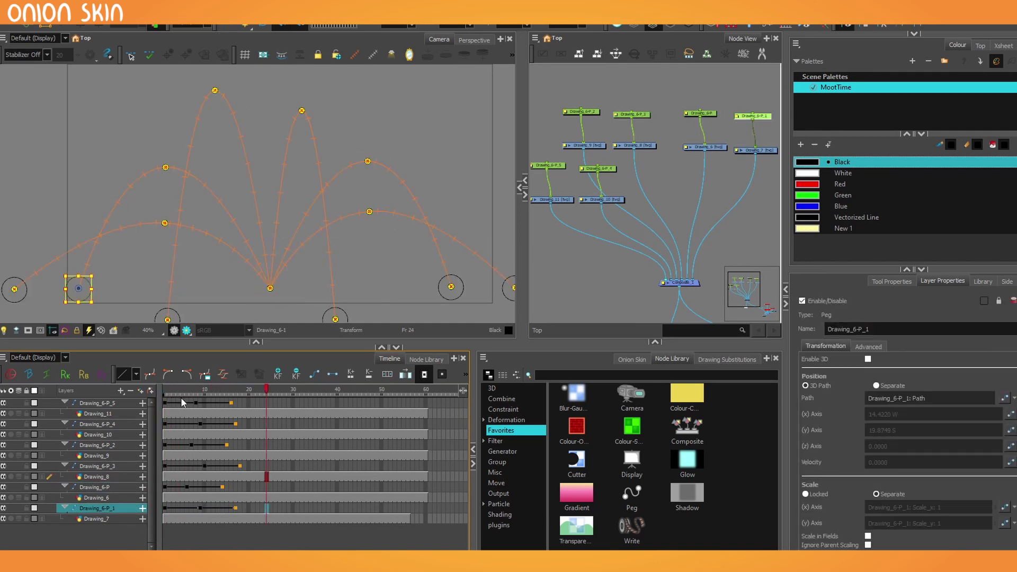
Undo all the staggered exposure changes on the pegs
{"action": "key", "text": "ctrl+z"}
{"action": "key", "text": "ctrl+z"}
{"action": "key", "text": "ctrl+z"}
{"action": "key", "text": "ctrl+z"}
{"action": "key", "text": "ctrl+z"}
{"action": "key", "text": "ctrl+z"}
{"action": "key", "text": "ctrl+z"}
{"action": "key", "text": "ctrl+z"}
{"action": "key", "text": "ctrl+z"}
{"action": "key", "text": "ctrl+z"}
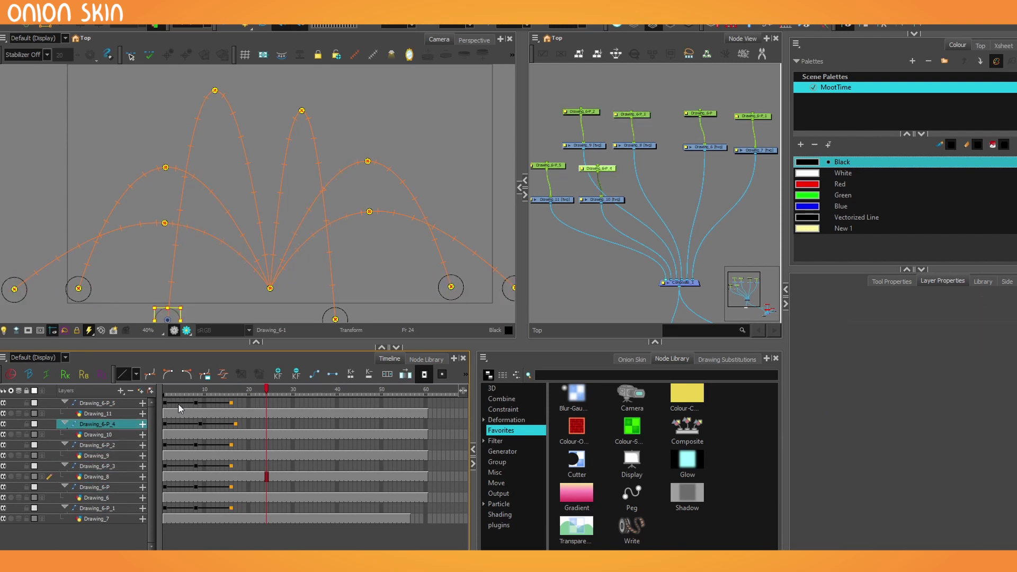
{"action": "key", "text": "ctrl+z"}
Move the peak keyframe of Drawing_6-P_4 to frame 5 so the tallest arc peaks earlier
{"action": "left_click", "coordinate": [186, 391]}
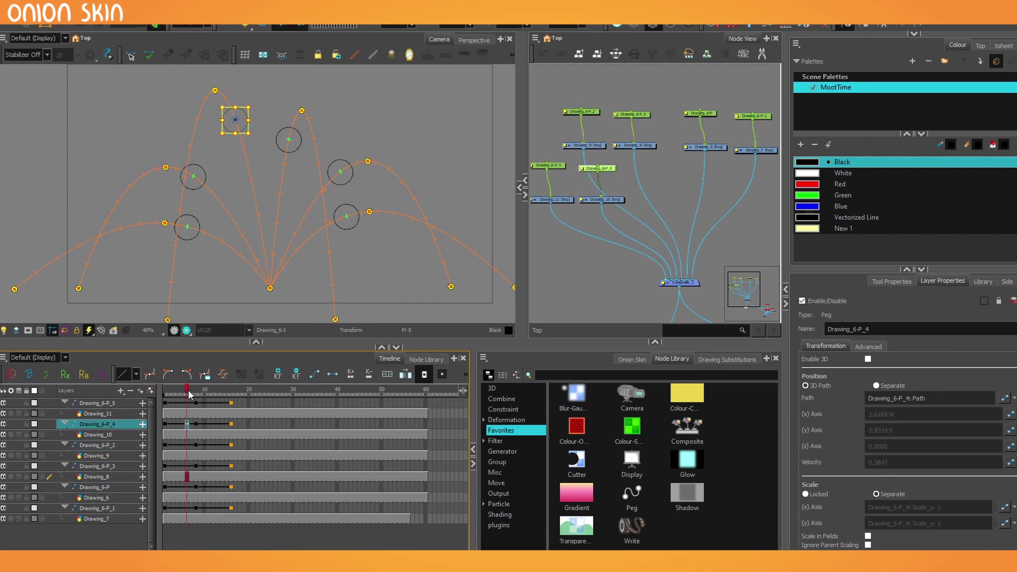
{"action": "left_click", "coordinate": [182, 407]}
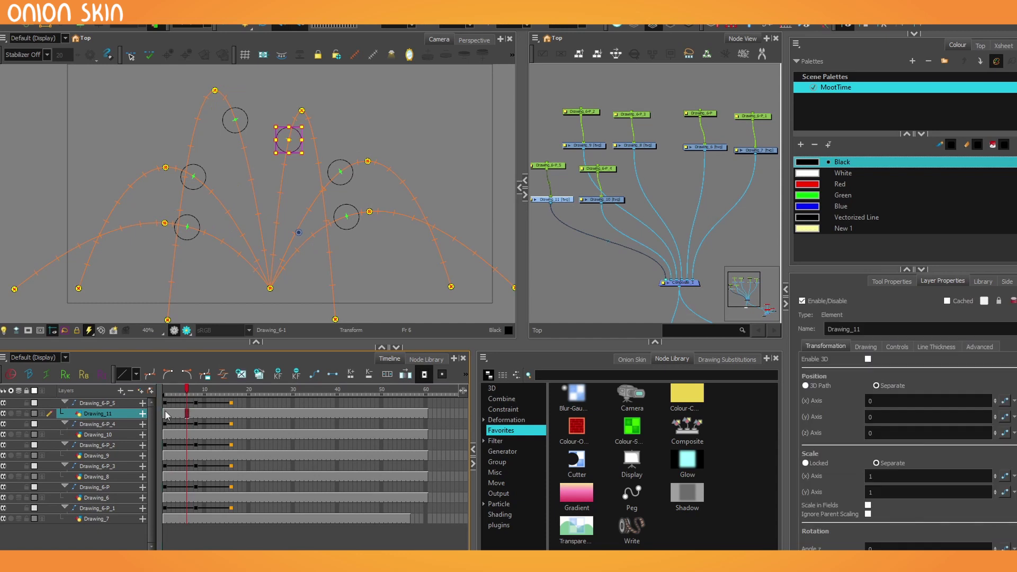
{"action": "left_click", "coordinate": [178, 404]}
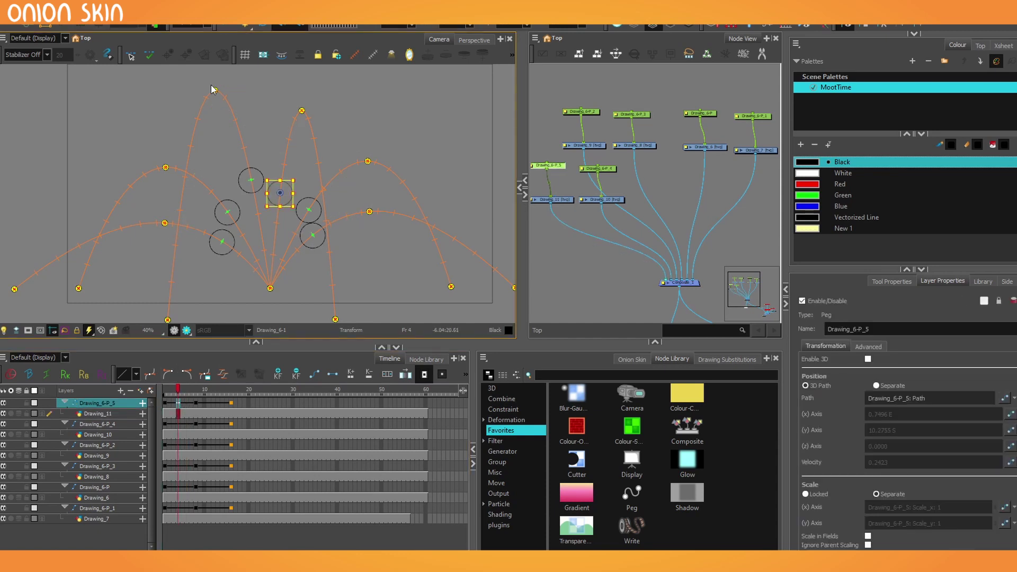
{"action": "left_click", "coordinate": [174, 413]}
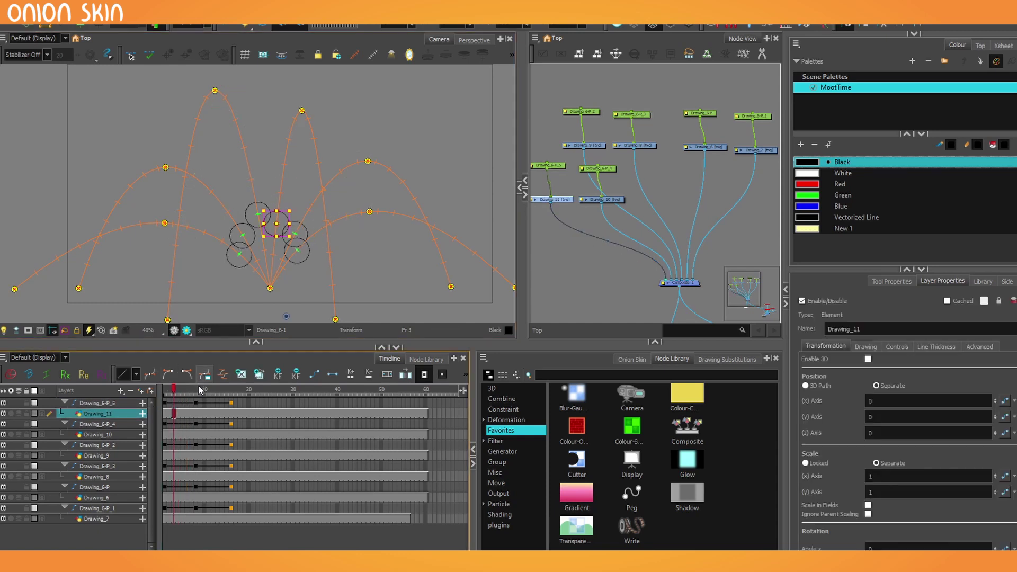
{"action": "left_click", "coordinate": [195, 424]}
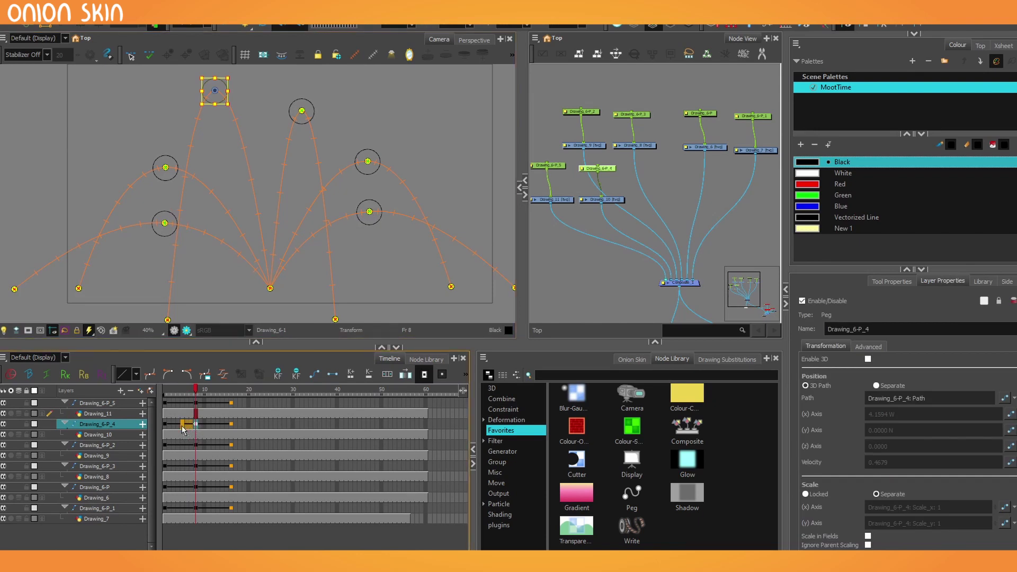
{"action": "left_click", "coordinate": [183, 425]}
Move the peak keyframe of Drawing_6-P_5 to frame 6, leaving the four lower arcs on their frame
{"action": "left_click", "coordinate": [195, 445]}
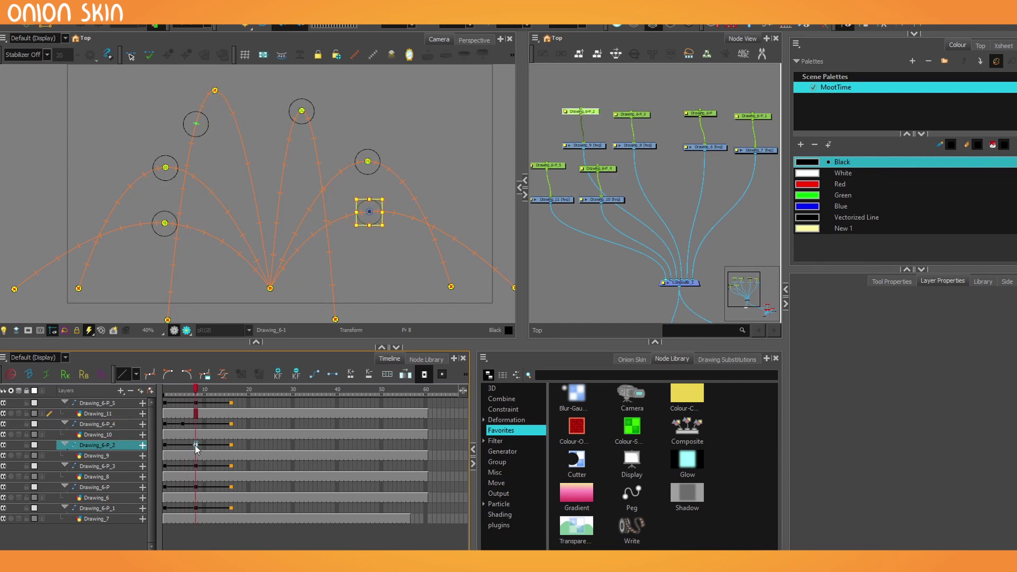
{"action": "left_click", "coordinate": [197, 467]}
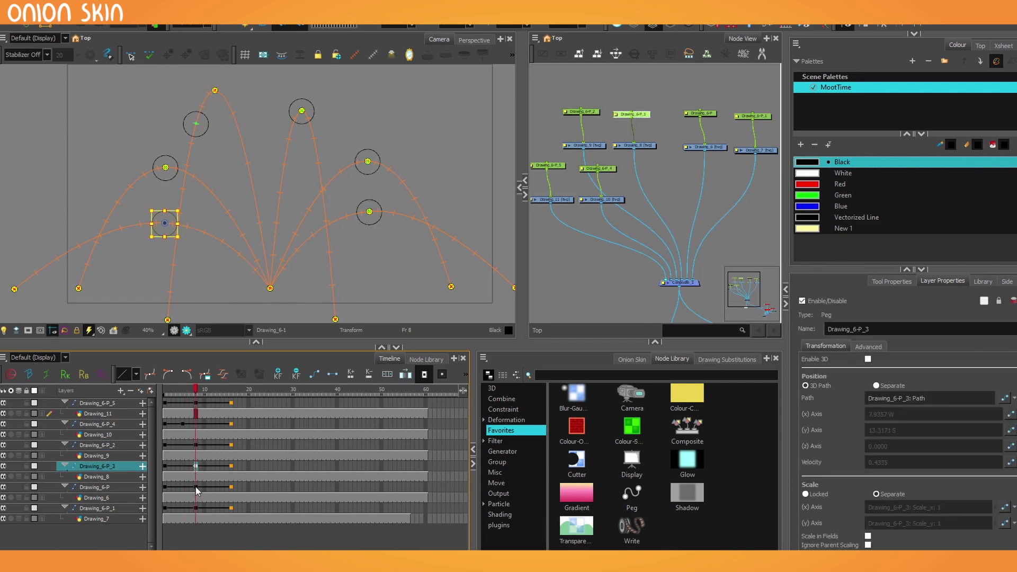
{"action": "left_click", "coordinate": [197, 488]}
{"action": "left_click", "coordinate": [198, 508]}
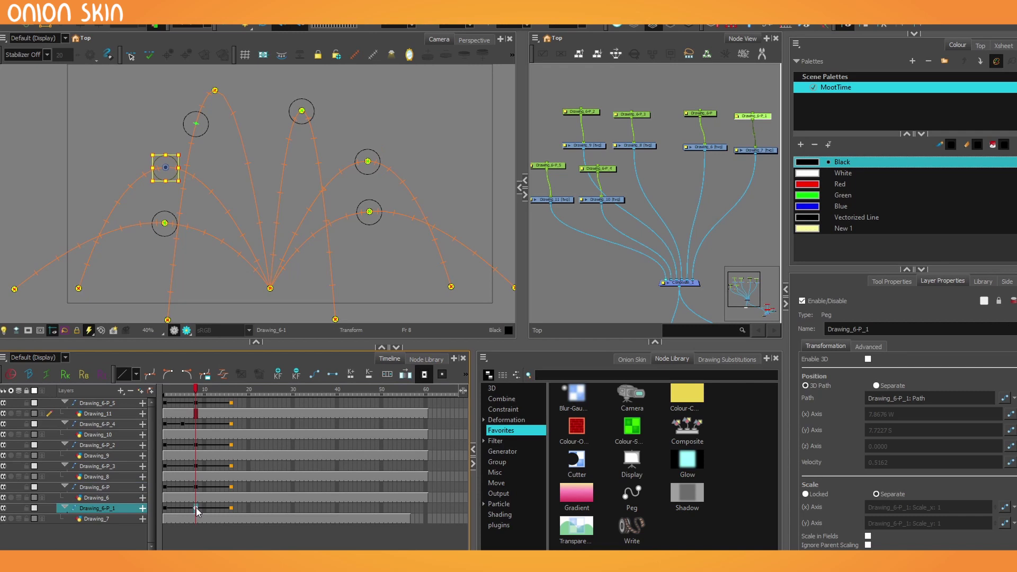
{"action": "left_click", "coordinate": [194, 403]}
{"action": "mouse_move", "coordinate": [190, 403]}
{"action": "left_mouse_down"}
{"action": "mouse_move", "coordinate": [174, 396]}
{"action": "mouse_move", "coordinate": [201, 398]}
{"action": "mouse_move", "coordinate": [169, 394]}
{"action": "mouse_move", "coordinate": [187, 395]}
{"action": "left_mouse_up"}
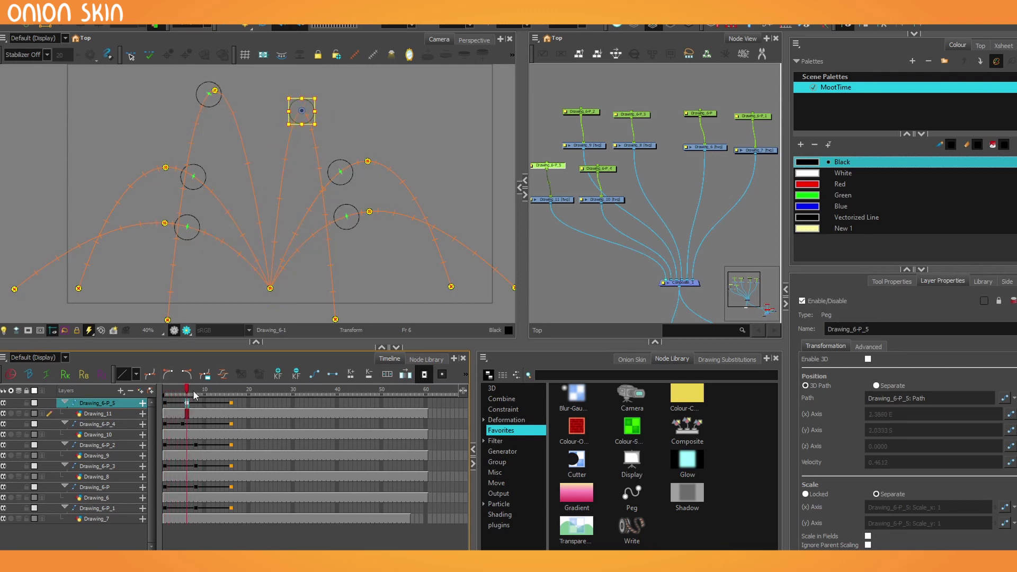
Set the right ease time ratio of the Drawing_6-P_5 peak keyframe to 90
{"action": "left_click", "coordinate": [223, 374]}
{"action": "double_click", "coordinate": [566, 337]}
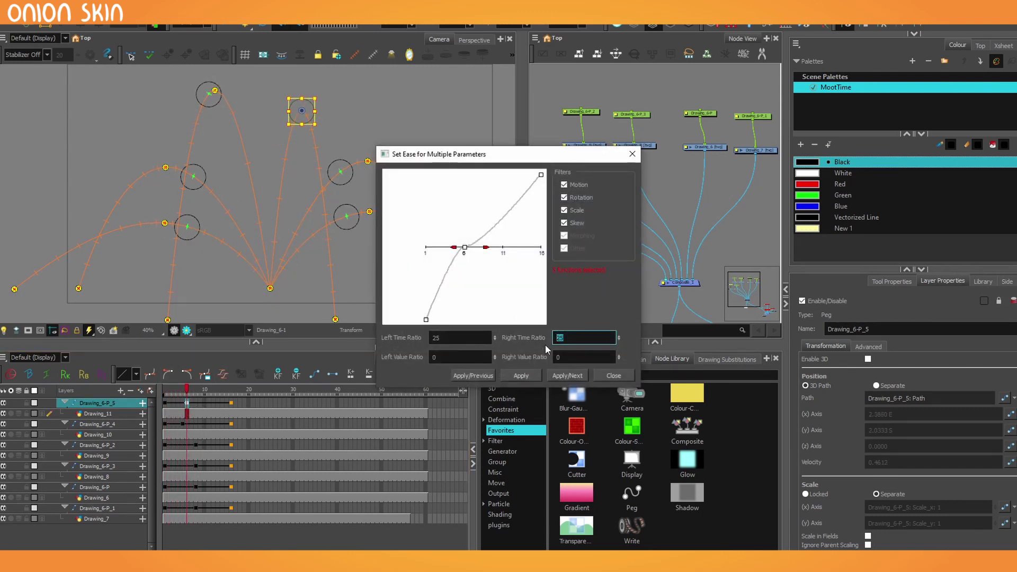
{"action": "type", "text": "90"}
{"action": "left_click", "coordinate": [527, 376]}
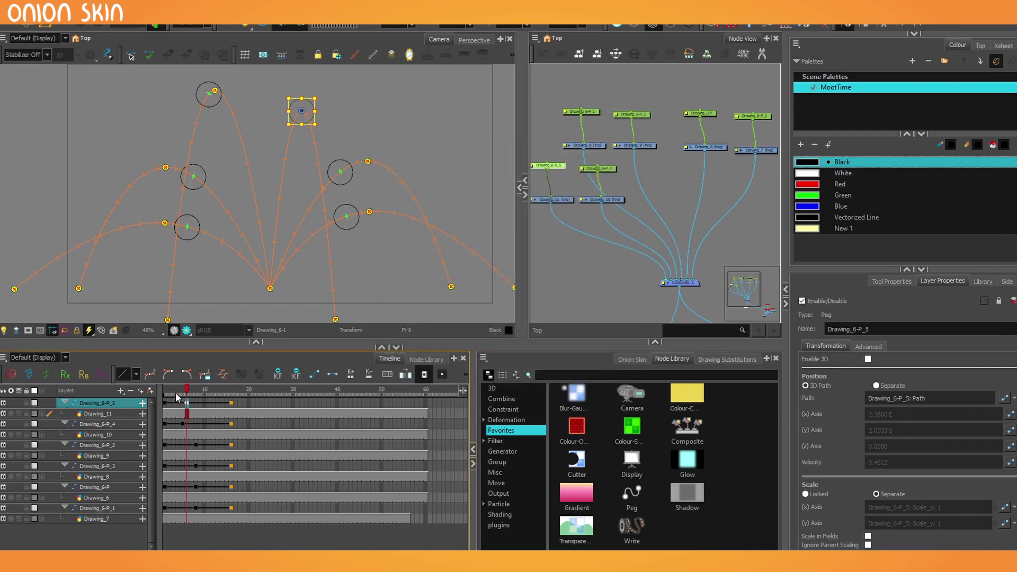
Play the animation from frame 1 and enlarge the camera view in width and height
{"action": "left_click", "coordinate": [166, 396]}
{"action": "key", "text": "shift+Return"}
{"action": "key", "text": "shift+Return"}
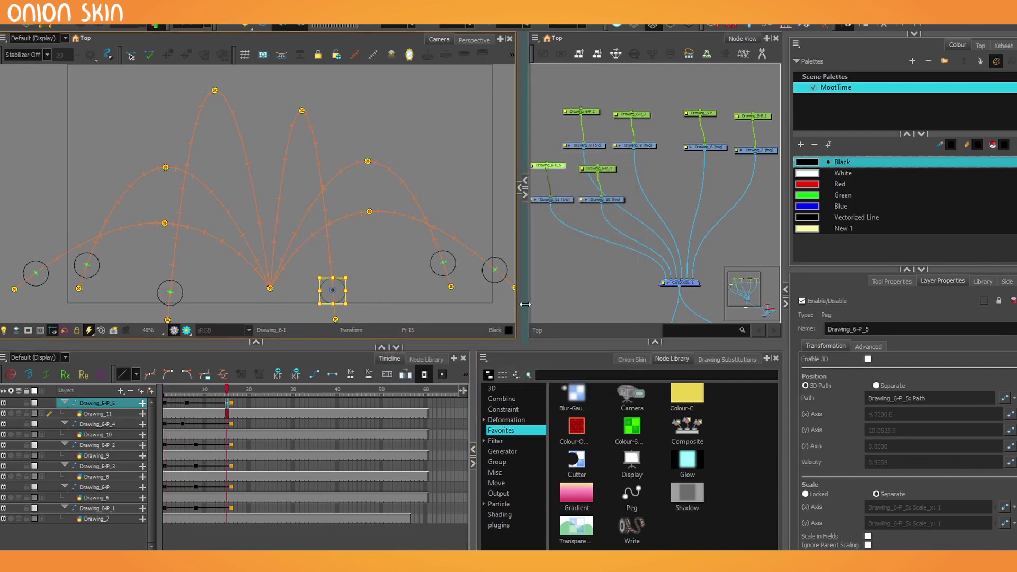
{"action": "left_click_drag", "start_coordinate": [525, 305], "coordinate": [637, 305]}
{"action": "left_click_drag", "start_coordinate": [207, 345], "coordinate": [207, 370]}
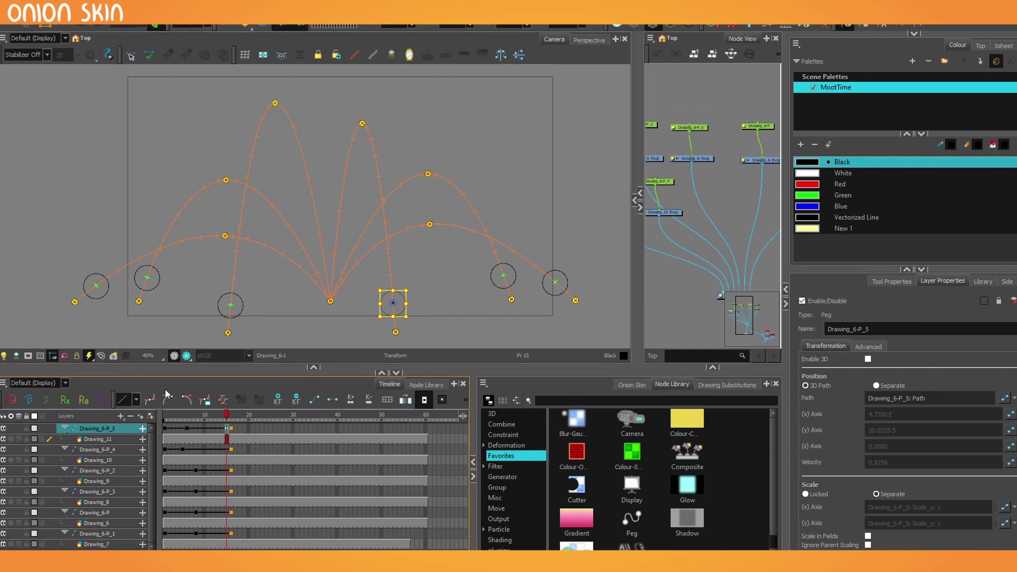
Move the Drawing_6-P_4 peak keyframe to frame 6, level with Drawing_6-P_5, and replay the animation from frame 1
{"action": "left_click_drag", "start_coordinate": [192, 434], "coordinate": [188, 437]}
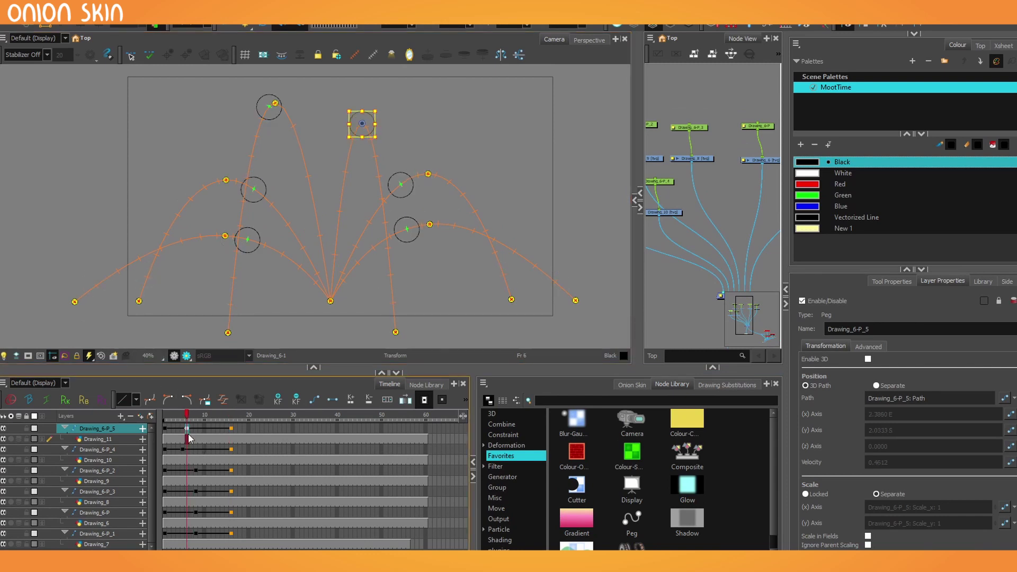
{"action": "left_click", "coordinate": [187, 450]}
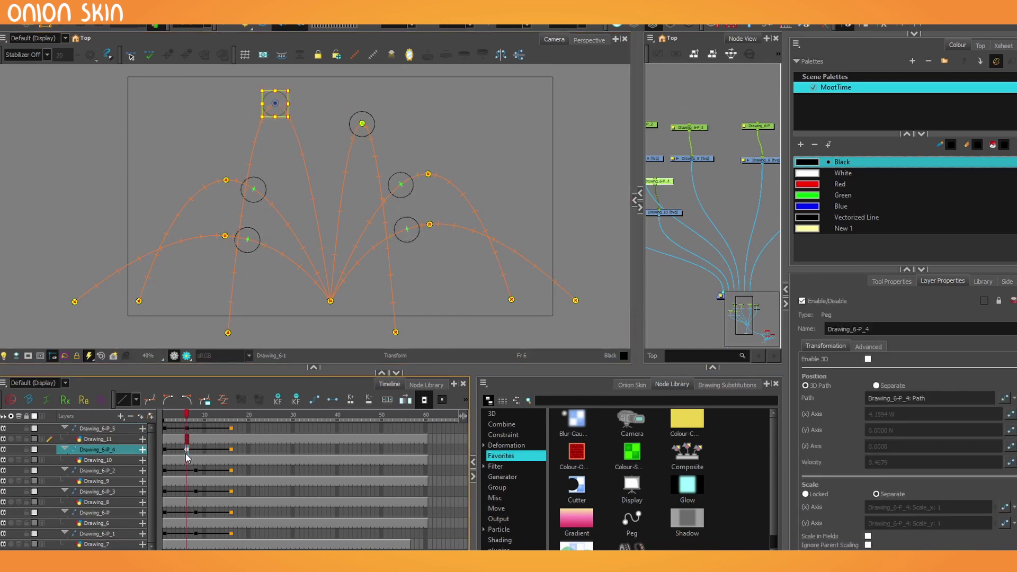
{"action": "mouse_move", "coordinate": [188, 417]}
{"action": "left_mouse_down"}
{"action": "mouse_move", "coordinate": [174, 418]}
{"action": "mouse_move", "coordinate": [186, 434]}
{"action": "left_mouse_up"}
{"action": "key", "text": "Return"}
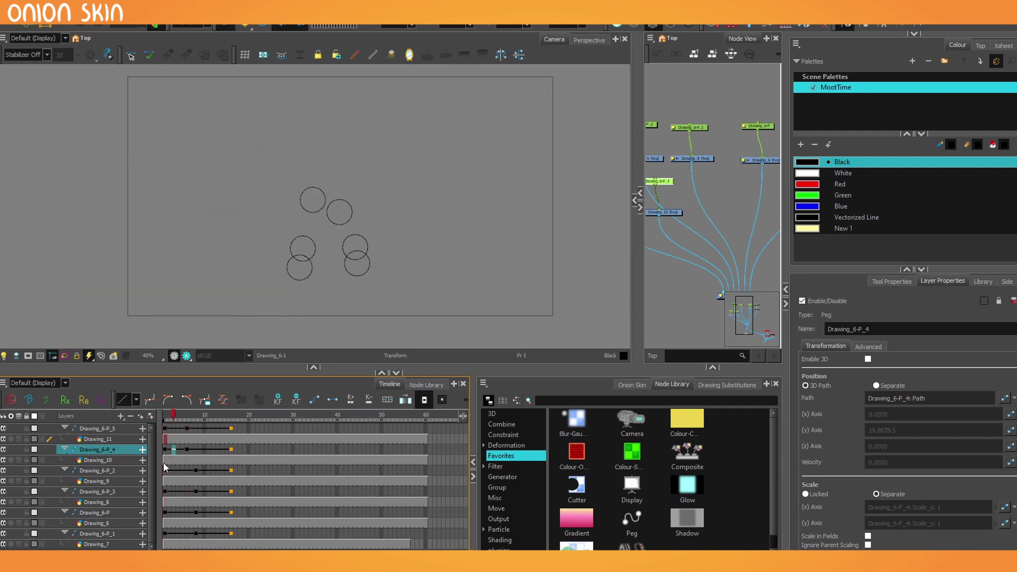
{"action": "left_click_drag", "start_coordinate": [174, 415], "coordinate": [165, 416]}
{"action": "key", "text": "Return"}
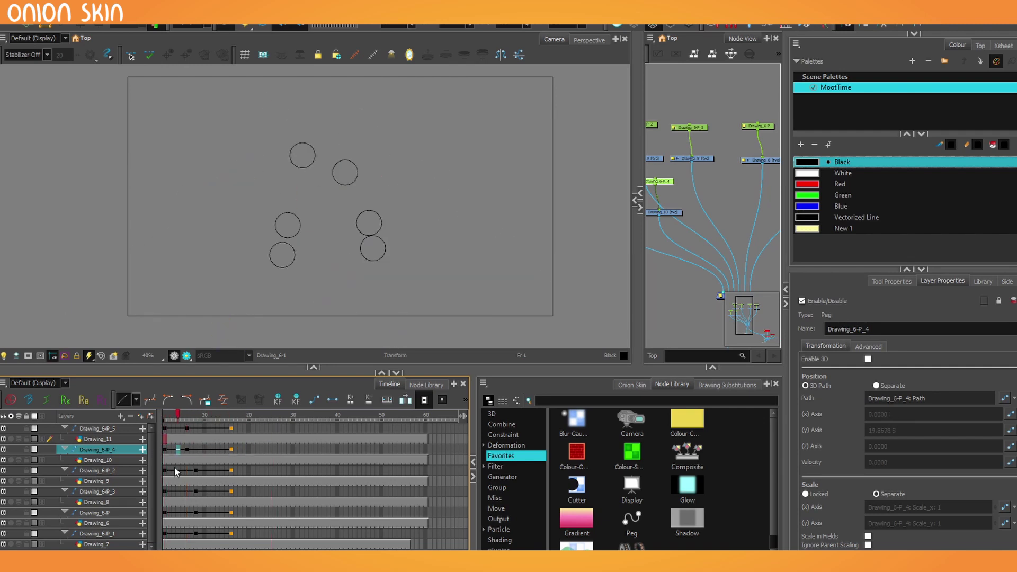
{"action": "key", "text": "Return"}
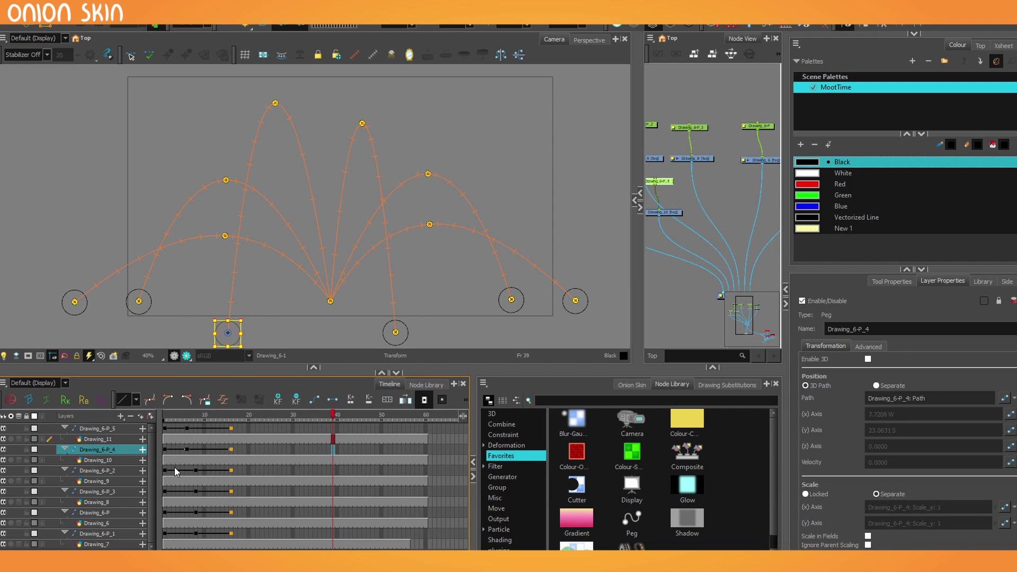
Extend the exposure before all six peaks by two frames so the landings fall on frame 18, and play the result
{"action": "mouse_move", "coordinate": [177, 416]}
{"action": "left_mouse_down"}
{"action": "mouse_move", "coordinate": [187, 416]}
{"action": "mouse_move", "coordinate": [174, 416]}
{"action": "left_mouse_up"}
{"action": "key", "text": "Return"}
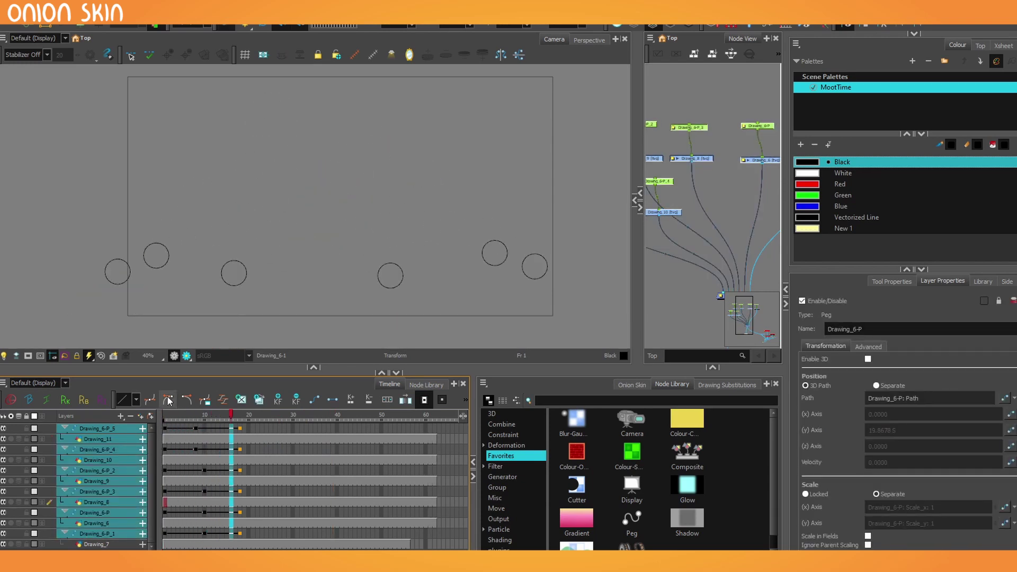
{"action": "left_click_drag", "start_coordinate": [182, 428], "coordinate": [220, 530]}
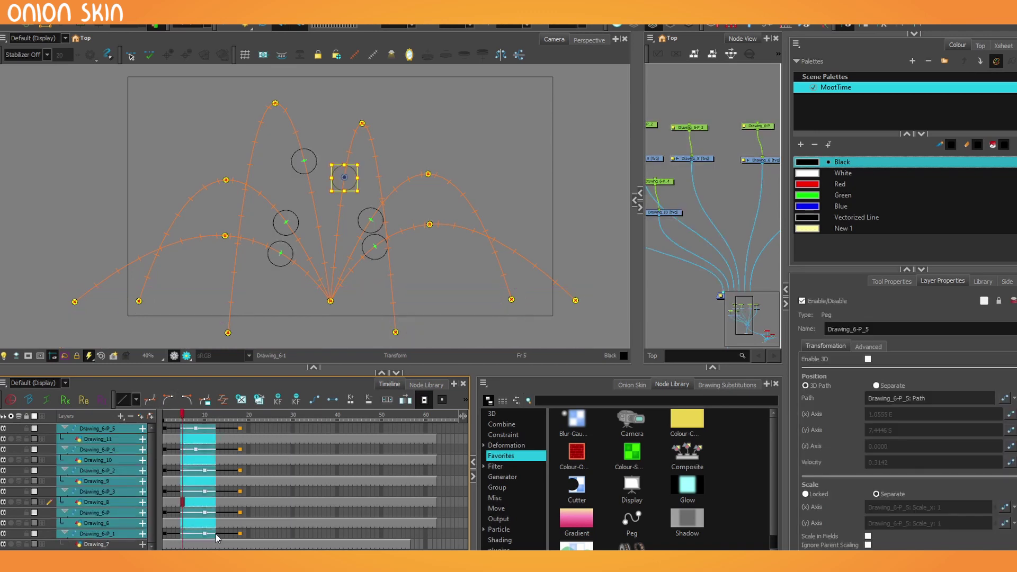
{"action": "left_click", "coordinate": [222, 401]}
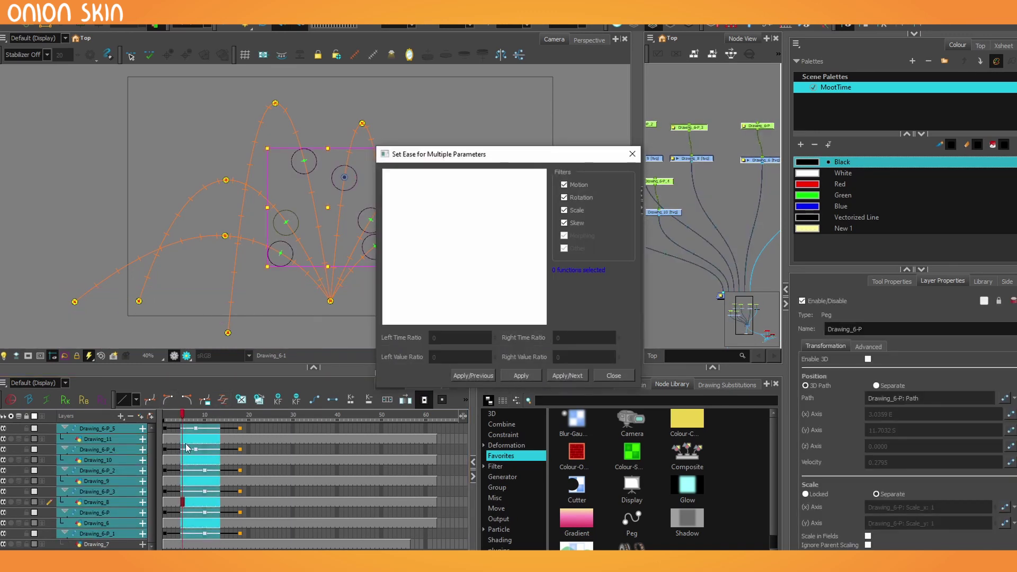
{"action": "left_click", "coordinate": [600, 377]}
Align the Drawing_6-P_5 and Drawing_6-P_4 peaks to frame 10 and set all peak keyframes' left and right ease time ratios to 0
{"action": "left_click", "coordinate": [174, 449]}
{"action": "left_click_drag", "start_coordinate": [178, 429], "coordinate": [209, 534]}
{"action": "left_click", "coordinate": [223, 400]}
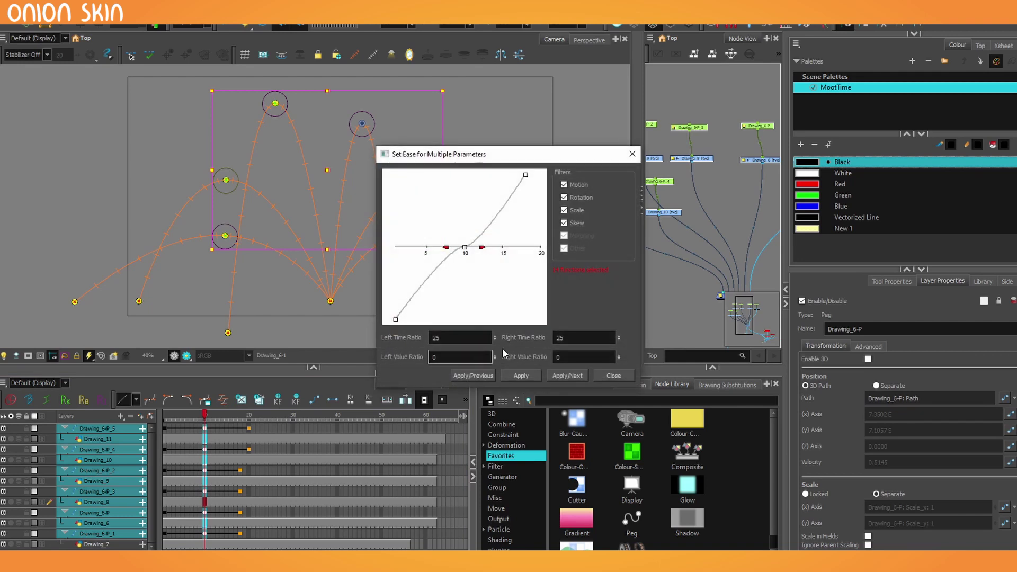
{"action": "type", "text": "0"}
{"action": "key", "text": "Tab"}
{"action": "type", "text": "0"}
{"action": "left_click", "coordinate": [526, 376]}
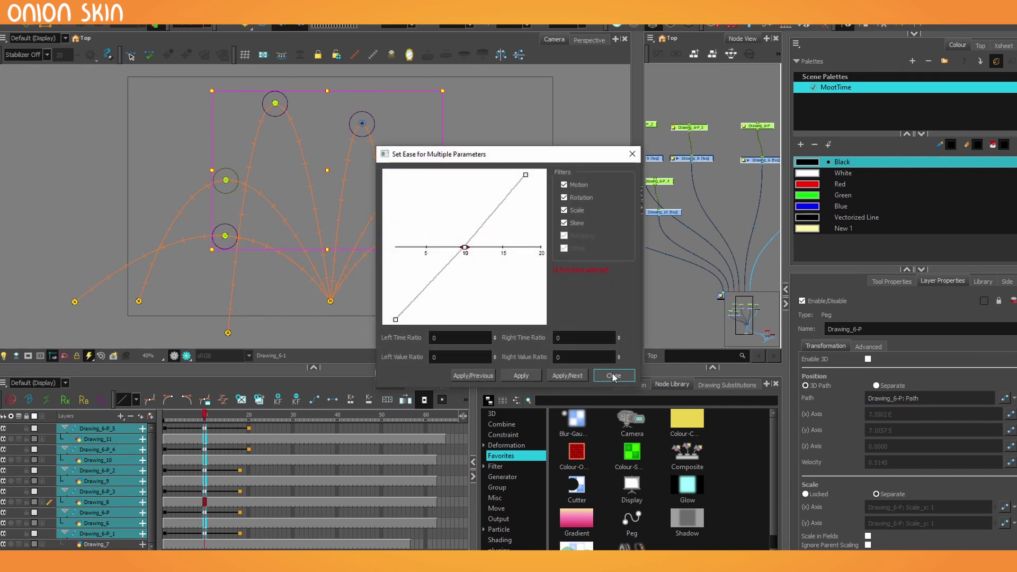
{"action": "left_click", "coordinate": [613, 375]}
Shorten the exposure after the Drawing_6-P_5 and Drawing_6-P_4 peaks so both land on frame 18, and replay from frame 1
{"action": "left_click", "coordinate": [179, 420]}
{"action": "left_click_drag", "start_coordinate": [213, 429], "coordinate": [214, 448]}
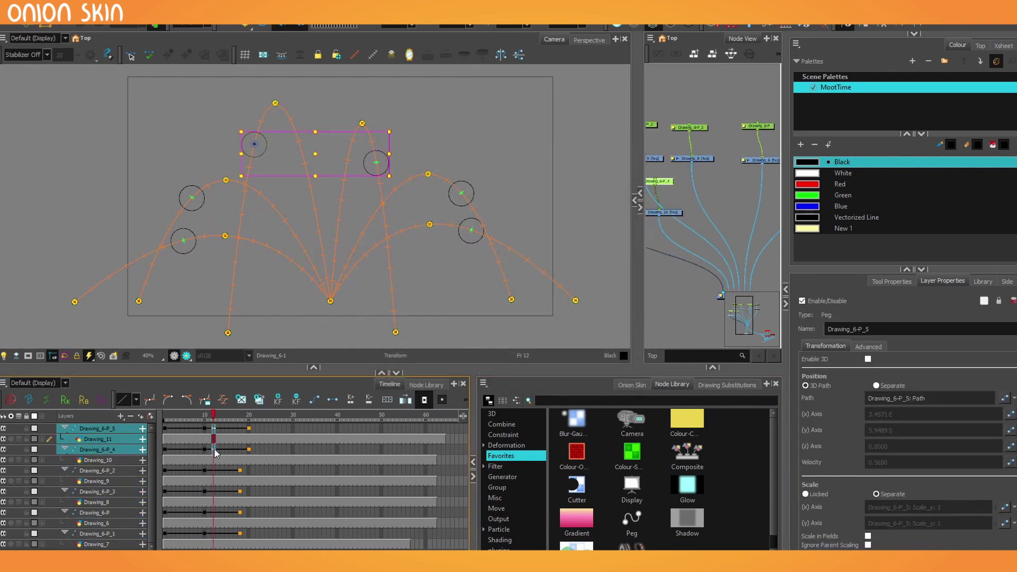
{"action": "key", "text": "minus"}
{"action": "left_click", "coordinate": [165, 420]}
{"action": "key", "text": "Return"}
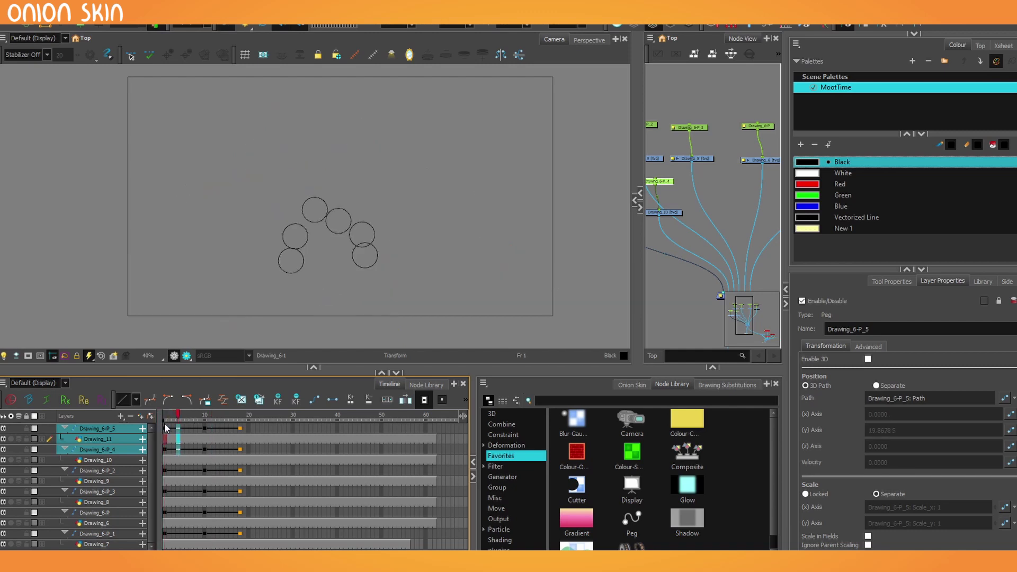
{"action": "key", "text": "Return"}
Apply a quick ease to all six peak keyframes at frame 10 and replay the animation from frame 1
{"action": "left_click_drag", "start_coordinate": [177, 418], "coordinate": [209, 535]}
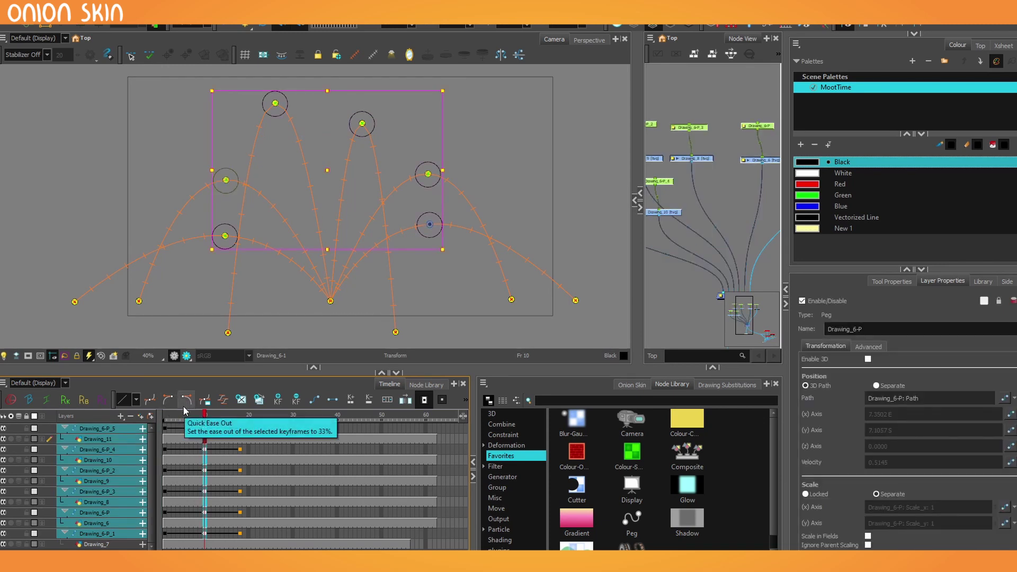
{"action": "left_click", "coordinate": [182, 405]}
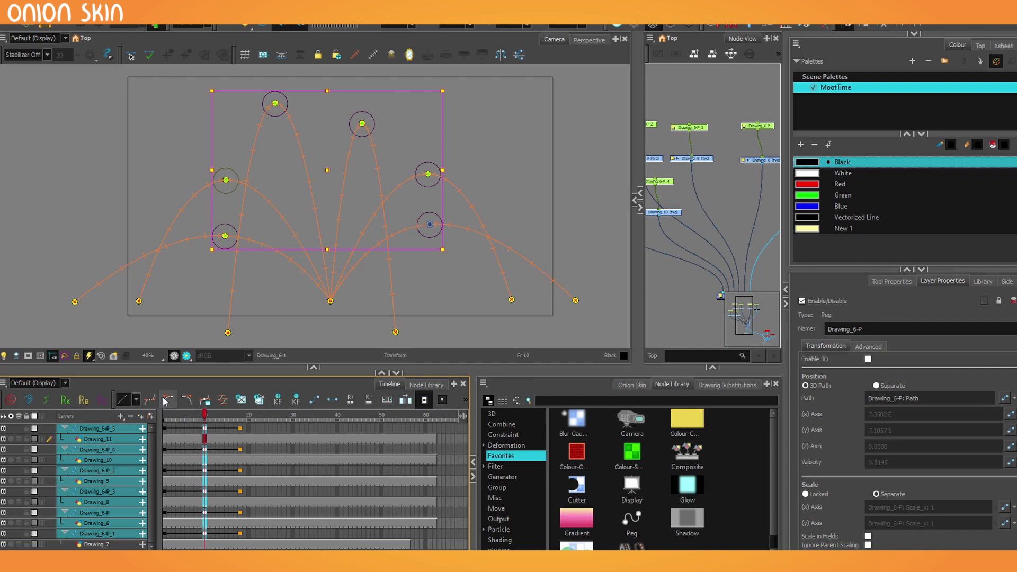
{"action": "left_click_drag", "start_coordinate": [173, 415], "coordinate": [160, 412]}
{"action": "key", "text": "Return"}
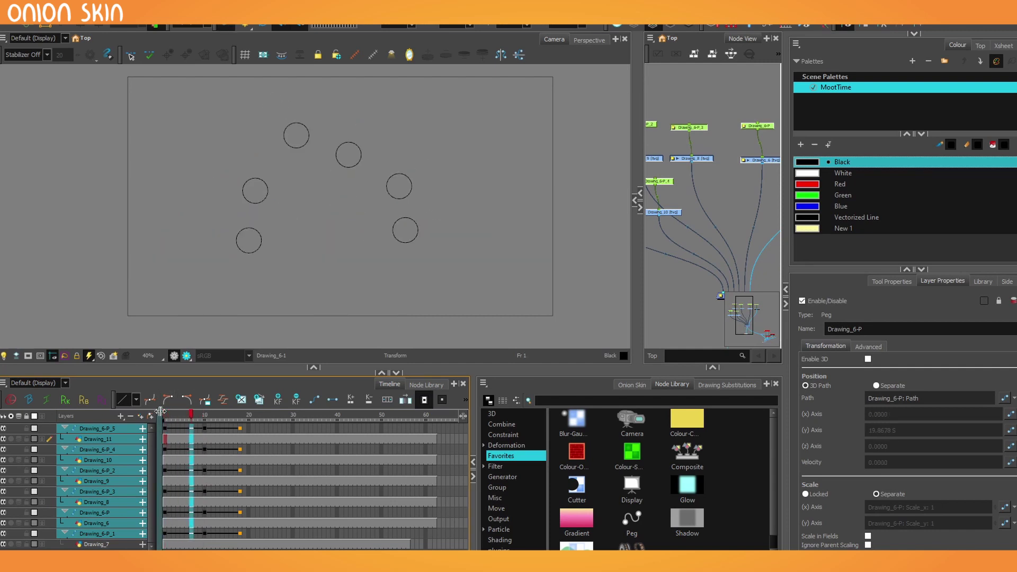
{"action": "left_click", "coordinate": [191, 415]}
{"action": "key", "text": "Return"}
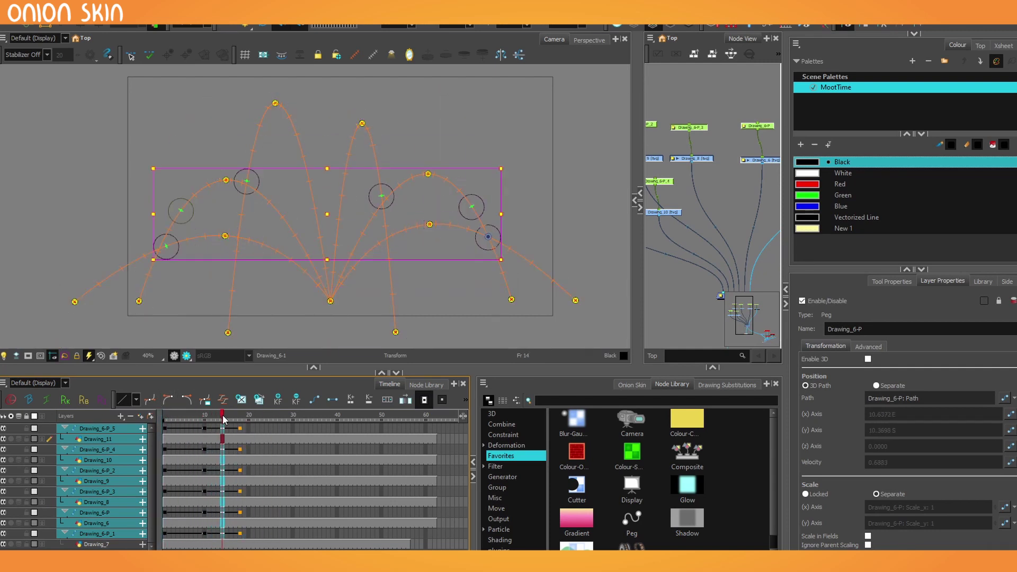
{"action": "left_click_drag", "start_coordinate": [174, 416], "coordinate": [165, 406]}
{"action": "key", "text": "Return"}
{"action": "key", "text": "Return"}
Shorten the exposure before the Drawing_6-P_4 and Drawing_6-P_5 peaks by two frames so both peak at frame 8
{"action": "left_click", "coordinate": [179, 449]}
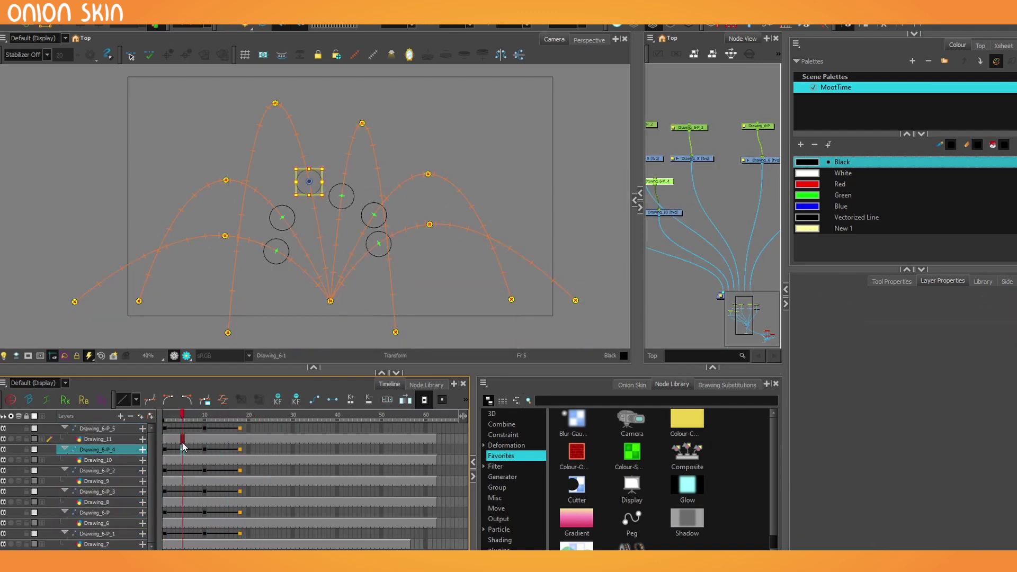
{"action": "key", "text": "minus"}
{"action": "key", "text": "minus"}
{"action": "left_click", "coordinate": [179, 428]}
{"action": "key", "text": "minus"}
{"action": "key", "text": "minus"}
Extend the exposure after both peaks so Drawing_6-P_5 lands on frame 19 and Drawing_6-P_4 on frame 20, and play the result
{"action": "left_click", "coordinate": [213, 451]}
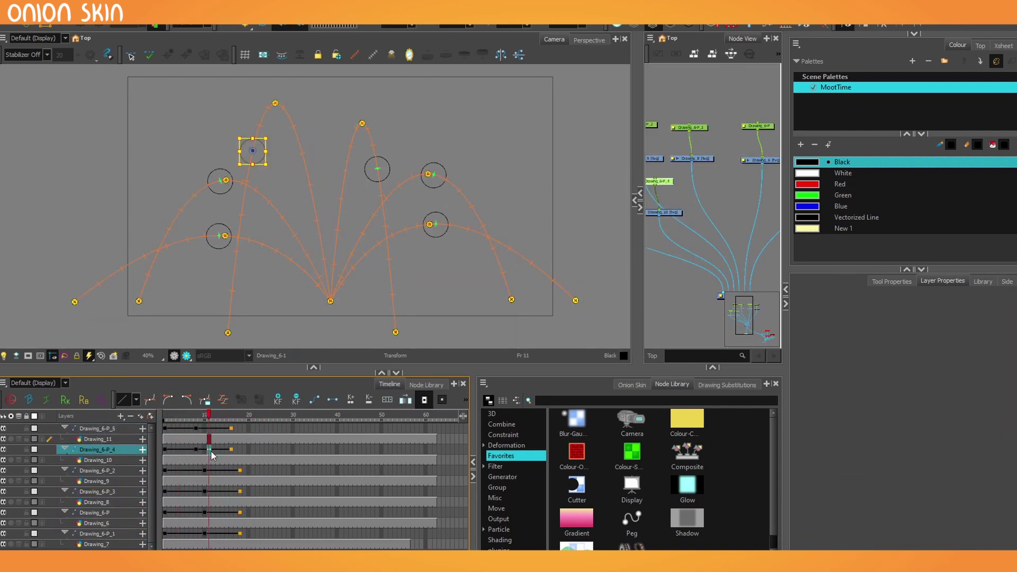
{"action": "key", "text": "plus"}
{"action": "key", "text": "plus"}
{"action": "left_click", "coordinate": [217, 430]}
{"action": "key", "text": "plus"}
{"action": "key", "text": "plus"}
{"action": "key", "text": "plus"}
{"action": "left_click", "coordinate": [223, 451]}
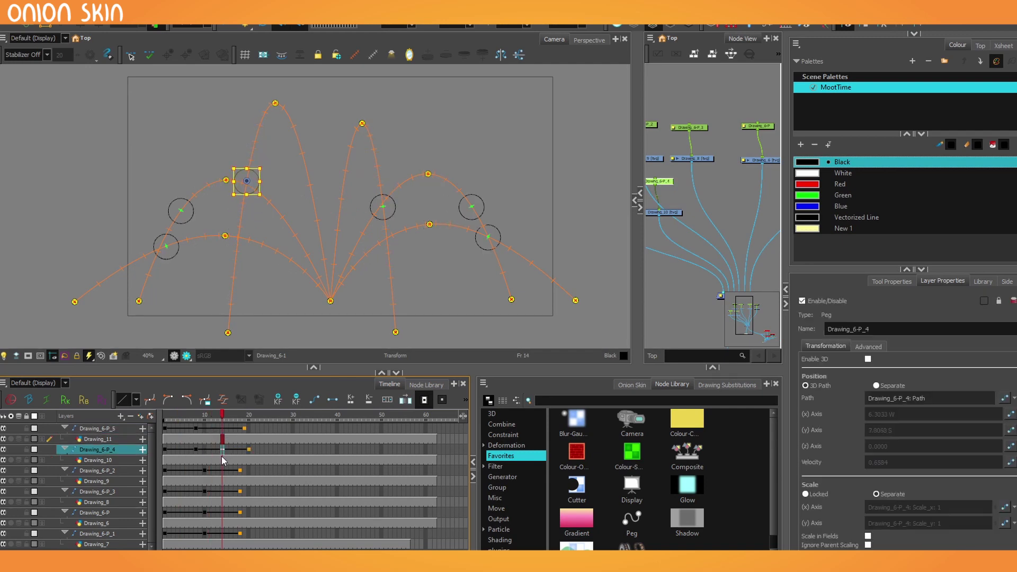
{"action": "key", "text": "Return"}
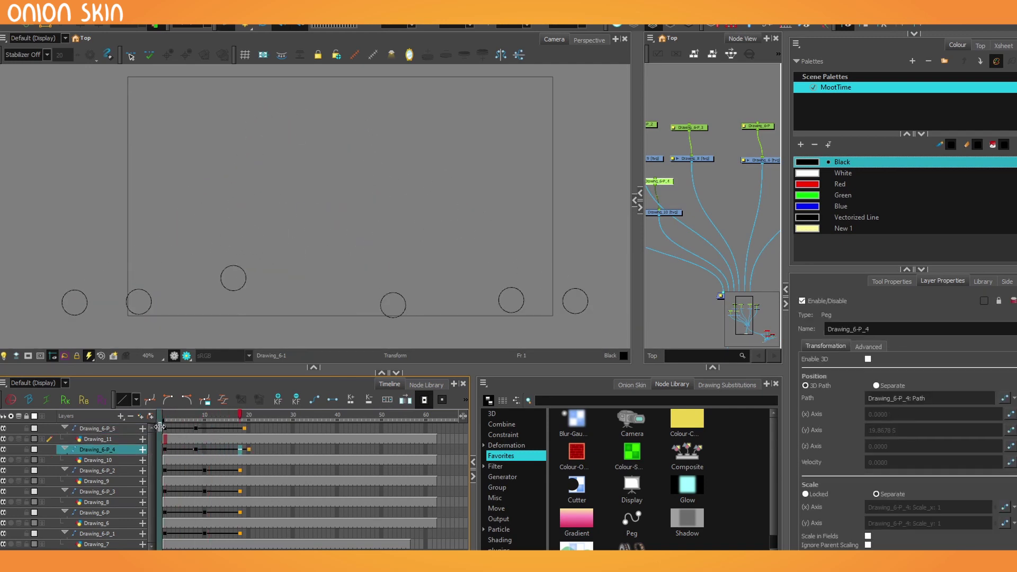
{"action": "key", "text": "Return"}
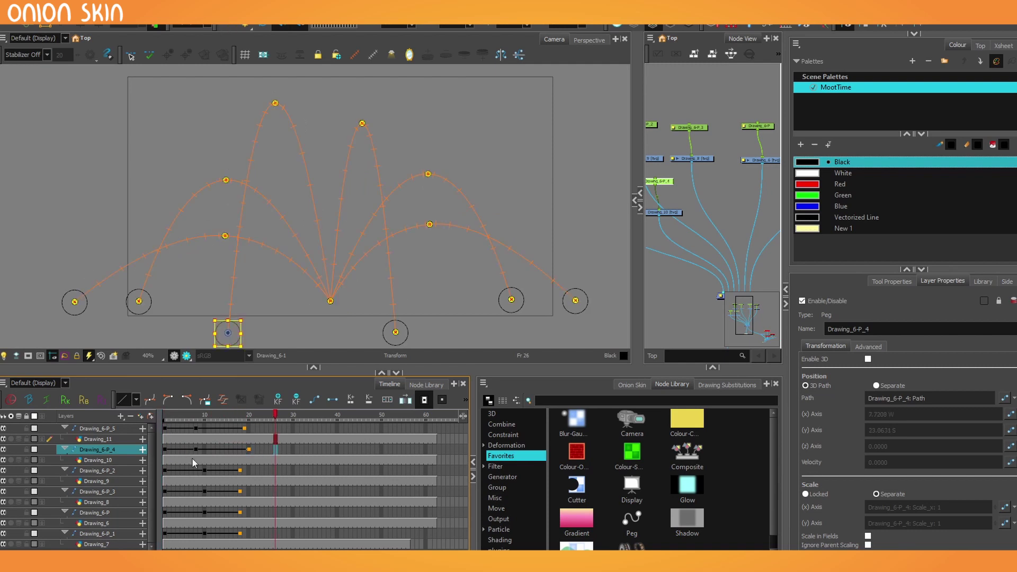
Extend the exposure before the Drawing_6-P_3 and Drawing_6-P_2 peaks by two frames so both peak at frame 12
{"action": "left_click", "coordinate": [194, 490]}
{"action": "left_click", "coordinate": [190, 512]}
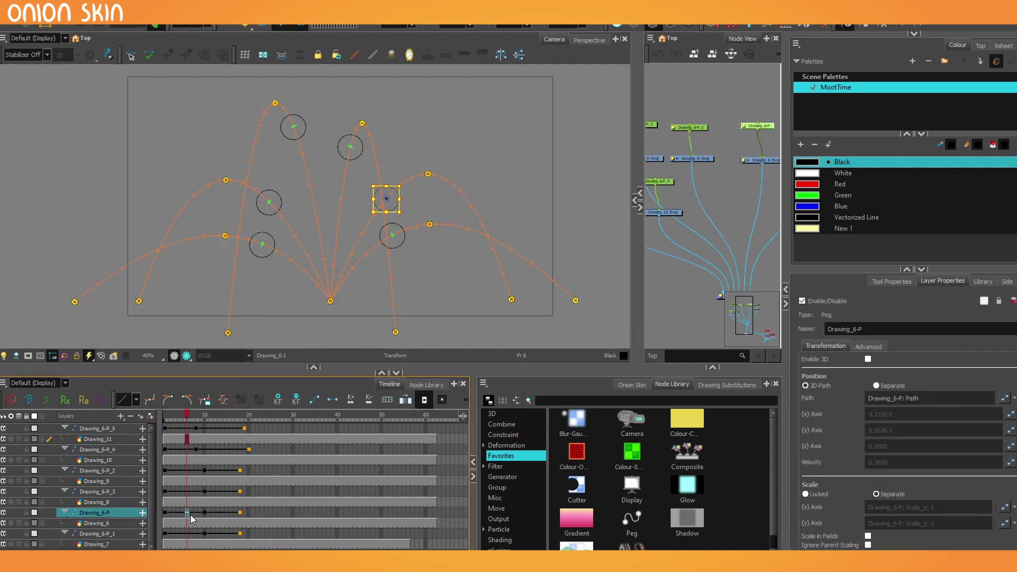
{"action": "left_click", "coordinate": [193, 530]}
{"action": "left_click", "coordinate": [191, 490]}
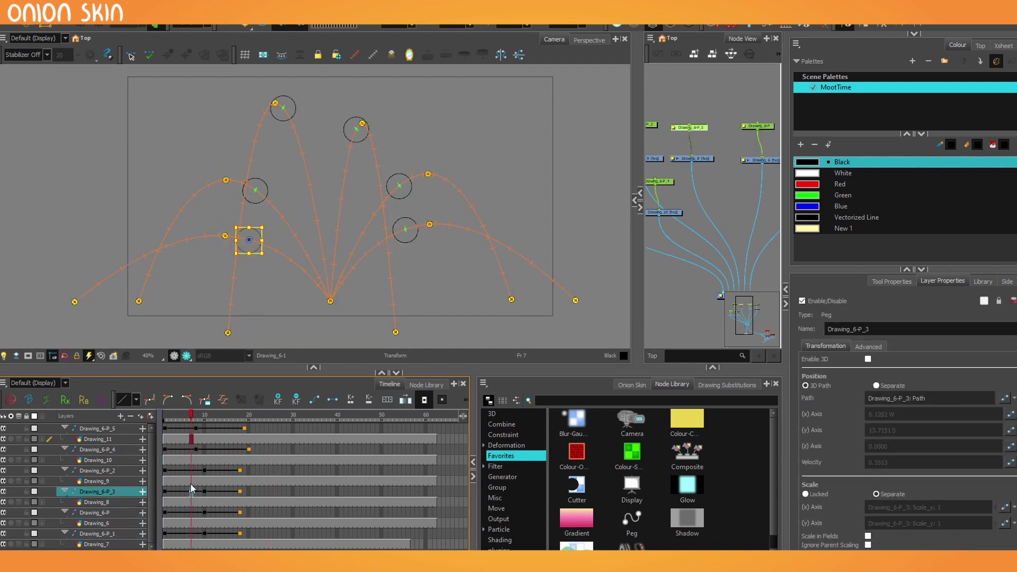
{"action": "left_click", "coordinate": [183, 471]}
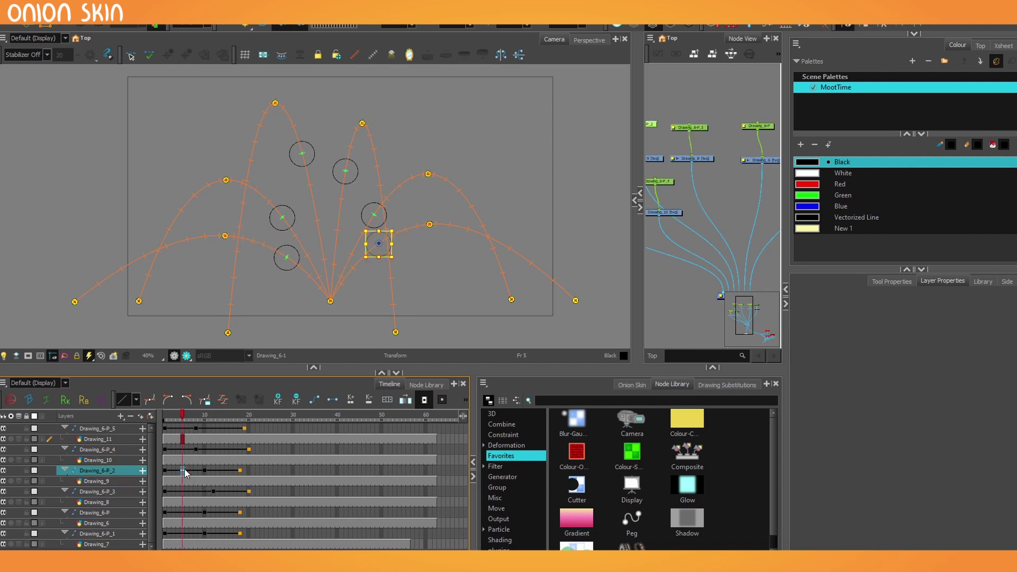
Shorten the exposure after the Drawing_6-P_3 and Drawing_6-P_2 peaks by two frames so both land on frame 18
{"action": "left_click", "coordinate": [223, 491]}
{"action": "key", "text": "minus"}
{"action": "key", "text": "minus"}
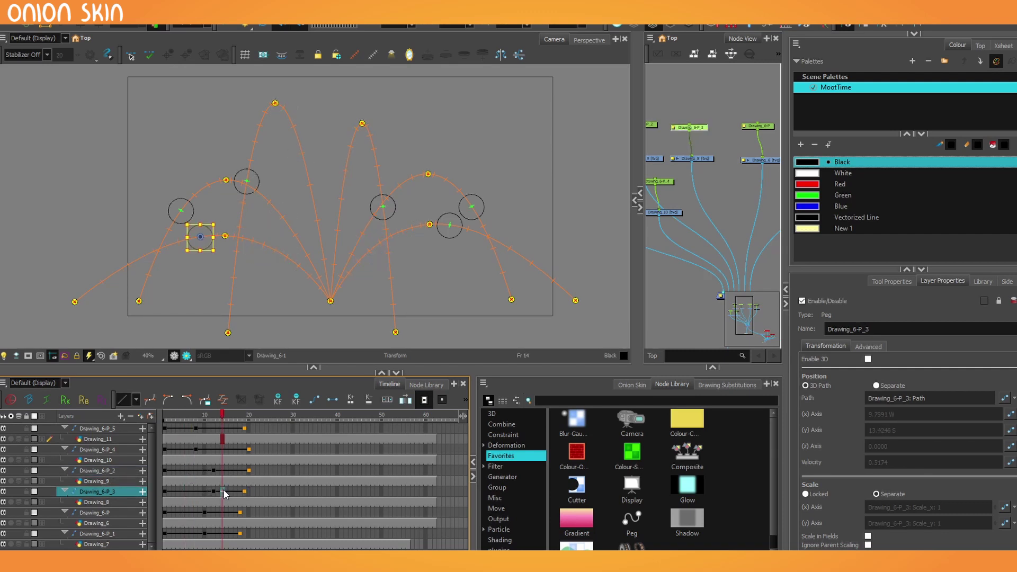
{"action": "left_click", "coordinate": [223, 471]}
{"action": "key", "text": "minus"}
{"action": "key", "text": "minus"}
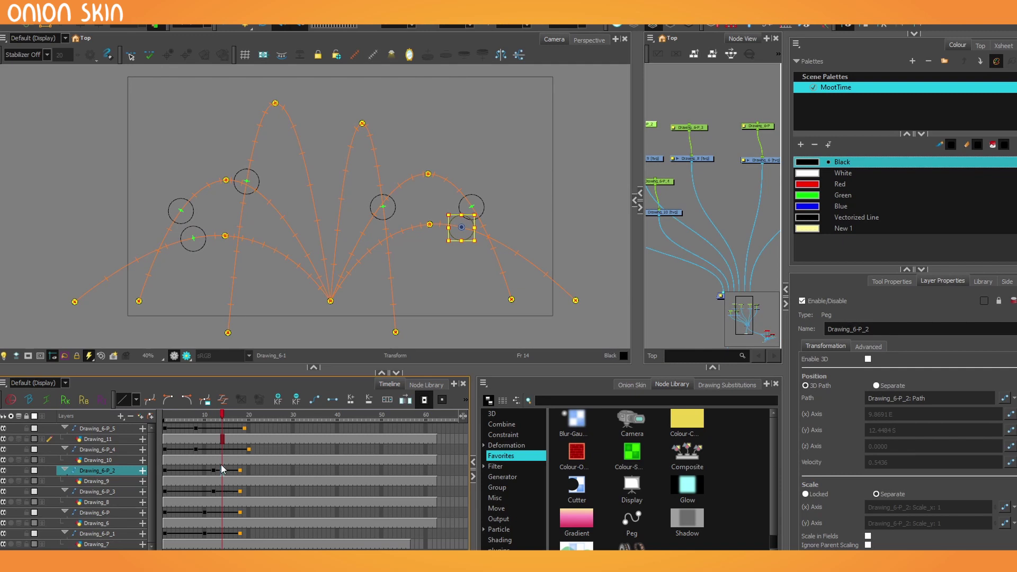
Extend the exposure after the Drawing_6-P_5 peak by one frame so it lands on frame 20, and replay from frame 1
{"action": "left_click", "coordinate": [215, 429]}
{"action": "left_click_drag", "start_coordinate": [211, 417], "coordinate": [166, 417]}
{"action": "key", "text": "shift+Return"}
{"action": "key", "text": "shift+Return"}
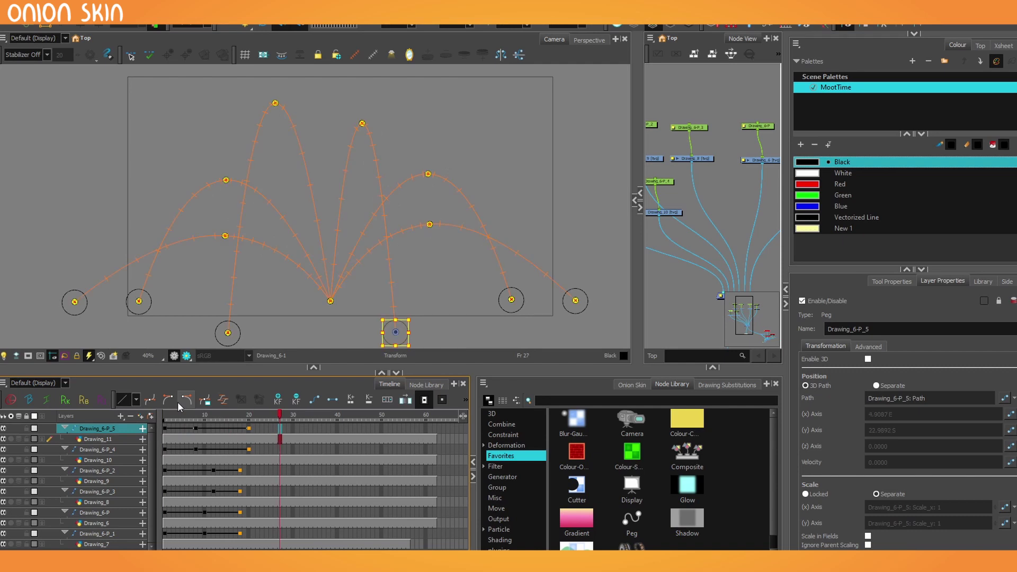
Shift the Drawing_6-P_3 and Drawing_6-P_2 peaks to frame 10 and the Drawing_6-P_4 and Drawing_6-P_5 peaks to frame 9, and replay from frame 1
{"action": "left_click", "coordinate": [180, 491]}
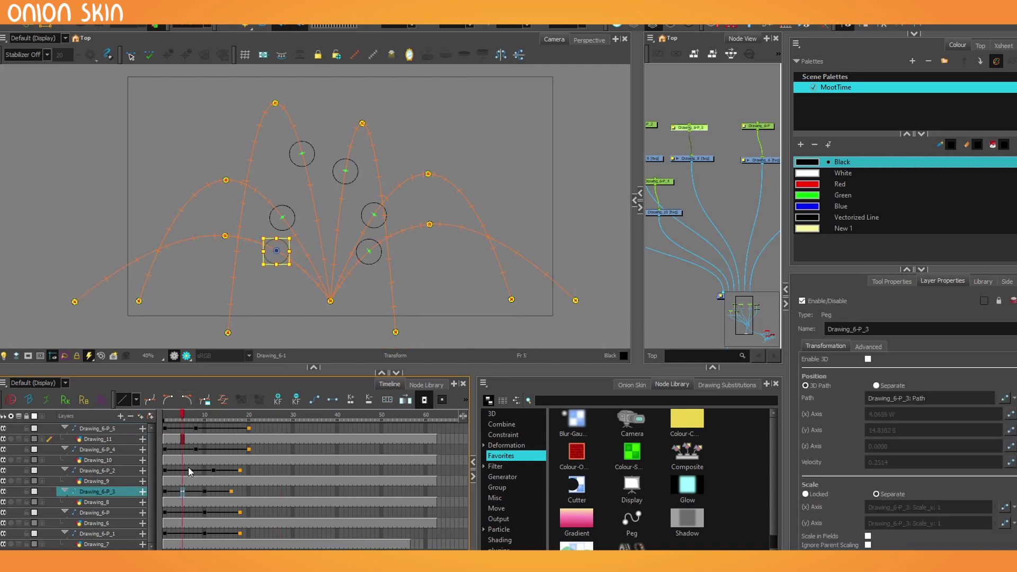
{"action": "left_click", "coordinate": [188, 470]}
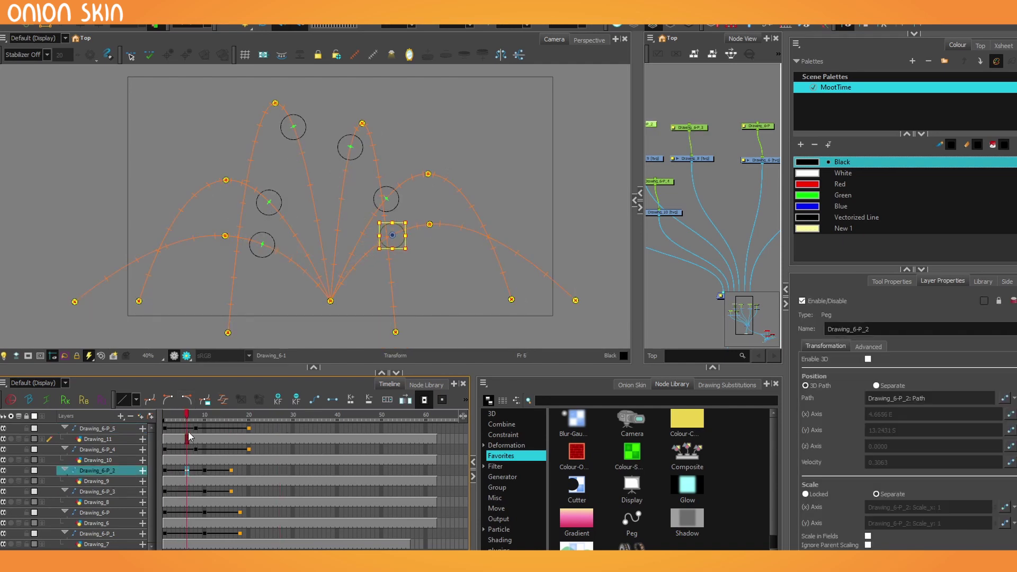
{"action": "left_click", "coordinate": [181, 449]}
{"action": "left_click", "coordinate": [185, 429]}
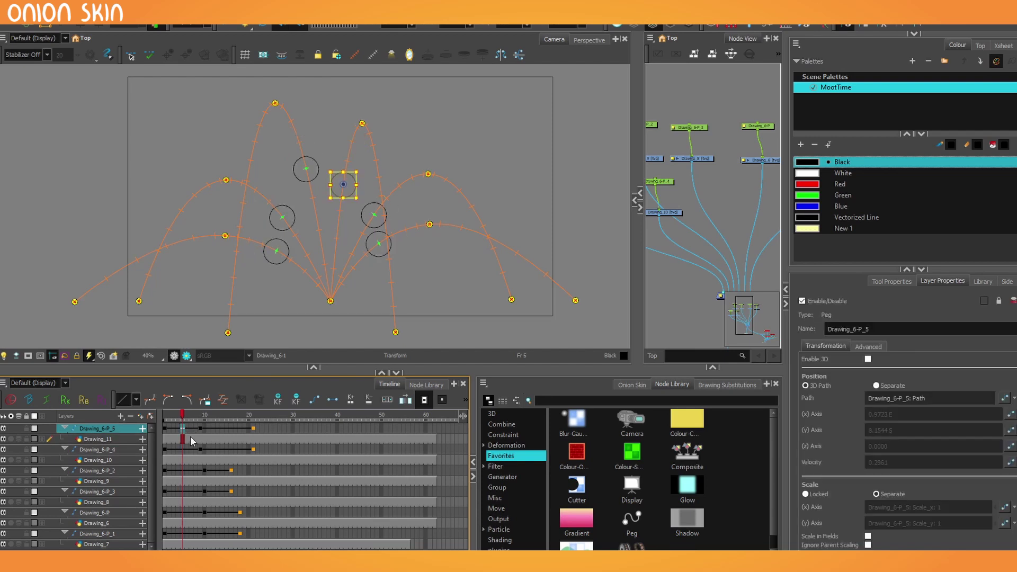
{"action": "left_click", "coordinate": [165, 418]}
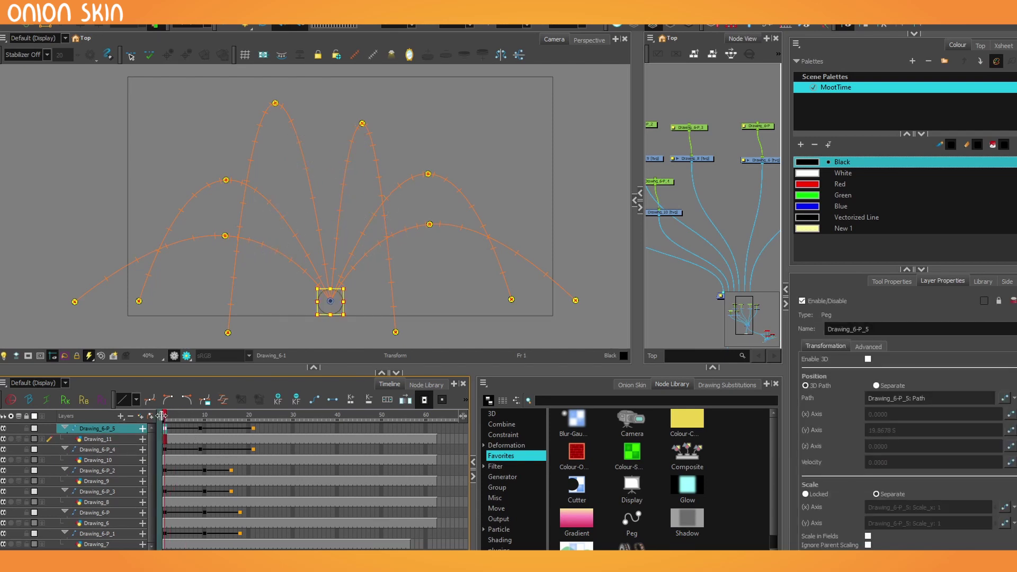
{"action": "key", "text": "Return"}
At frame 9, widen the Drawing_6-P_4 arc by moving its landing point outward past the outermost ball's landing point
{"action": "left_click_drag", "start_coordinate": [164, 417], "coordinate": [201, 433]}
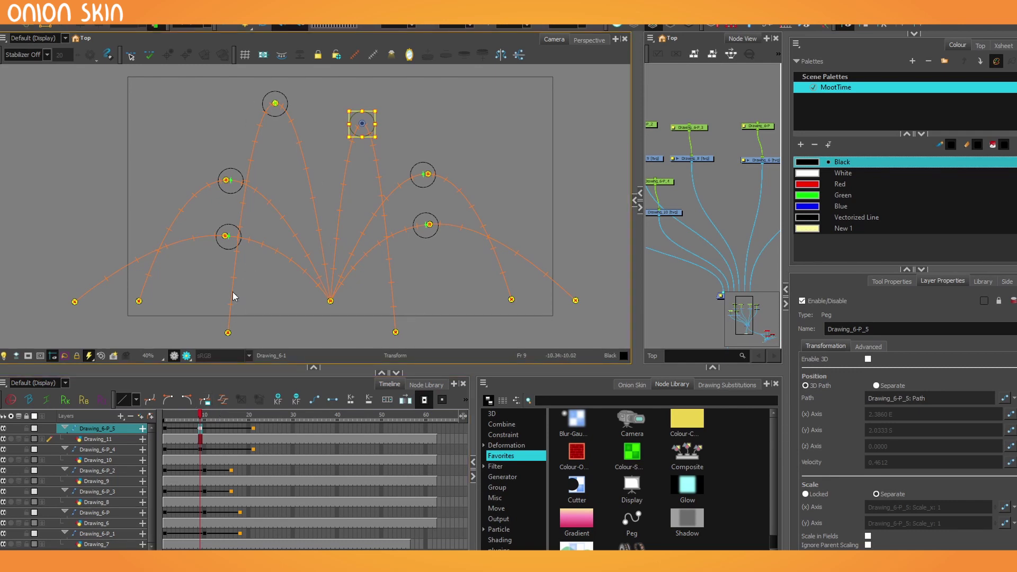
{"action": "left_click", "coordinate": [228, 334]}
{"action": "left_click_drag", "start_coordinate": [227, 333], "coordinate": [70, 338]}
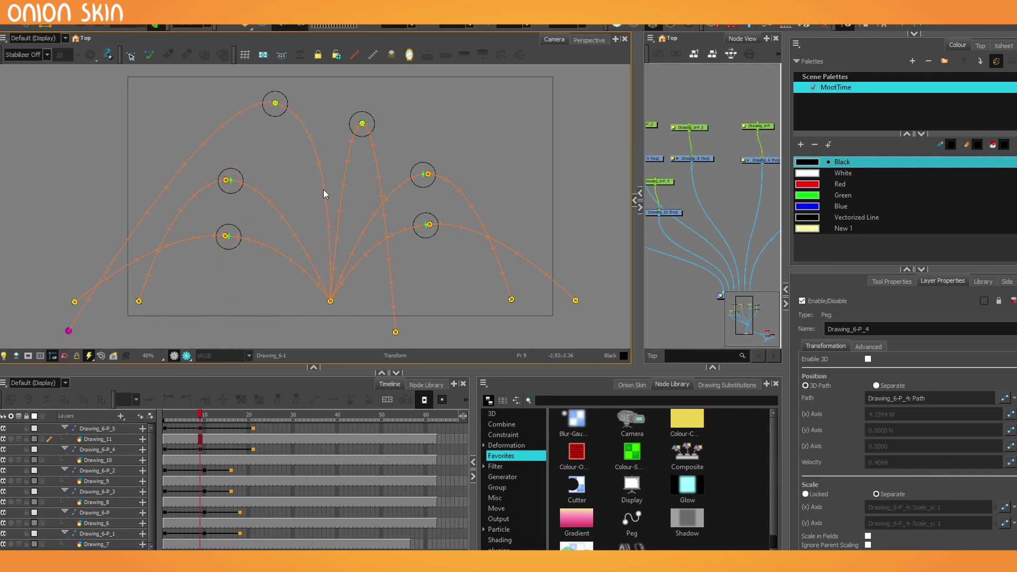
Move the Drawing_6-P_4 landing point back inward so its tall arc is narrow again
{"action": "scroll", "coordinate": [85, 230], "scroll_direction": "down", "scroll_amount": 1}
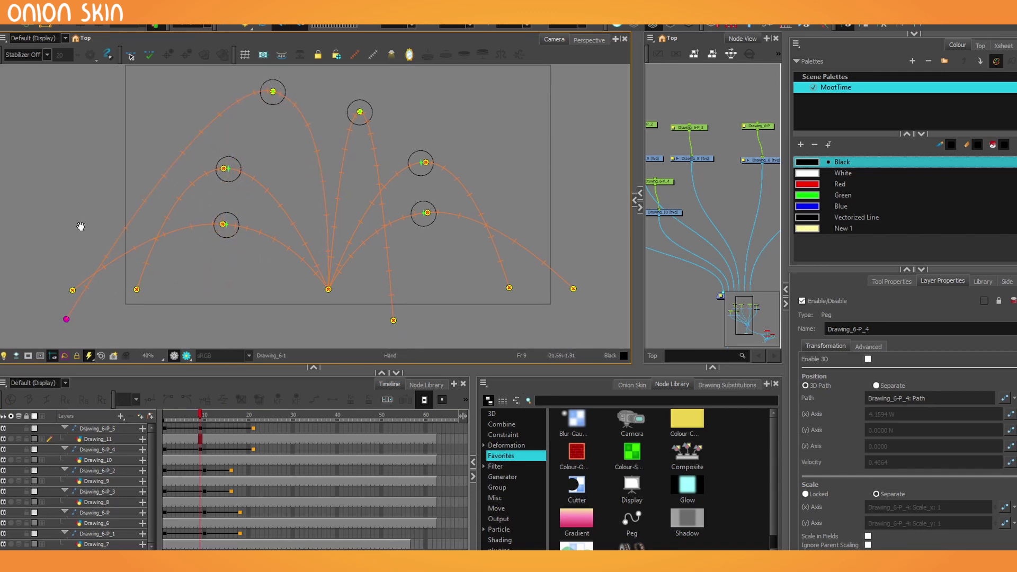
{"action": "left_click_drag", "start_coordinate": [66, 320], "coordinate": [216, 314]}
{"action": "left_click_drag", "start_coordinate": [347, 367], "coordinate": [355, 396]}
{"action": "key", "text": "2"}
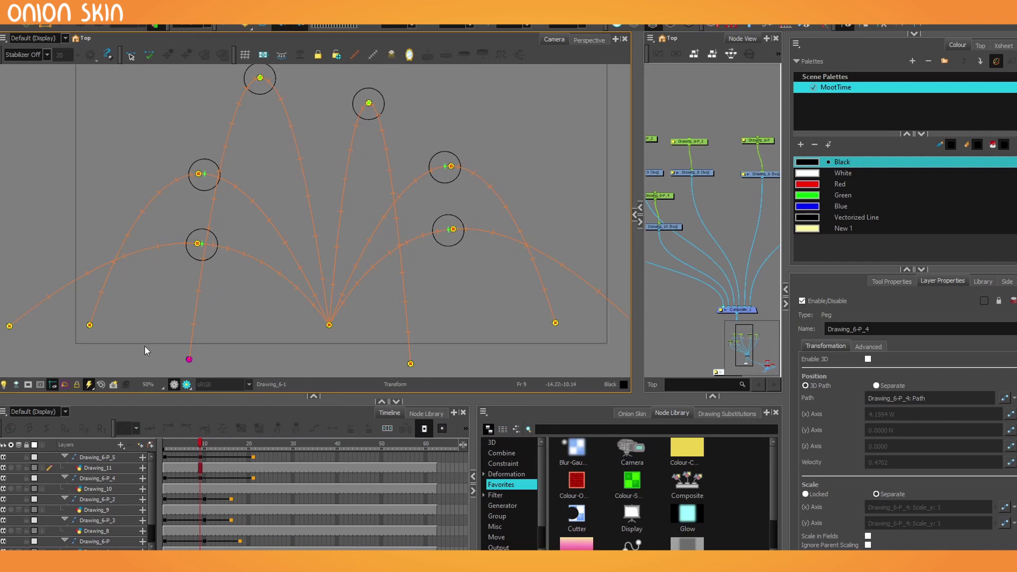
{"action": "left_click_drag", "start_coordinate": [150, 339], "coordinate": [152, 335]}
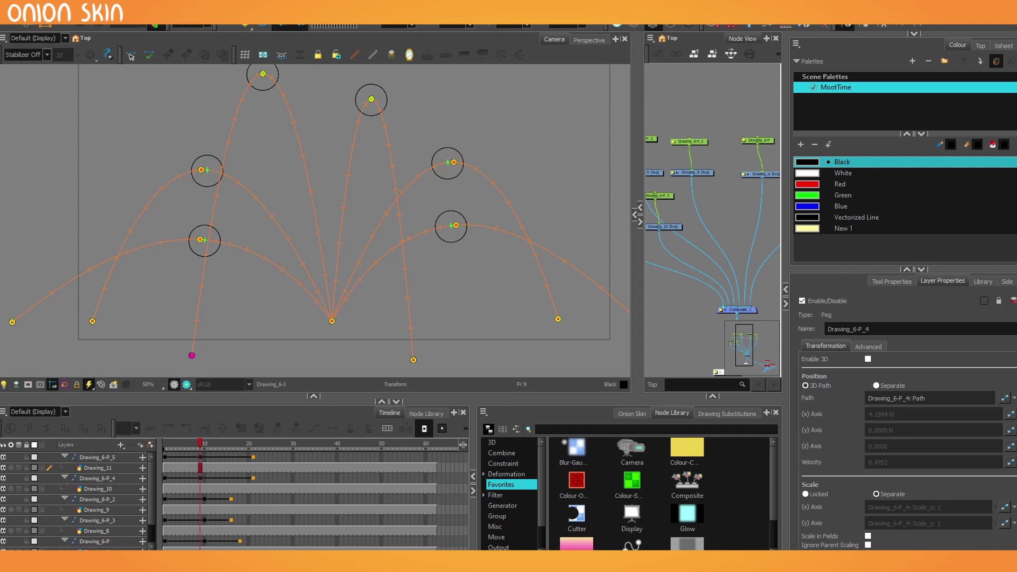
Add a new drawing node in the Node View and connect it to the Composite below
{"action": "left_click", "coordinate": [669, 307]}
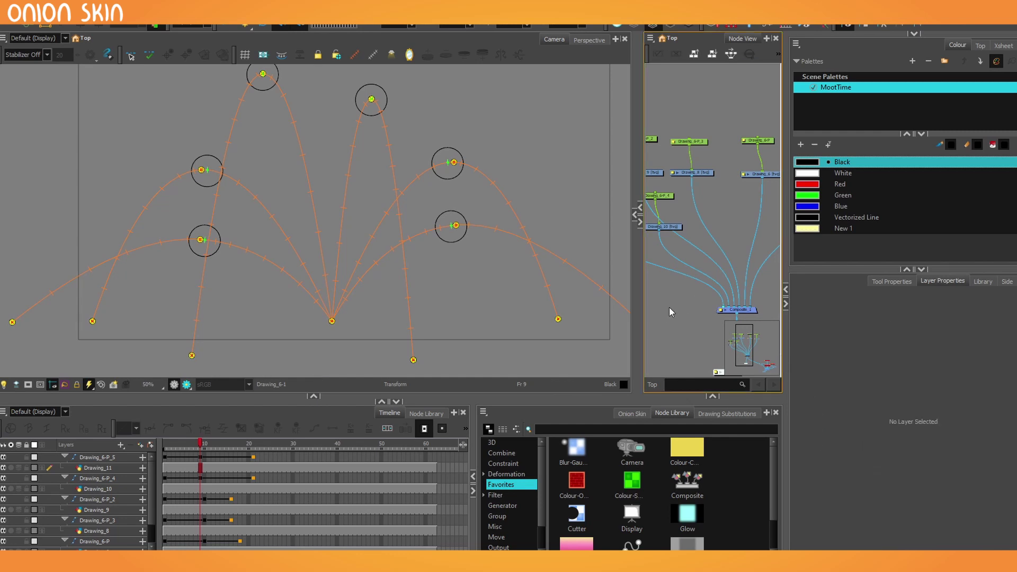
{"action": "left_click", "coordinate": [744, 224]}
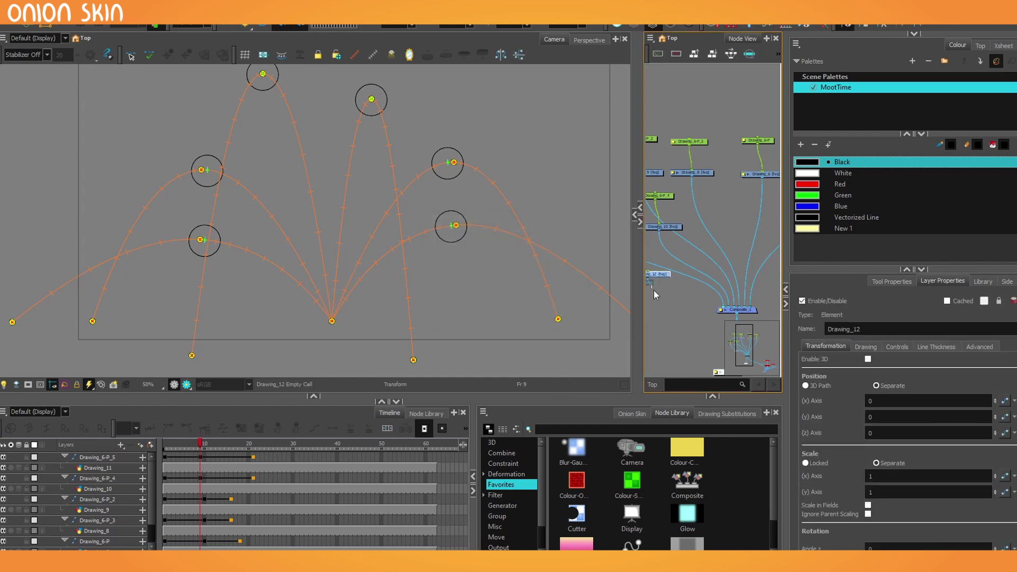
{"action": "left_click_drag", "start_coordinate": [654, 291], "coordinate": [722, 309]}
Set up the Brush with the Blue swatch and a maximum size of 40 for the new drawing layer
{"action": "left_click", "coordinate": [804, 163]}
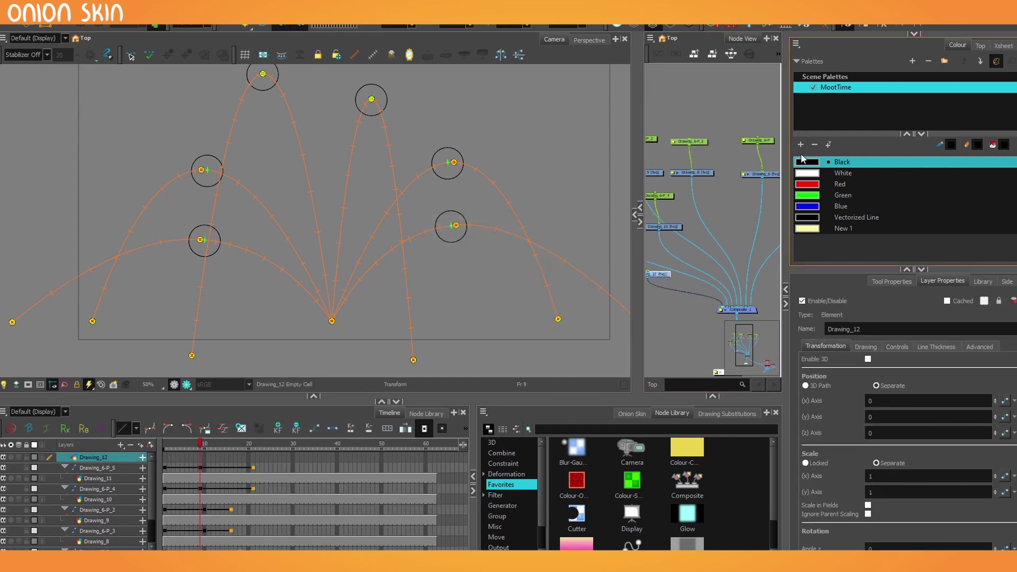
{"action": "key", "text": "alt+b"}
{"action": "left_click_drag", "start_coordinate": [125, 273], "coordinate": [126, 304]}
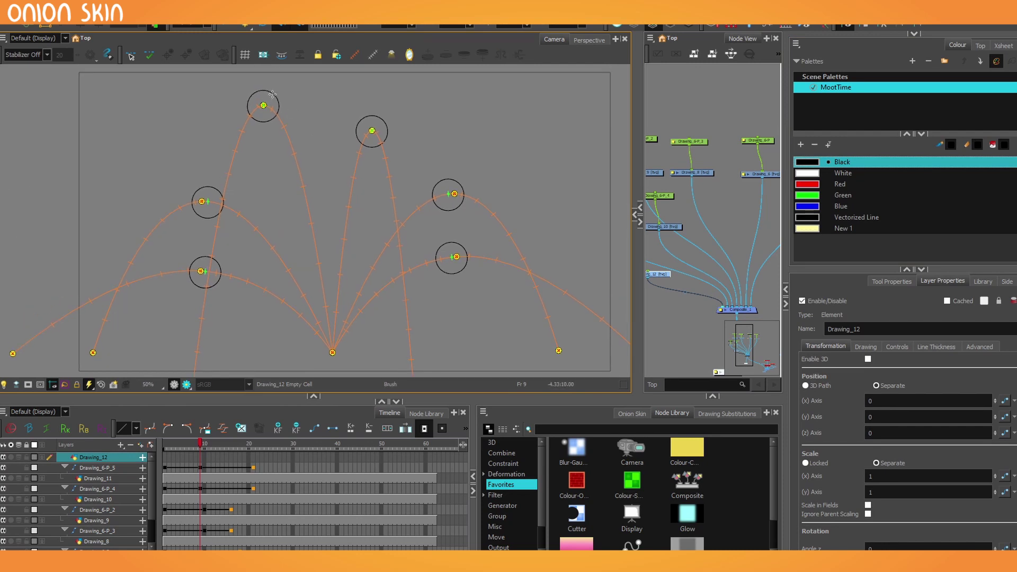
{"action": "left_click", "coordinate": [807, 207]}
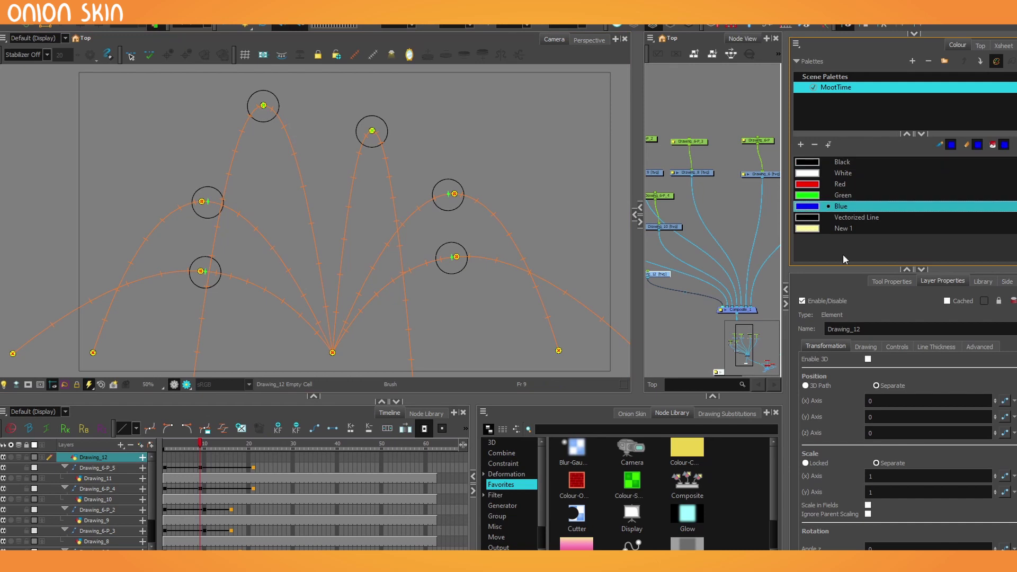
{"action": "left_click", "coordinate": [893, 280]}
{"action": "type", "text": "40"}
{"action": "key", "text": "Return"}
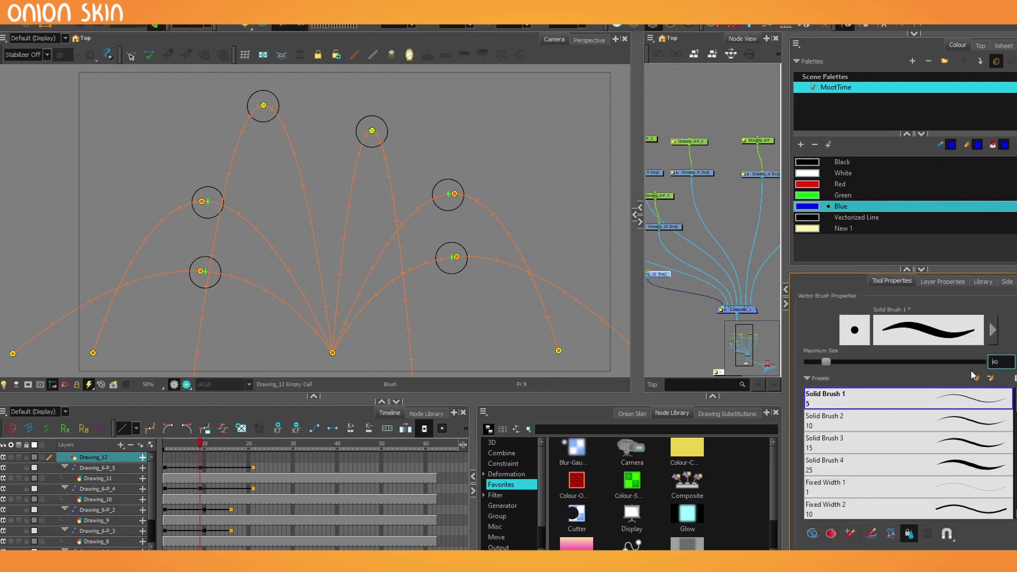
Draw a blue splash outline at frame 9 with finger-like peaks wrapping each of the six balls
{"action": "left_click_drag", "start_coordinate": [273, 93], "coordinate": [330, 200]}
{"action": "left_click_drag", "start_coordinate": [358, 123], "coordinate": [343, 169]}
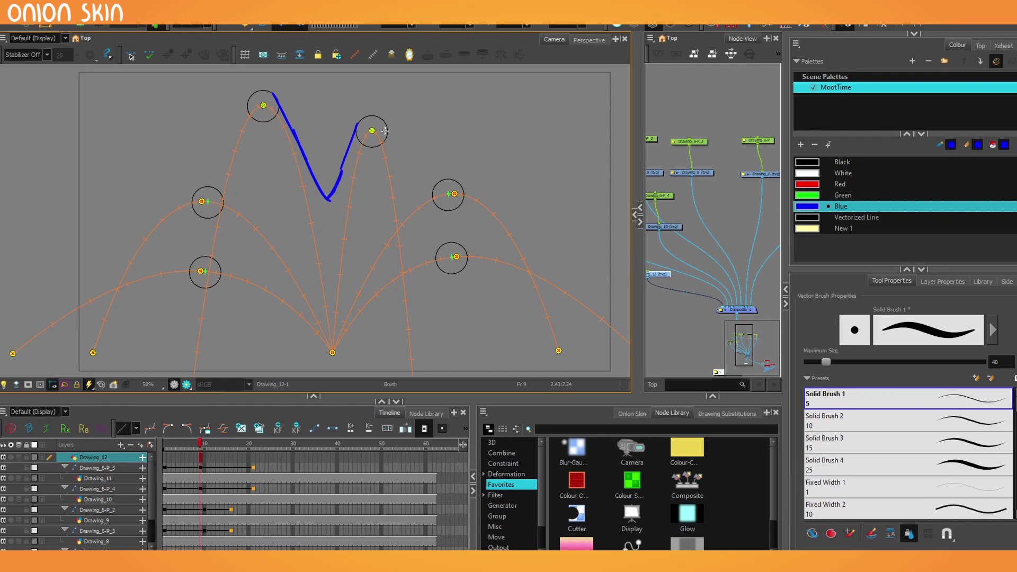
{"action": "left_click_drag", "start_coordinate": [356, 132], "coordinate": [384, 109]}
{"action": "mouse_move", "coordinate": [377, 111]}
{"action": "left_mouse_down"}
{"action": "mouse_move", "coordinate": [386, 146]}
{"action": "mouse_move", "coordinate": [464, 204]}
{"action": "mouse_move", "coordinate": [433, 243]}
{"action": "mouse_move", "coordinate": [455, 249]}
{"action": "mouse_move", "coordinate": [459, 272]}
{"action": "mouse_move", "coordinate": [415, 356]}
{"action": "left_mouse_up"}
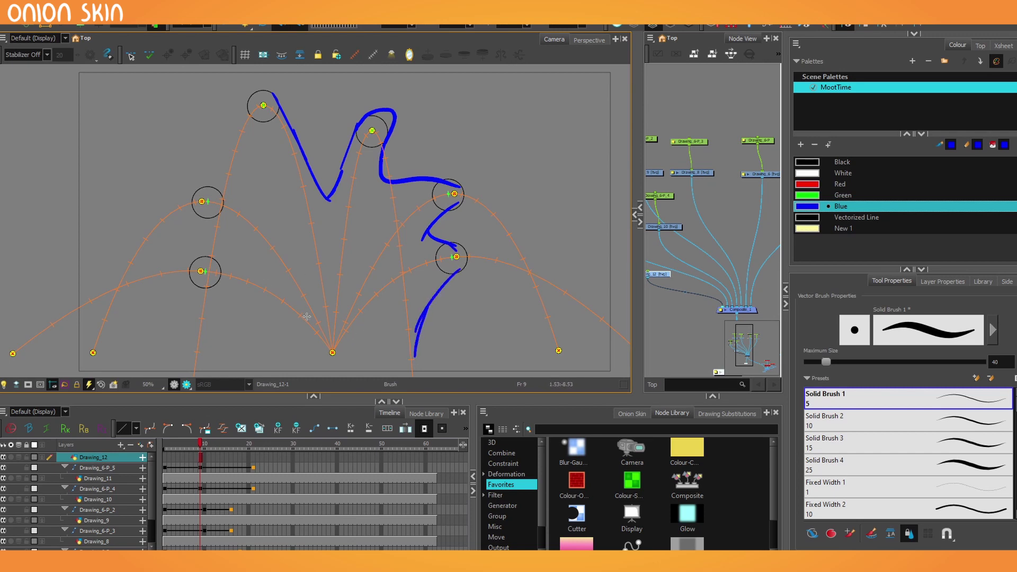
{"action": "mouse_move", "coordinate": [257, 353]}
{"action": "left_mouse_down"}
{"action": "mouse_move", "coordinate": [183, 276]}
{"action": "mouse_move", "coordinate": [193, 259]}
{"action": "mouse_move", "coordinate": [242, 263]}
{"action": "mouse_move", "coordinate": [198, 213]}
{"action": "left_mouse_up"}
{"action": "left_click_drag", "start_coordinate": [204, 192], "coordinate": [244, 210]}
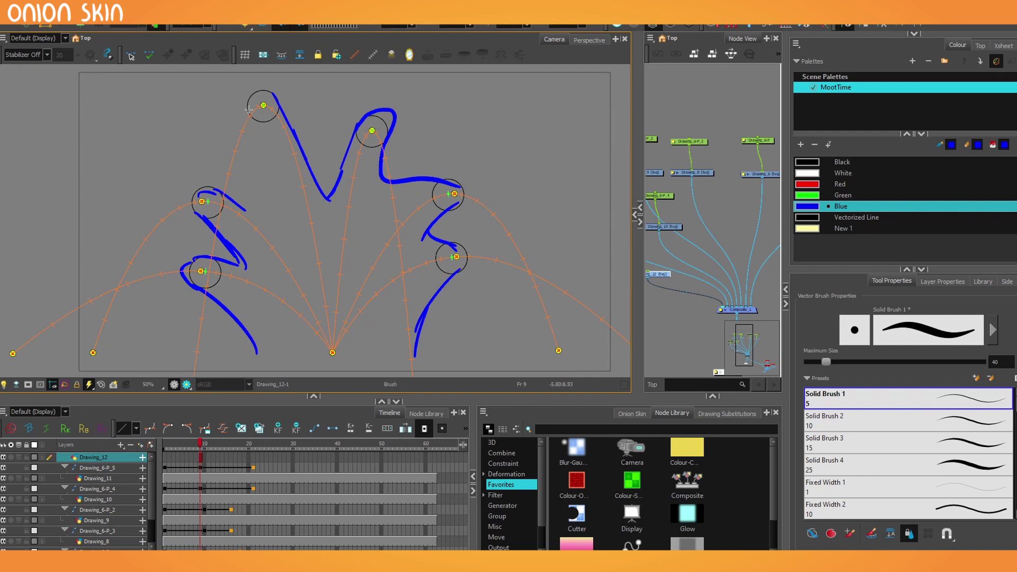
{"action": "mouse_move", "coordinate": [248, 109]}
{"action": "left_mouse_down"}
{"action": "mouse_move", "coordinate": [265, 210]}
{"action": "mouse_move", "coordinate": [250, 222]}
{"action": "mouse_move", "coordinate": [296, 128]}
{"action": "left_mouse_up"}
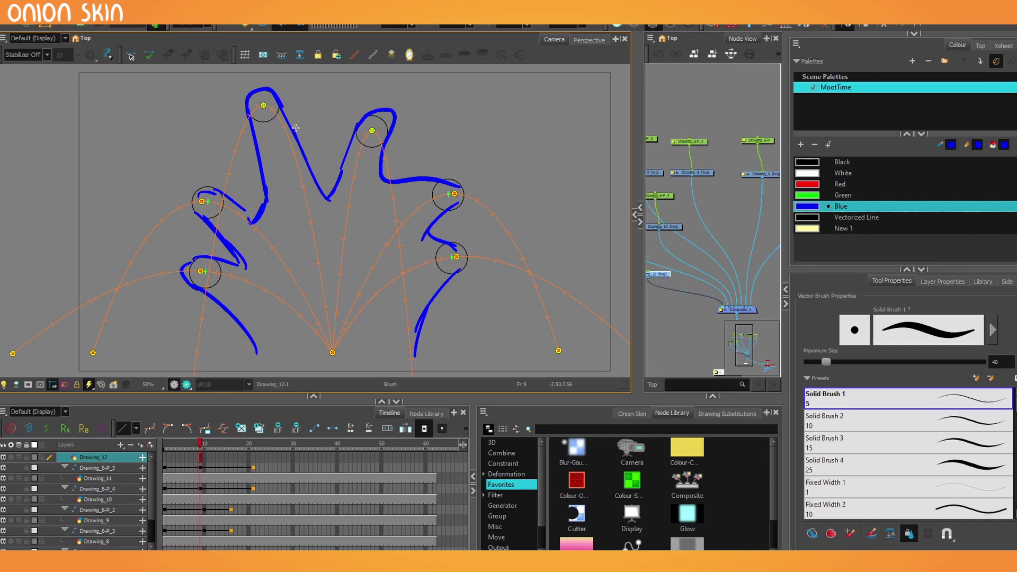
Undo all strokes of the blue splash outline, keeping the new drawing layer connected to the Composite
{"action": "key", "text": "ctrl+z"}
{"action": "key", "text": "ctrl+z"}
{"action": "key", "text": "ctrl+z"}
{"action": "key", "text": "ctrl+z"}
{"action": "key", "text": "ctrl+z"}
{"action": "key", "text": "ctrl+z"}
{"action": "key", "text": "ctrl+z"}
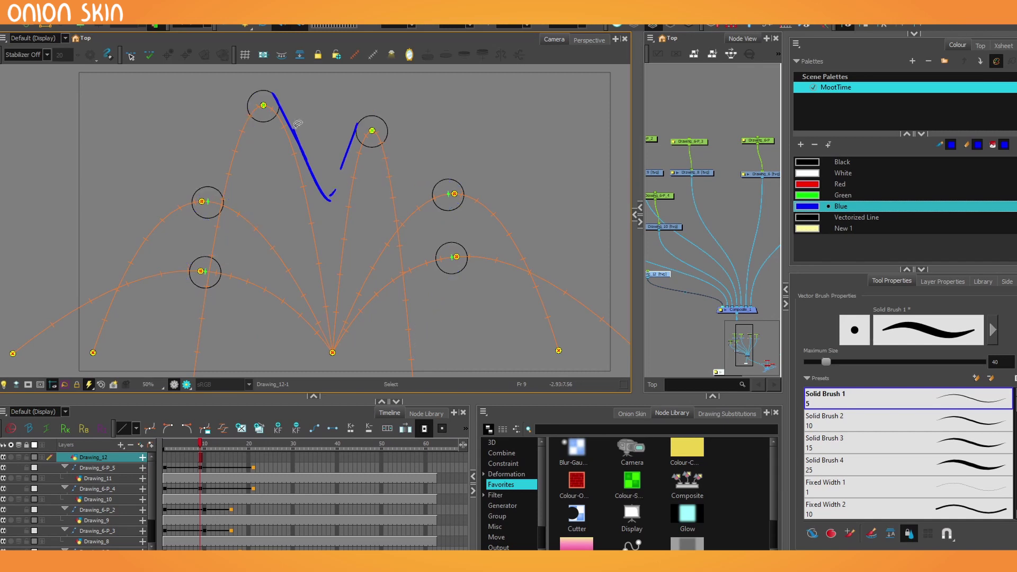
{"action": "key", "text": "alt+s"}
{"action": "key", "text": "ctrl+z"}
{"action": "key", "text": "ctrl+z"}
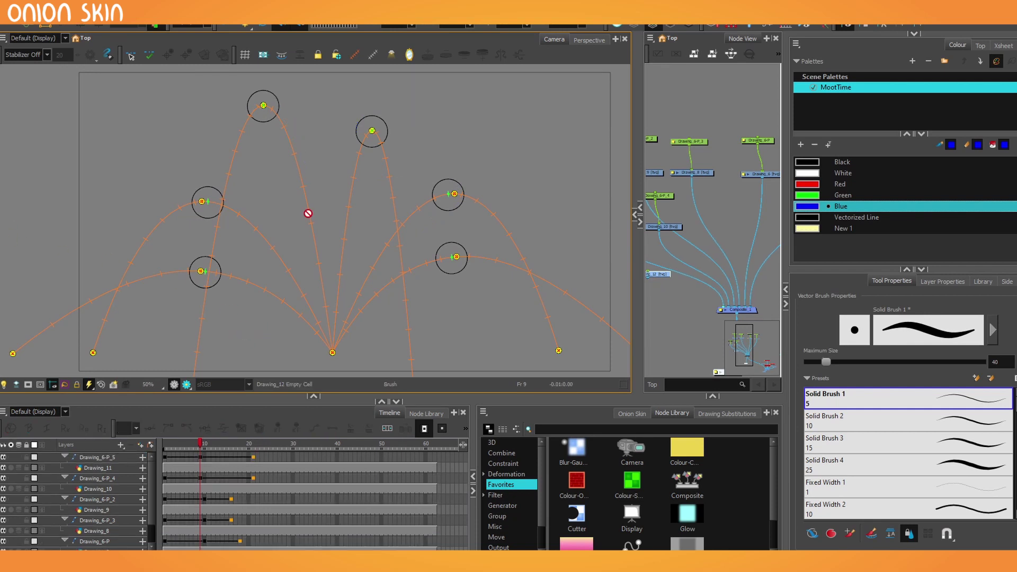
{"action": "left_click", "coordinate": [669, 296]}
{"action": "key", "text": "ctrl+shift+z"}
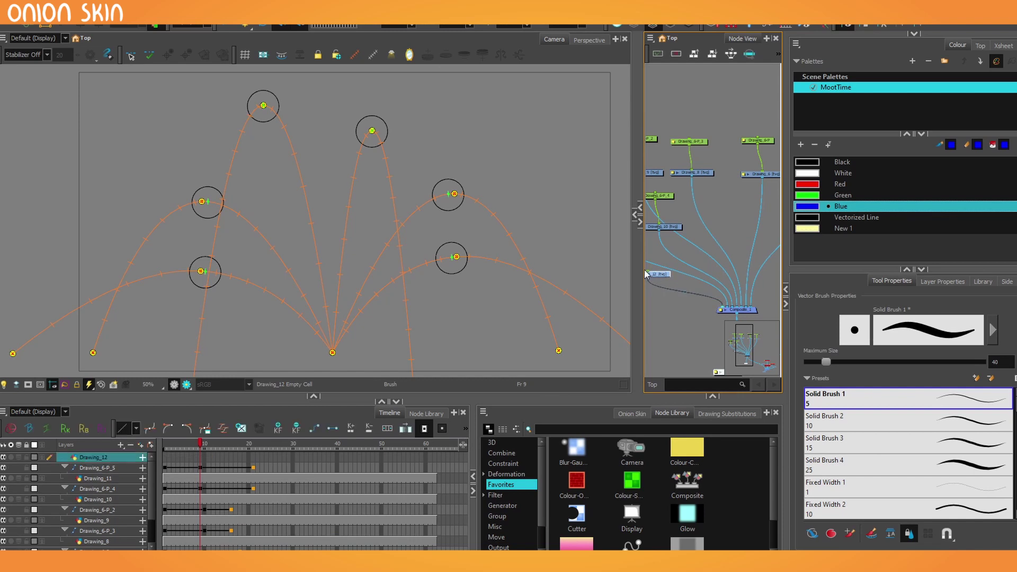
Sketch an irregular blue splash outline with jagged, uneven peaks that ignore the ball positions
{"action": "left_click_drag", "start_coordinate": [245, 345], "coordinate": [191, 300]}
{"action": "key", "text": "ctrl+z"}
{"action": "mouse_move", "coordinate": [250, 346]}
{"action": "left_mouse_down"}
{"action": "mouse_move", "coordinate": [179, 253]}
{"action": "mouse_move", "coordinate": [262, 250]}
{"action": "left_mouse_up"}
{"action": "mouse_move", "coordinate": [275, 254]}
{"action": "left_mouse_down"}
{"action": "mouse_move", "coordinate": [276, 228]}
{"action": "mouse_move", "coordinate": [360, 236]}
{"action": "mouse_move", "coordinate": [495, 135]}
{"action": "left_mouse_up"}
{"action": "left_click_drag", "start_coordinate": [491, 152], "coordinate": [466, 186]}
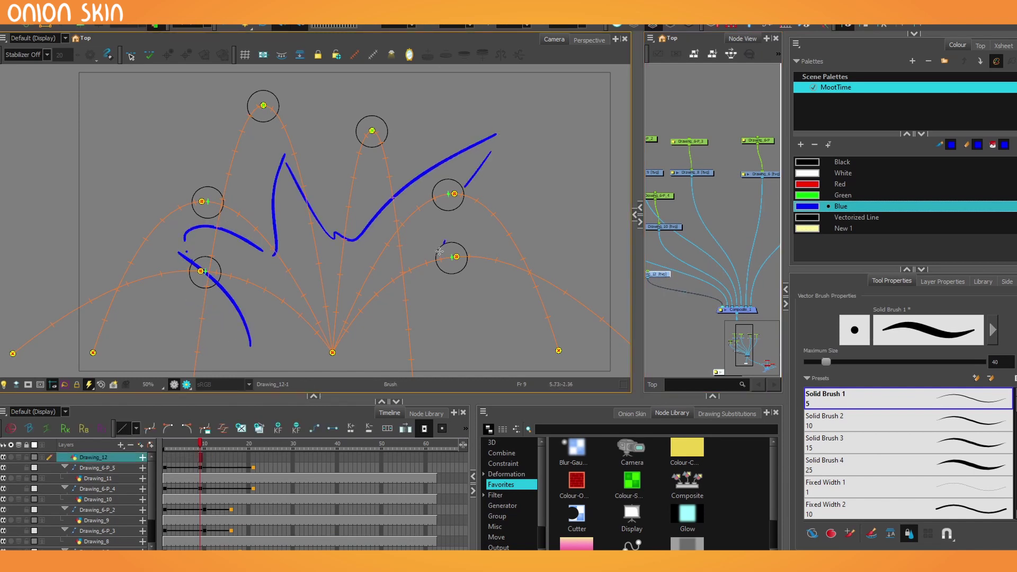
{"action": "left_click_drag", "start_coordinate": [444, 242], "coordinate": [506, 269]}
{"action": "mouse_move", "coordinate": [512, 276]}
{"action": "left_mouse_down"}
{"action": "mouse_move", "coordinate": [521, 269]}
{"action": "mouse_move", "coordinate": [478, 343]}
{"action": "left_mouse_up"}
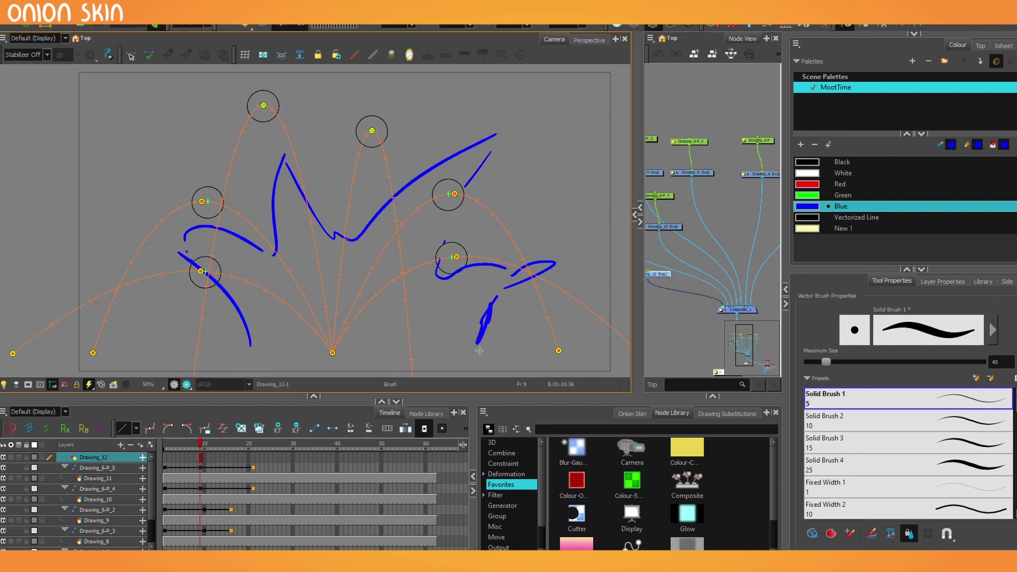
Undo the strokes of the irregular splash outline
{"action": "key", "text": "ctrl+z"}
{"action": "key", "text": "ctrl+z"}
{"action": "key", "text": "ctrl+z"}
{"action": "key", "text": "ctrl+z"}
{"action": "key", "text": "ctrl+z"}
{"action": "key", "text": "ctrl+z"}
{"action": "key", "text": "ctrl+z"}
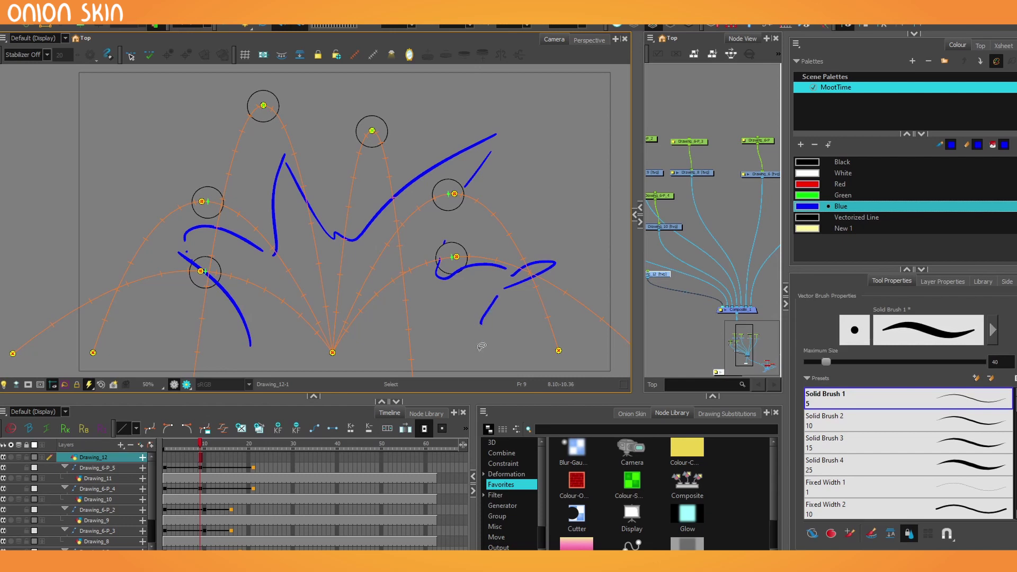